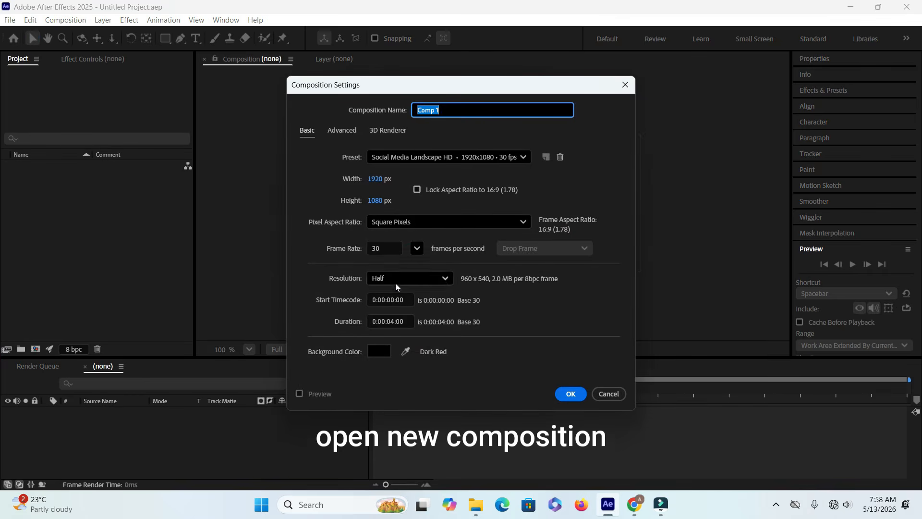
- Create a 1920x1080, 30 fps composition lasting 4 seconds at half resolution, and import the arch image file
{"action": "left_click", "coordinate": [570, 393]}
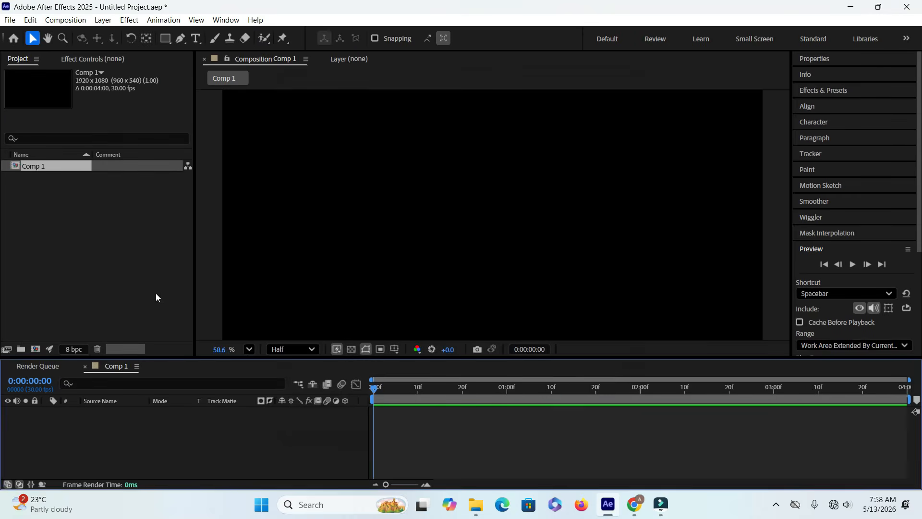
{"action": "left_click", "coordinate": [10, 21]}
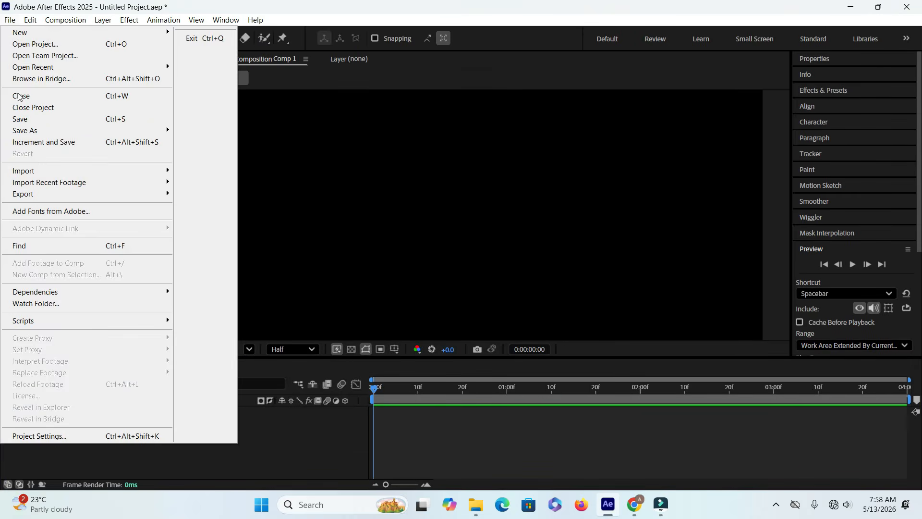
{"action": "mouse_move", "coordinate": [113, 171]}
{"action": "left_click", "coordinate": [199, 172]}
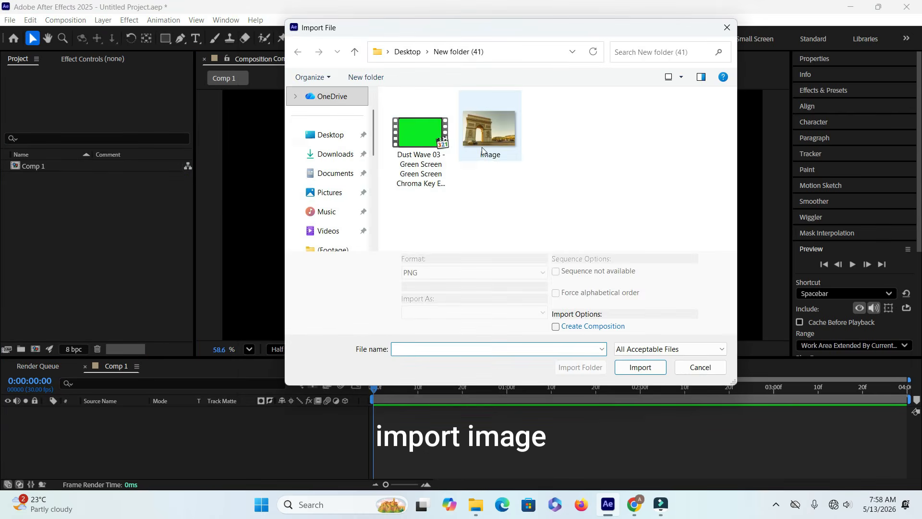
{"action": "left_click", "coordinate": [482, 147]}
{"action": "left_click", "coordinate": [622, 364]}
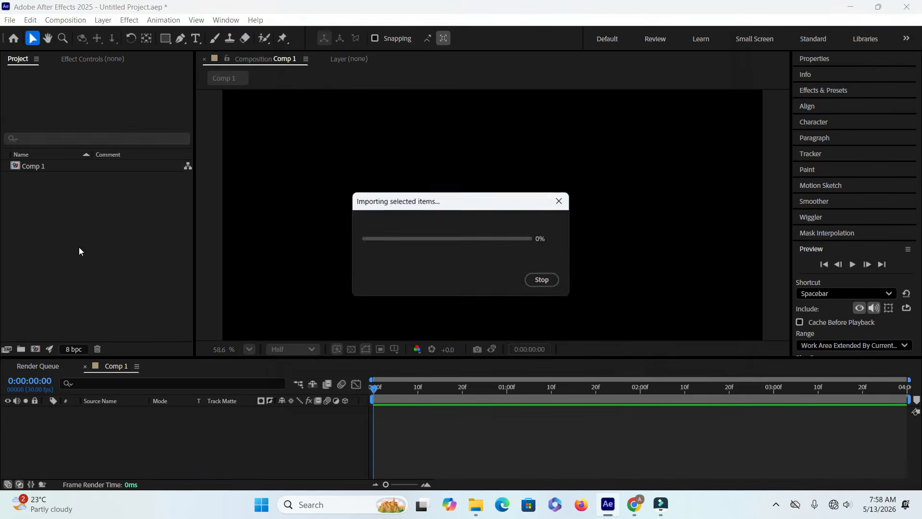
- Add image.png to the Comp 1 timeline as a layer
{"action": "left_click_drag", "start_coordinate": [70, 178], "coordinate": [180, 422]}
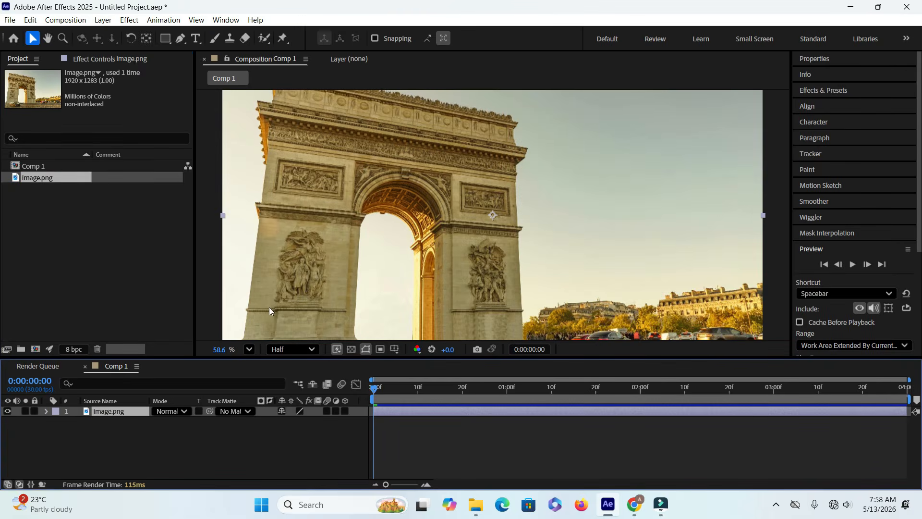
{"action": "left_click", "coordinate": [240, 350]}
{"action": "left_click", "coordinate": [268, 125]}
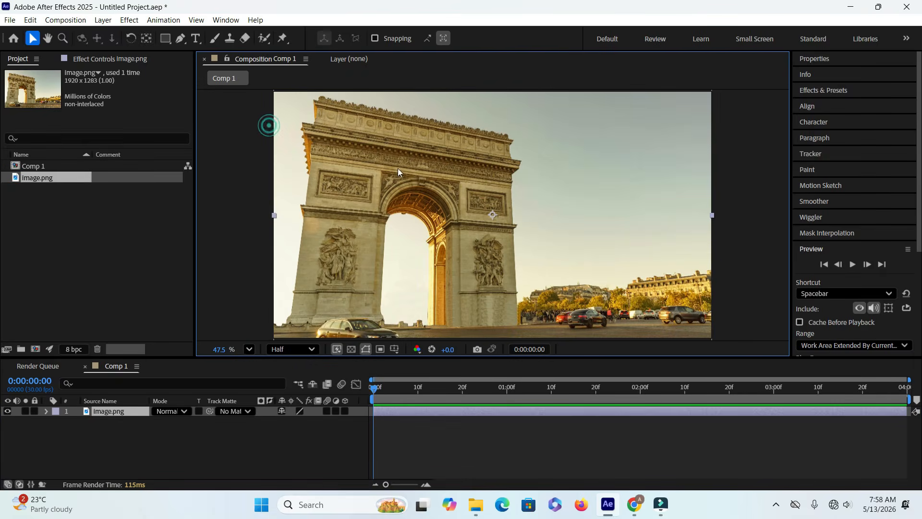
- Start a Pen tool mask on the image layer, going loosely over the arch's top and down its upper right edge
{"action": "scroll", "coordinate": [413, 174], "scroll_direction": "up", "scroll_amount": 4}
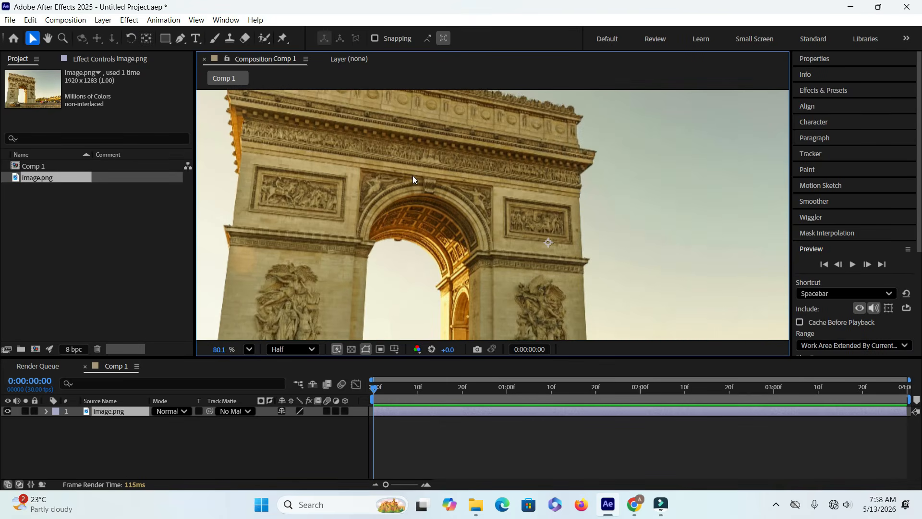
{"action": "key", "text": "h"}
{"action": "left_click_drag", "start_coordinate": [427, 147], "coordinate": [460, 216]}
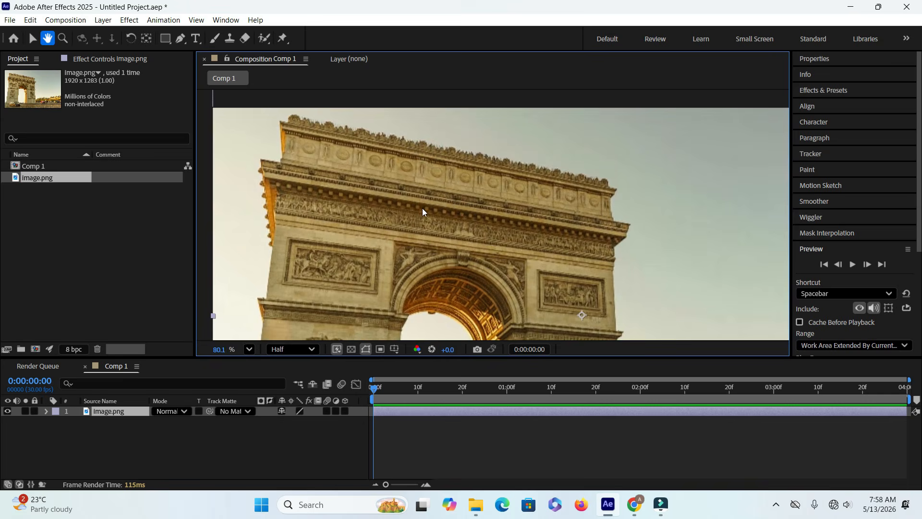
{"action": "key", "text": "v"}
{"action": "left_click", "coordinate": [181, 38]}
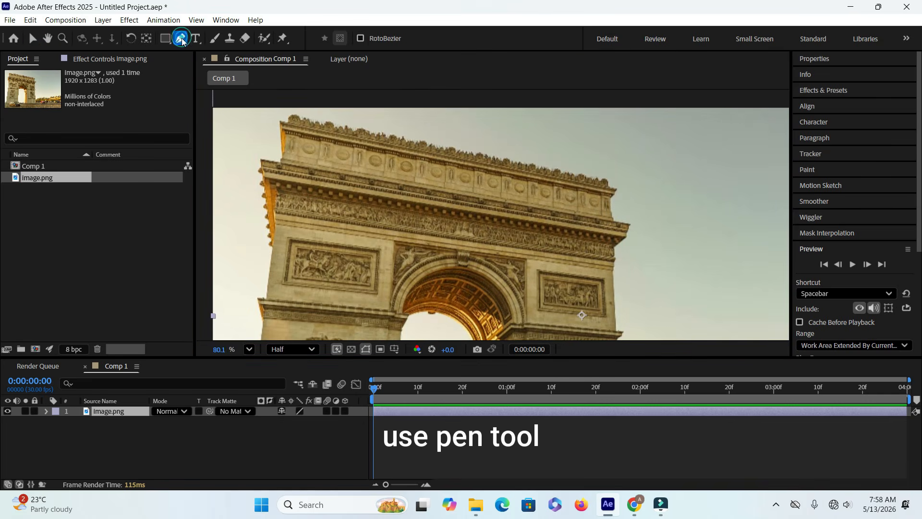
{"action": "left_click", "coordinate": [262, 111]}
{"action": "left_click", "coordinate": [312, 111]}
{"action": "left_click", "coordinate": [630, 172]}
{"action": "left_click", "coordinate": [635, 235]}
{"action": "left_click", "coordinate": [620, 267]}
{"action": "left_click", "coordinate": [620, 323]}
- Continue the mask path down the arch's outer right edge, around the ledge, to the ground
{"action": "scroll", "coordinate": [545, 221], "scroll_direction": "up", "scroll_amount": 3}
{"action": "left_click", "coordinate": [543, 214]}
{"action": "left_click", "coordinate": [546, 231]}
{"action": "left_click", "coordinate": [543, 295]}
{"action": "left_click_drag", "start_coordinate": [543, 295], "coordinate": [555, 166]}
{"action": "left_click", "coordinate": [542, 244]}
{"action": "scroll", "coordinate": [543, 248], "scroll_direction": "up", "scroll_amount": 5}
{"action": "left_click", "coordinate": [539, 244]}
{"action": "left_click", "coordinate": [535, 253]}
{"action": "left_click", "coordinate": [532, 261]}
{"action": "left_click_drag", "start_coordinate": [554, 260], "coordinate": [537, 132]}
{"action": "left_click", "coordinate": [517, 245]}
{"action": "left_click", "coordinate": [519, 308]}
- Trace the mask path along the base of the right pillar to the pillar's inner corner
{"action": "left_click_drag", "start_coordinate": [517, 307], "coordinate": [685, 294]}
{"action": "left_click", "coordinate": [569, 299]}
{"action": "left_click_drag", "start_coordinate": [569, 299], "coordinate": [649, 297]}
{"action": "left_click", "coordinate": [452, 300]}
{"action": "left_click", "coordinate": [374, 301]}
{"action": "left_click", "coordinate": [360, 293]}
{"action": "left_click", "coordinate": [263, 290]}
{"action": "left_click_drag", "start_coordinate": [336, 279], "coordinate": [442, 279]}
- Trace the mask path up the right pillar's inner edge to the ledge below the arch curve
{"action": "left_click", "coordinate": [375, 192]}
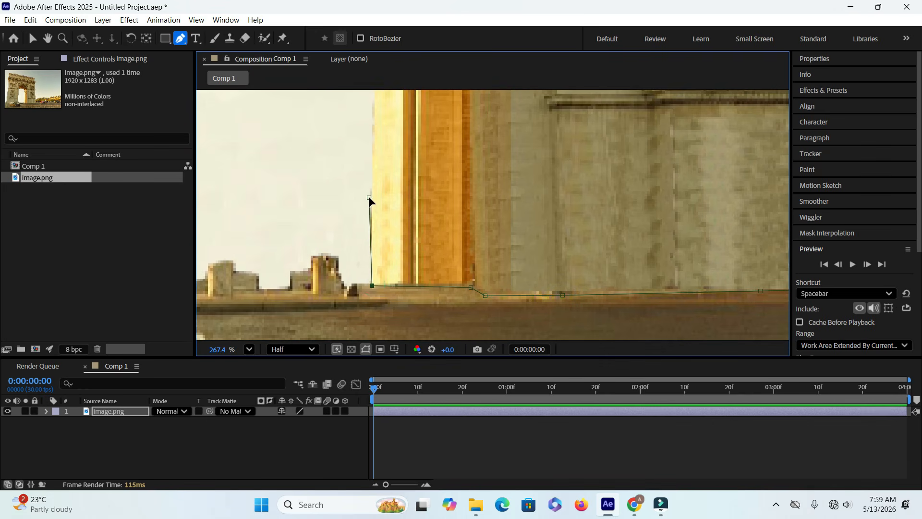
{"action": "left_click_drag", "start_coordinate": [383, 81], "coordinate": [388, 171]}
{"action": "scroll", "coordinate": [422, 163], "scroll_direction": "down", "scroll_amount": 5}
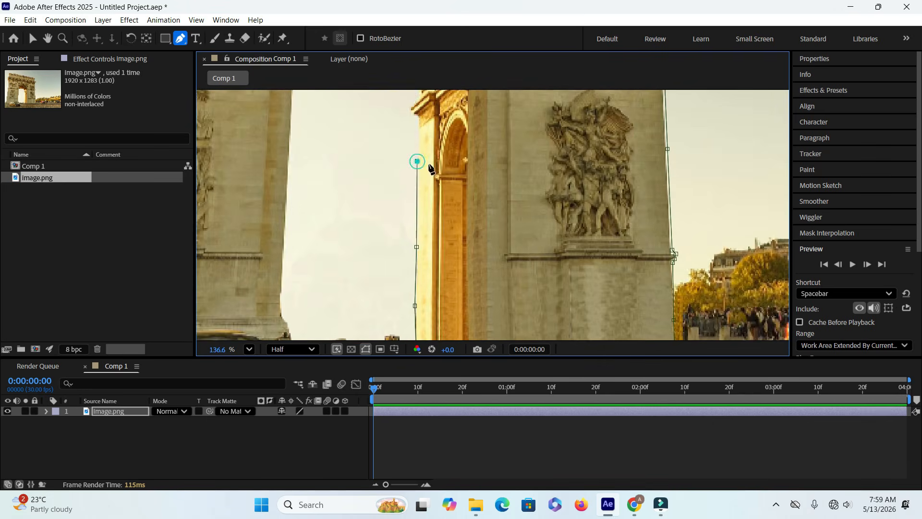
{"action": "left_click", "coordinate": [425, 206]}
{"action": "left_click", "coordinate": [417, 202]}
{"action": "left_click", "coordinate": [419, 191]}
{"action": "left_click", "coordinate": [424, 183]}
- Carry the mask path around the arch opening and down the left pillar's inner edge to its base
{"action": "mouse_move", "coordinate": [405, 148]}
{"action": "left_mouse_down"}
{"action": "mouse_move", "coordinate": [334, 134]}
{"action": "mouse_move", "coordinate": [381, 150]}
{"action": "mouse_move", "coordinate": [383, 314]}
{"action": "mouse_move", "coordinate": [401, 137]}
{"action": "left_mouse_up"}
{"action": "scroll", "coordinate": [315, 163], "scroll_direction": "up", "scroll_amount": 5}
{"action": "left_click", "coordinate": [390, 184]}
{"action": "left_click", "coordinate": [405, 202]}
{"action": "left_click", "coordinate": [413, 237]}
{"action": "left_click", "coordinate": [416, 257]}
- Trace the mask path over the roof of the car in front of the left pillar, leaving the car outside the mask
{"action": "left_click_drag", "start_coordinate": [338, 239], "coordinate": [331, 232]}
{"action": "left_click_drag", "start_coordinate": [261, 230], "coordinate": [415, 215]}
{"action": "left_click_drag", "start_coordinate": [317, 225], "coordinate": [378, 209]}
{"action": "left_click", "coordinate": [427, 208]}
{"action": "left_click", "coordinate": [388, 220]}
{"action": "left_click", "coordinate": [363, 241]}
{"action": "left_click", "coordinate": [345, 259]}
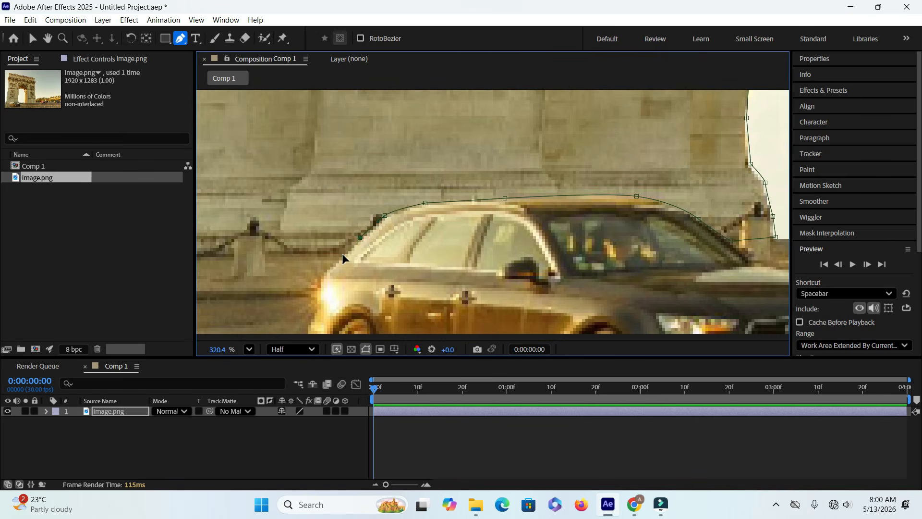
- Trace the mask path along the left pillar's base and up its outer edge to the protruding ledge
{"action": "left_click_drag", "start_coordinate": [346, 259], "coordinate": [520, 245]}
{"action": "left_click", "coordinate": [445, 244]}
{"action": "left_click", "coordinate": [287, 245]}
{"action": "left_click", "coordinate": [291, 194]}
{"action": "left_click", "coordinate": [315, 166]}
{"action": "scroll", "coordinate": [336, 144], "scroll_direction": "up", "scroll_amount": 3}
{"action": "left_click", "coordinate": [328, 192]}
{"action": "left_click", "coordinate": [335, 155]}
{"action": "left_click", "coordinate": [339, 119]}
{"action": "scroll", "coordinate": [342, 158], "scroll_direction": "up", "scroll_amount": 8}
{"action": "left_click", "coordinate": [339, 176]}
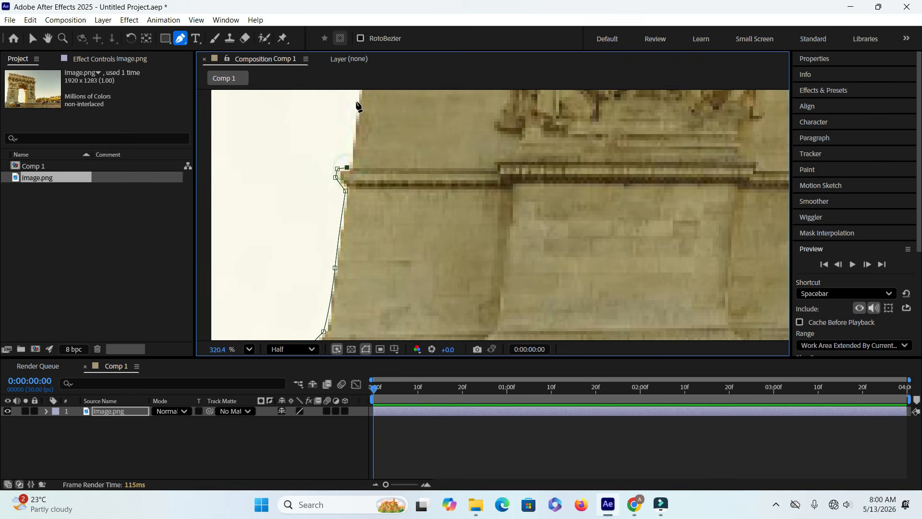
- Continue the mask path up the arch's upper left edge and close it at the starting point
{"action": "left_click", "coordinate": [359, 102]}
{"action": "scroll", "coordinate": [380, 115], "scroll_direction": "up", "scroll_amount": 9}
{"action": "left_click", "coordinate": [391, 124]}
{"action": "scroll", "coordinate": [406, 122], "scroll_direction": "up", "scroll_amount": 5}
{"action": "left_click", "coordinate": [407, 106]}
{"action": "scroll", "coordinate": [401, 164], "scroll_direction": "up", "scroll_amount": 5}
{"action": "left_click", "coordinate": [415, 161]}
{"action": "scroll", "coordinate": [408, 166], "scroll_direction": "up", "scroll_amount": 5}
{"action": "left_click", "coordinate": [400, 185]}
{"action": "scroll", "coordinate": [459, 274], "scroll_direction": "up", "scroll_amount": 6}
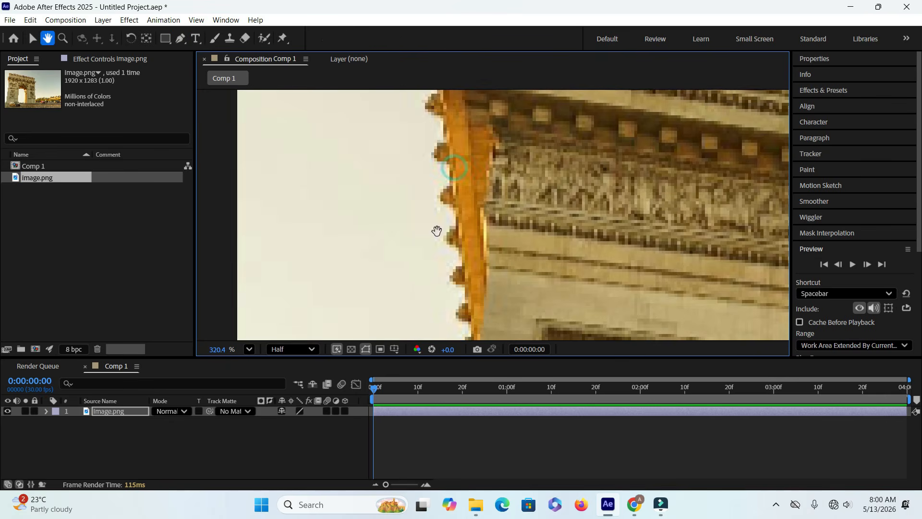
{"action": "scroll", "coordinate": [422, 245], "scroll_direction": "right", "scroll_amount": 3}
{"action": "scroll", "coordinate": [401, 261], "scroll_direction": "down", "scroll_amount": 3}
{"action": "left_click", "coordinate": [346, 199]}
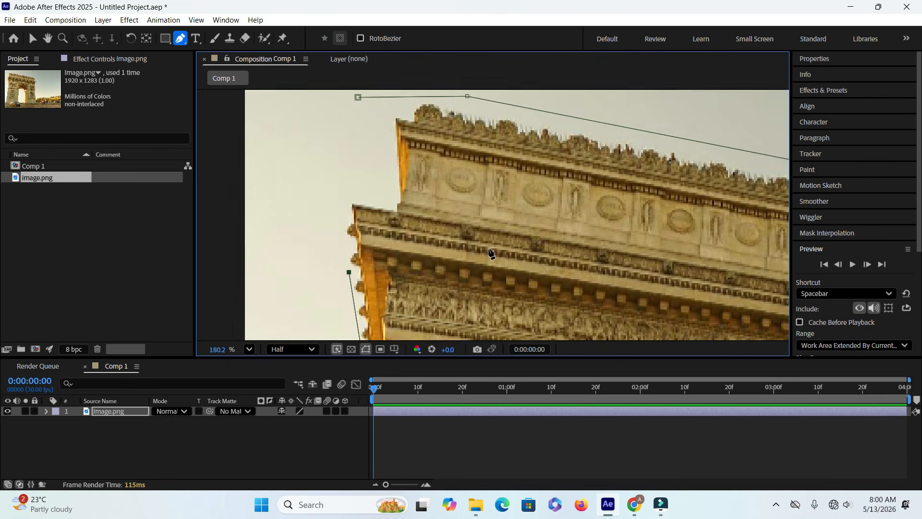
{"action": "left_click", "coordinate": [357, 97]}
- Set the mode of the image layer's Mask 1 to Subtract to cut the arch out of the picture
{"action": "left_click", "coordinate": [247, 350]}
{"action": "left_click", "coordinate": [292, 126]}
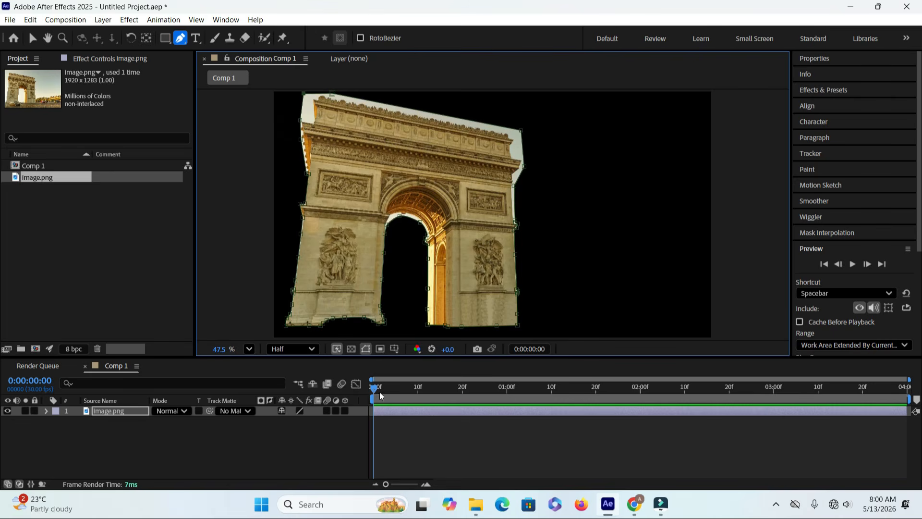
{"action": "left_click", "coordinate": [140, 411]}
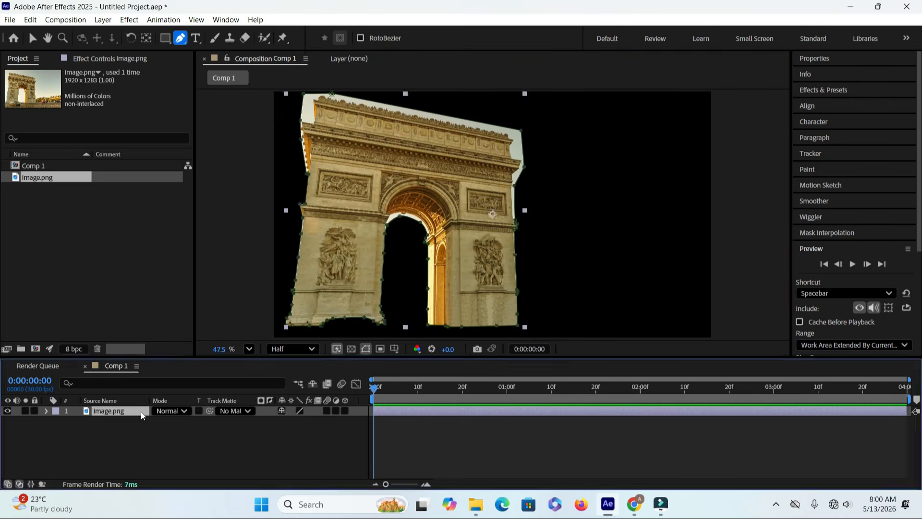
{"action": "key", "text": "m"}
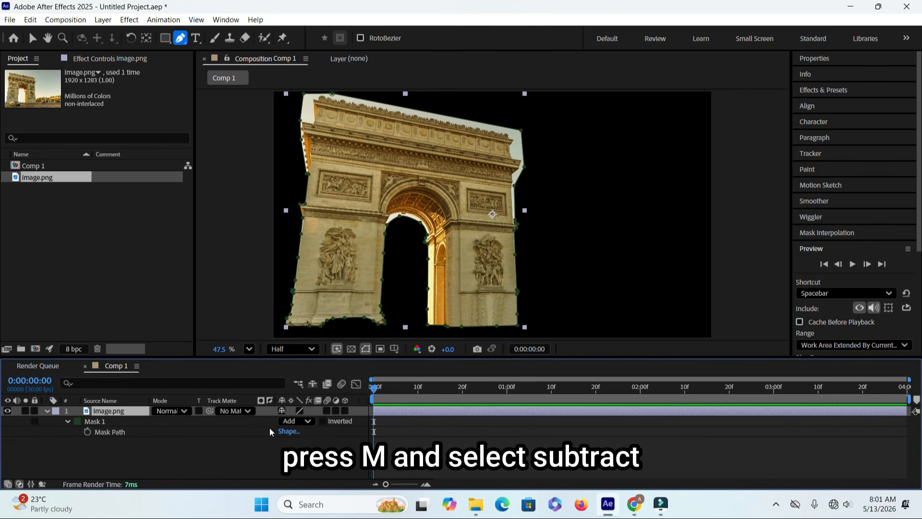
{"action": "left_click", "coordinate": [307, 421]}
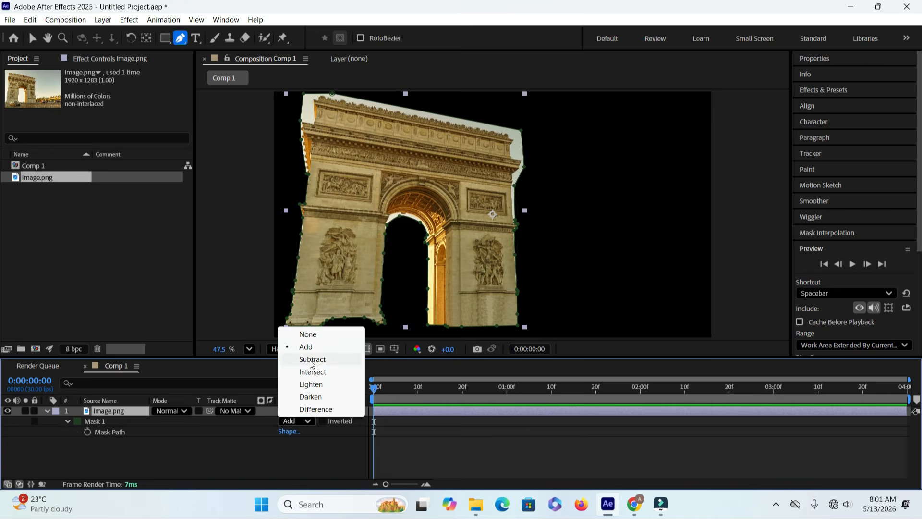
{"action": "left_click", "coordinate": [312, 359]}
{"action": "left_click", "coordinate": [47, 411]}
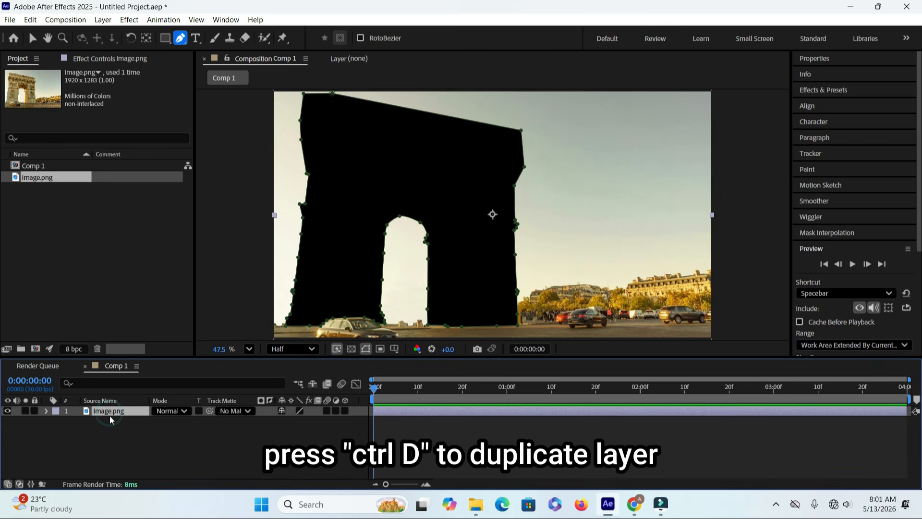
- Duplicate the image layer and set the upper copy's Mask 1 mode to Add
{"action": "key", "text": "ctrl+d"}
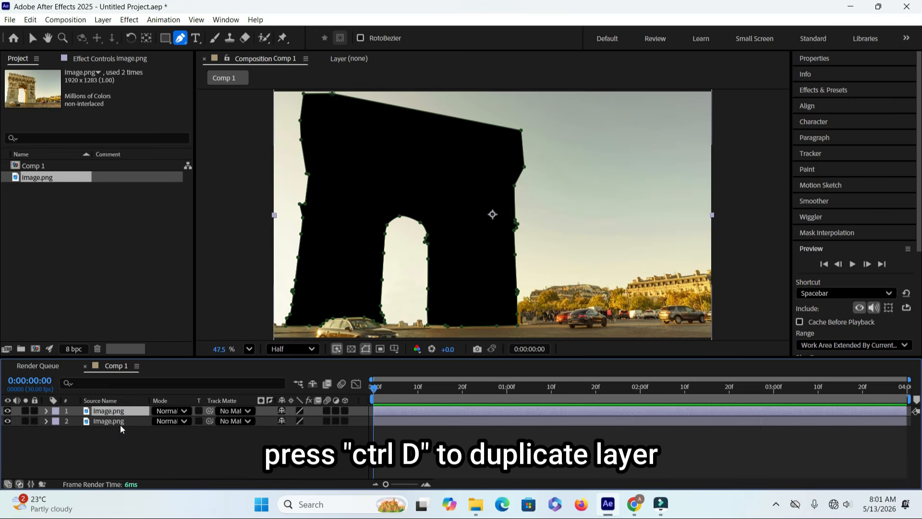
{"action": "left_click", "coordinate": [120, 422]}
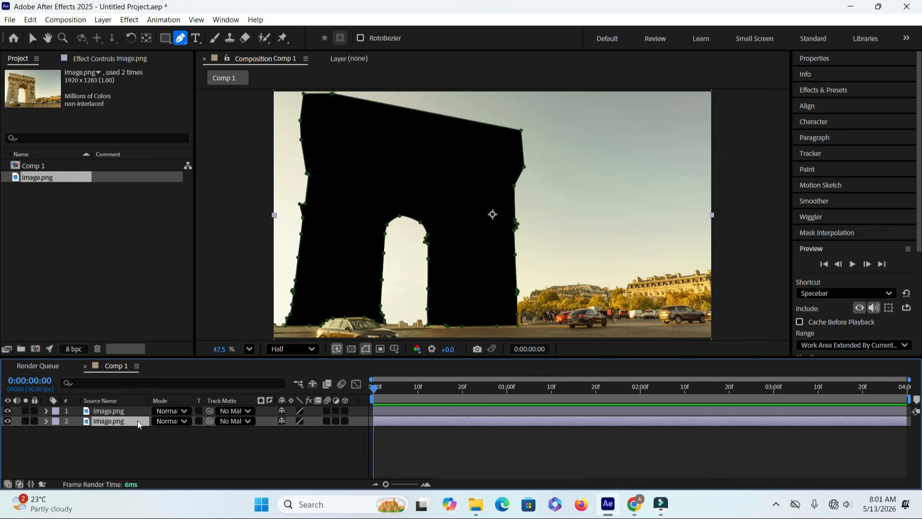
{"action": "left_click", "coordinate": [247, 411]}
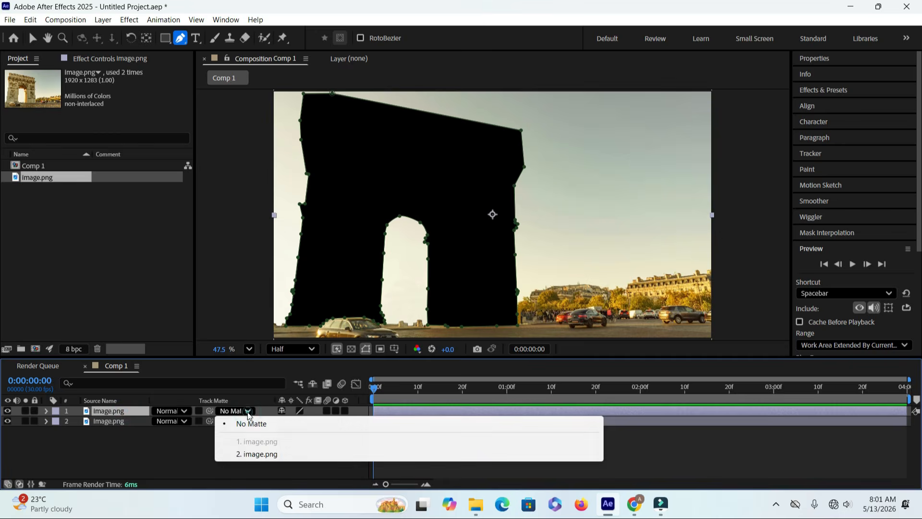
{"action": "left_click", "coordinate": [139, 413]}
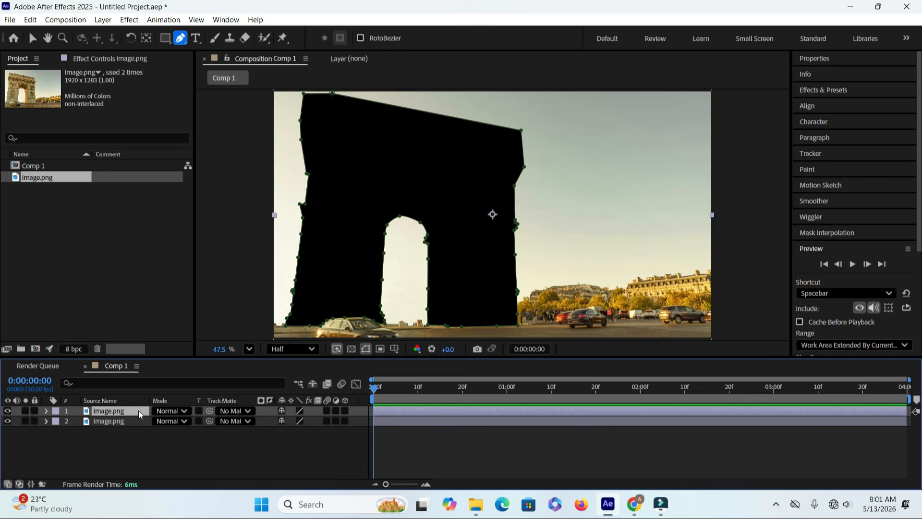
{"action": "key", "text": "m"}
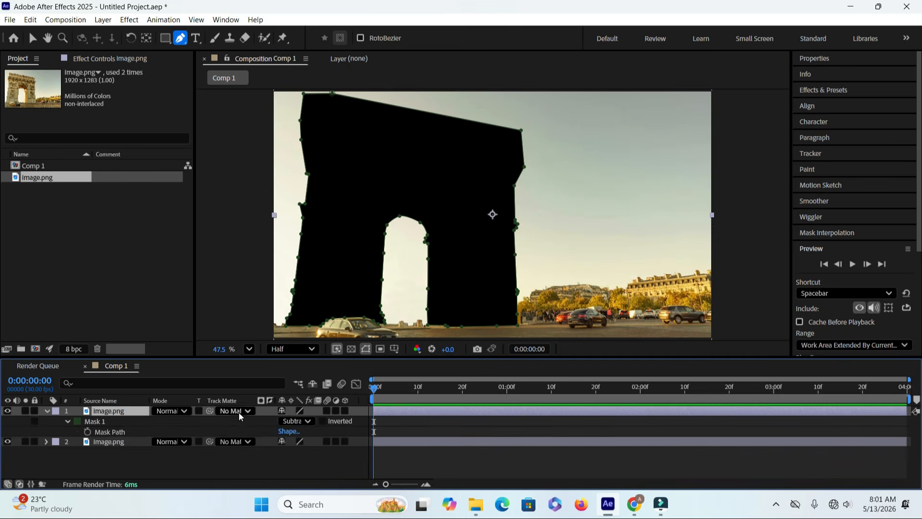
{"action": "left_click", "coordinate": [295, 421]}
{"action": "left_click", "coordinate": [306, 346]}
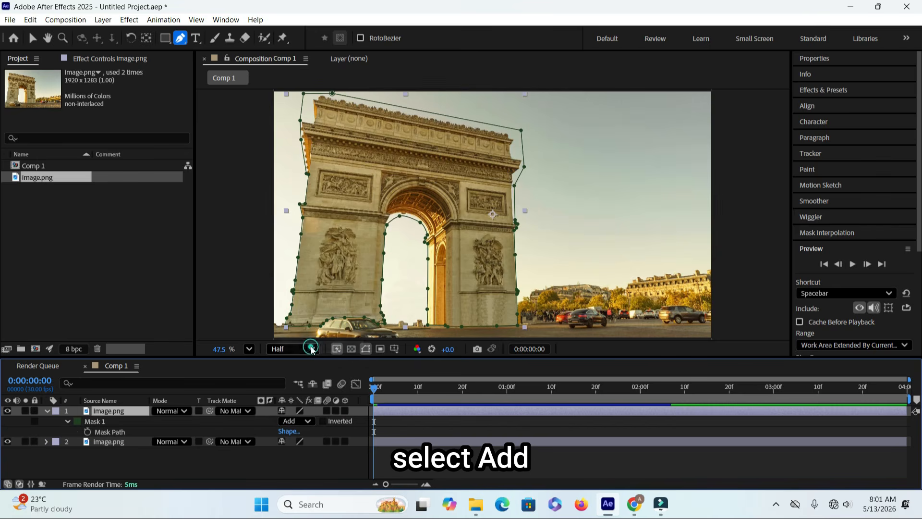
{"action": "left_click", "coordinate": [46, 411]}
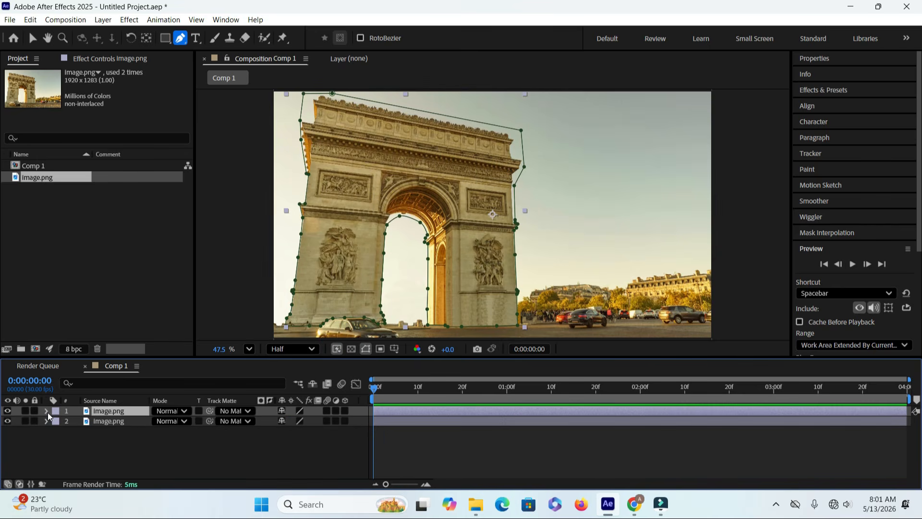
- Hide the upper image layer and shorten the work area to end at the 1-second mark
{"action": "left_click", "coordinate": [7, 411]}
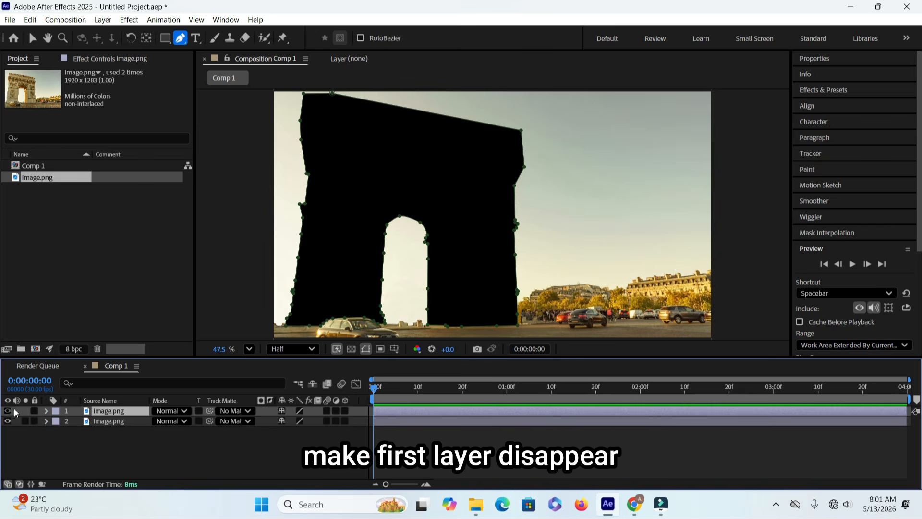
{"action": "left_click", "coordinate": [114, 422]}
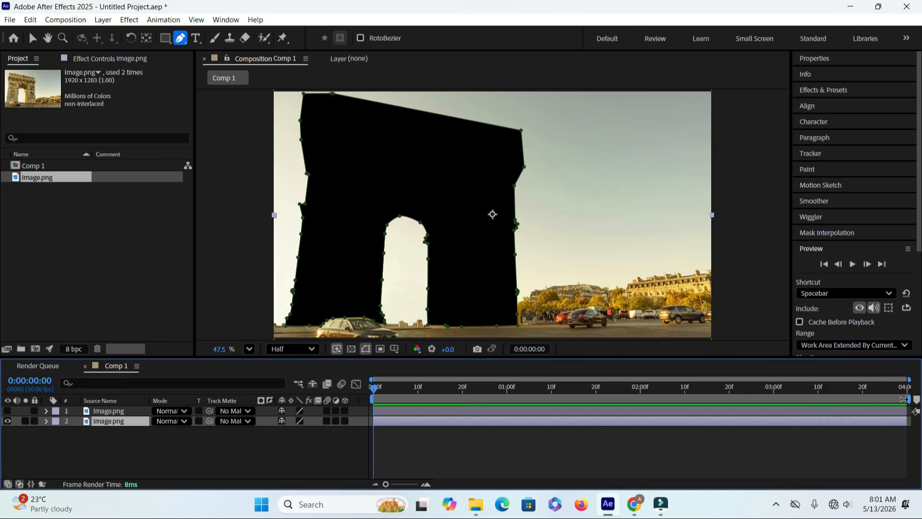
{"action": "mouse_move", "coordinate": [905, 399]}
{"action": "left_mouse_down"}
{"action": "mouse_move", "coordinate": [680, 406]}
{"action": "mouse_move", "coordinate": [628, 419]}
{"action": "left_mouse_up"}
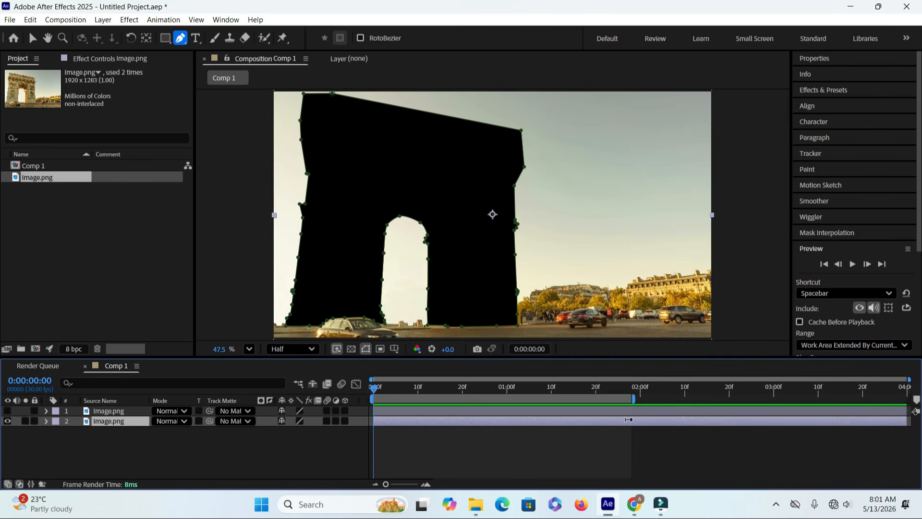
{"action": "mouse_move", "coordinate": [628, 419]}
{"action": "left_mouse_down"}
{"action": "mouse_move", "coordinate": [642, 420]}
{"action": "mouse_move", "coordinate": [508, 419]}
{"action": "left_mouse_up"}
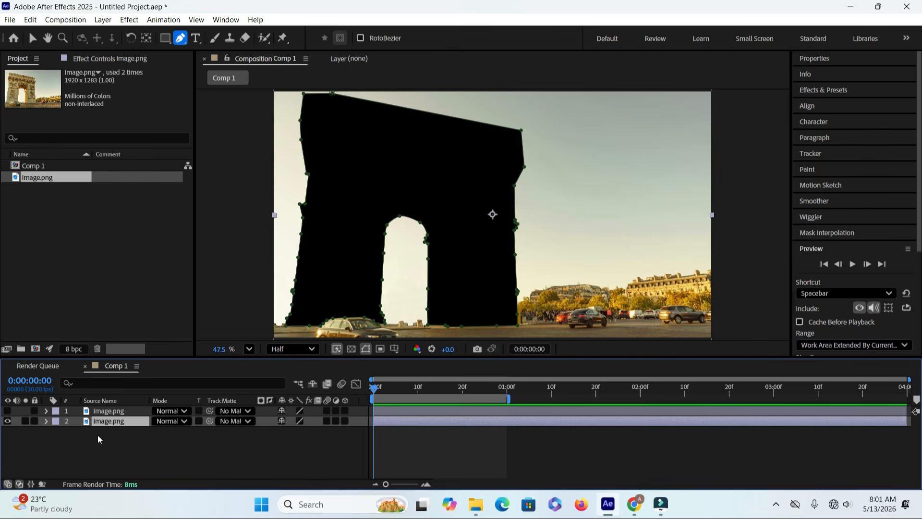
- Generate a Content-Aware Fill layer for the lower image layer over the work area, saving the project as Untitled Project1234
{"action": "left_click", "coordinate": [108, 422]}
{"action": "left_click", "coordinate": [229, 21]}
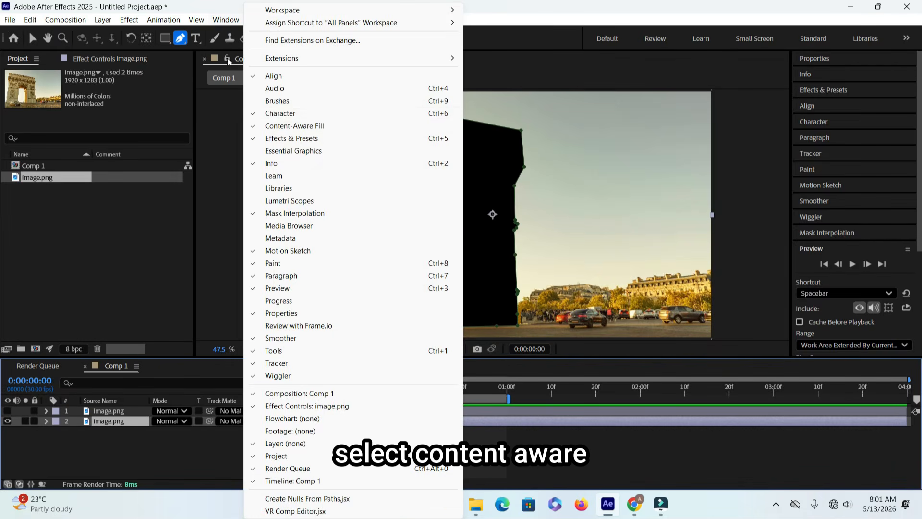
{"action": "left_click", "coordinate": [313, 127]}
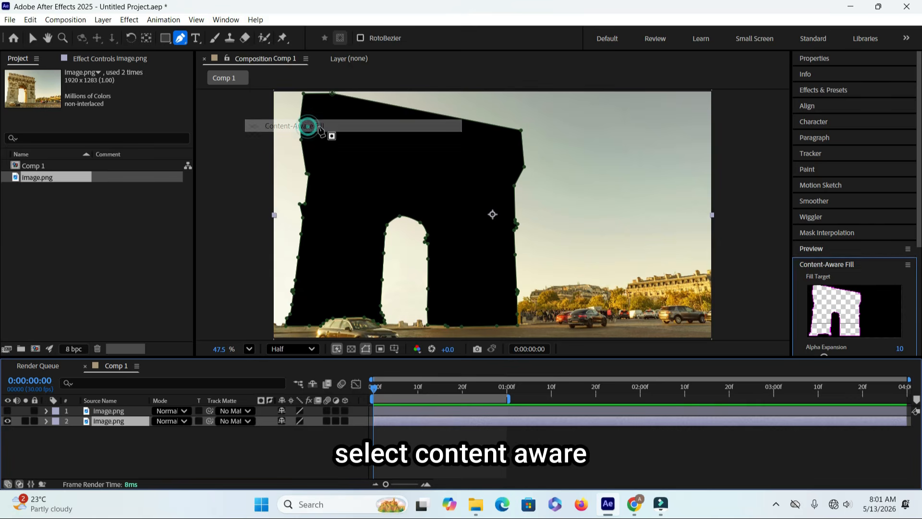
{"action": "scroll", "coordinate": [918, 166], "scroll_direction": "down", "scroll_amount": 5}
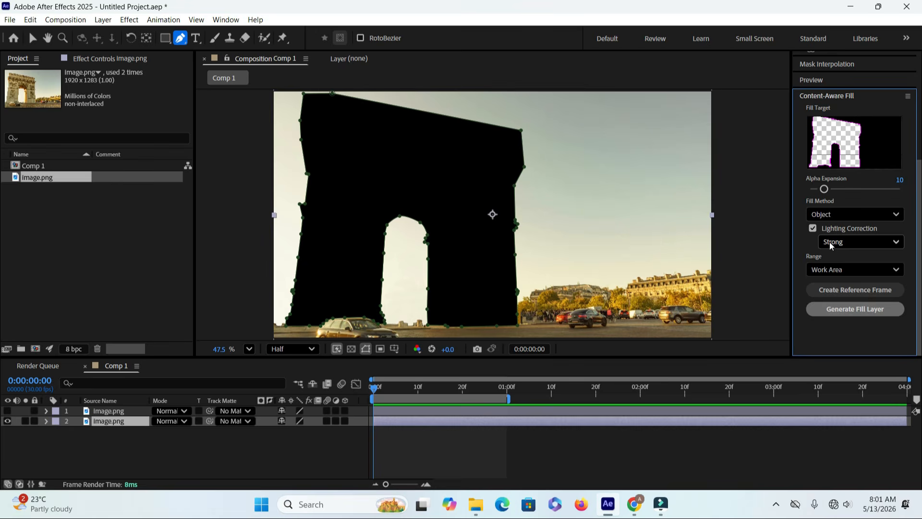
{"action": "left_click", "coordinate": [871, 311]}
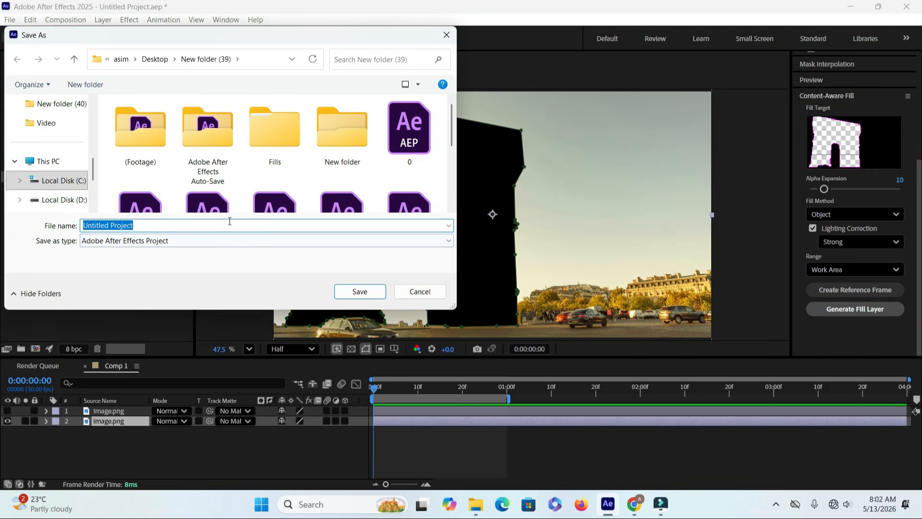
{"action": "left_click", "coordinate": [152, 226]}
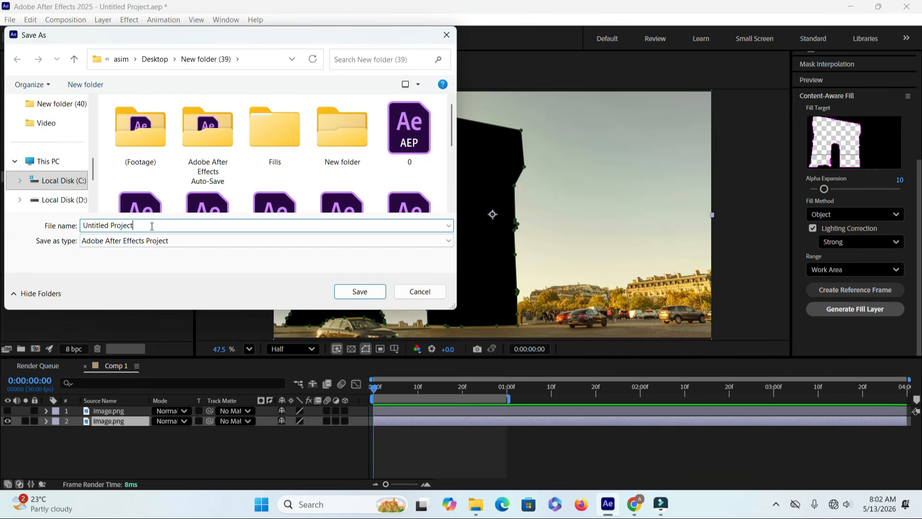
{"action": "type", "text": "1234"}
{"action": "left_click", "coordinate": [367, 292]}
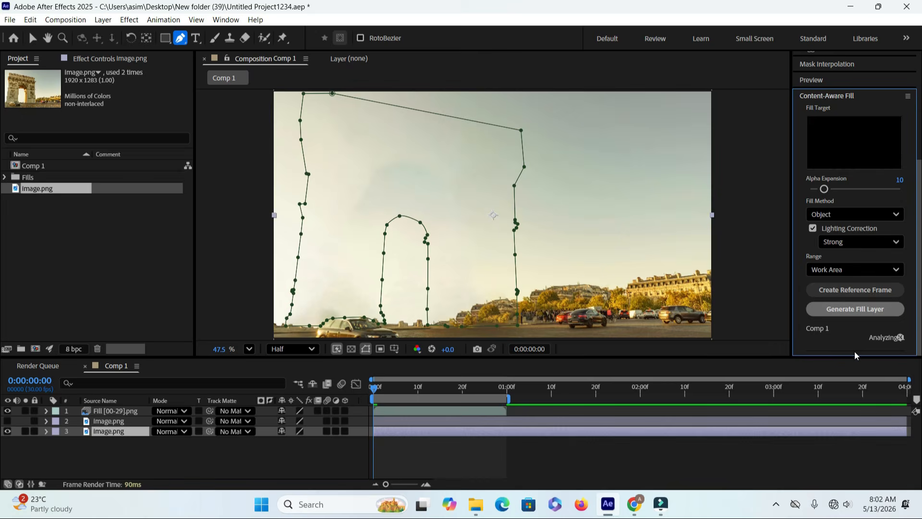
- Move the generated fill layer between the two image layers and show the hidden upper image layer
{"action": "left_click", "coordinate": [235, 454]}
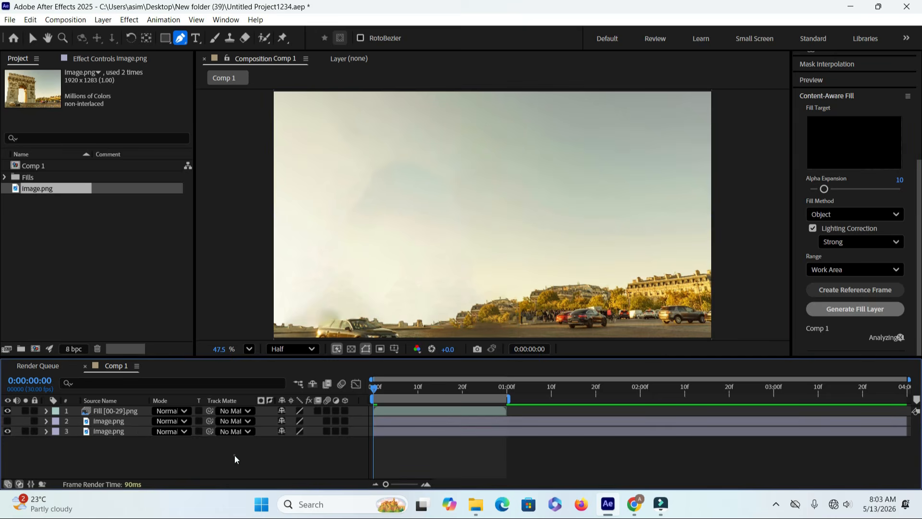
{"action": "left_click", "coordinate": [249, 349]}
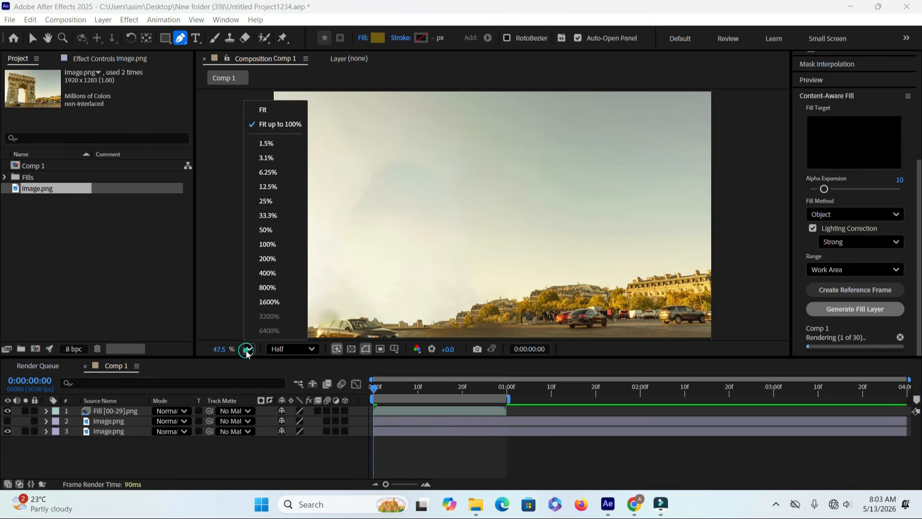
{"action": "left_click", "coordinate": [258, 457]}
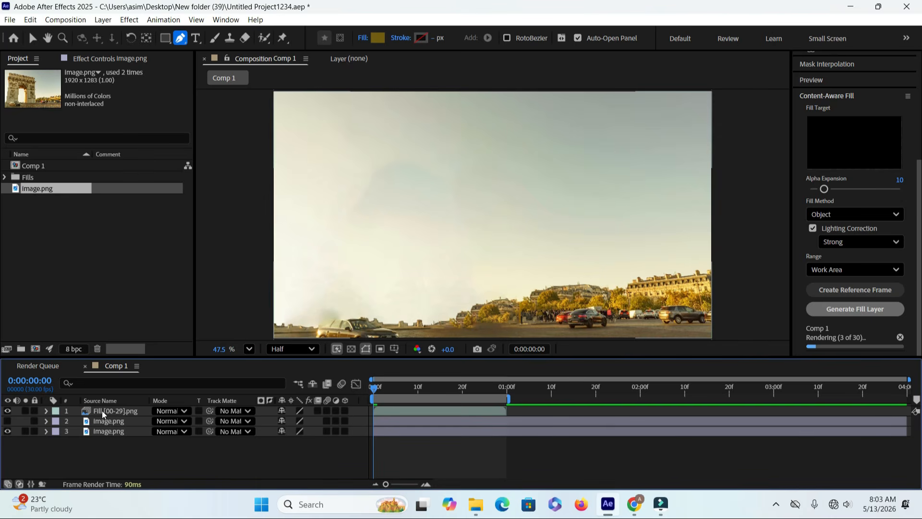
{"action": "left_click_drag", "start_coordinate": [102, 411], "coordinate": [116, 427]}
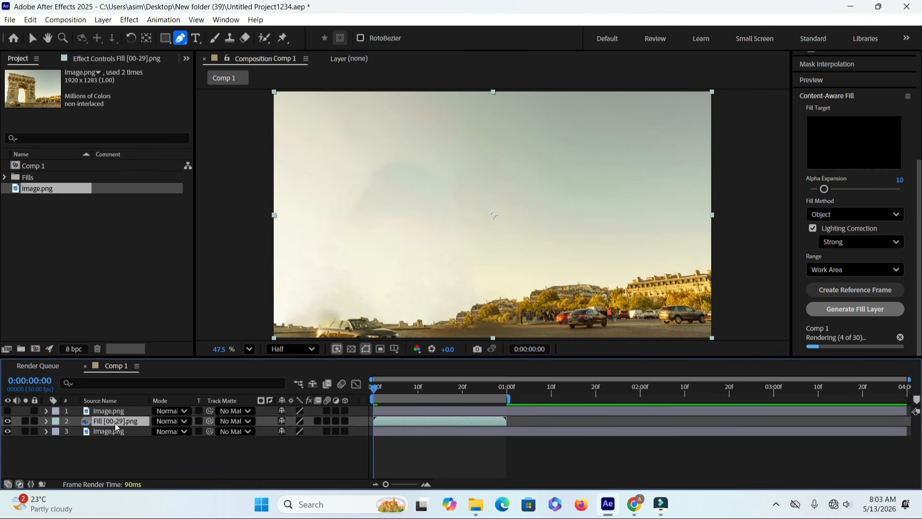
{"action": "left_click", "coordinate": [7, 411]}
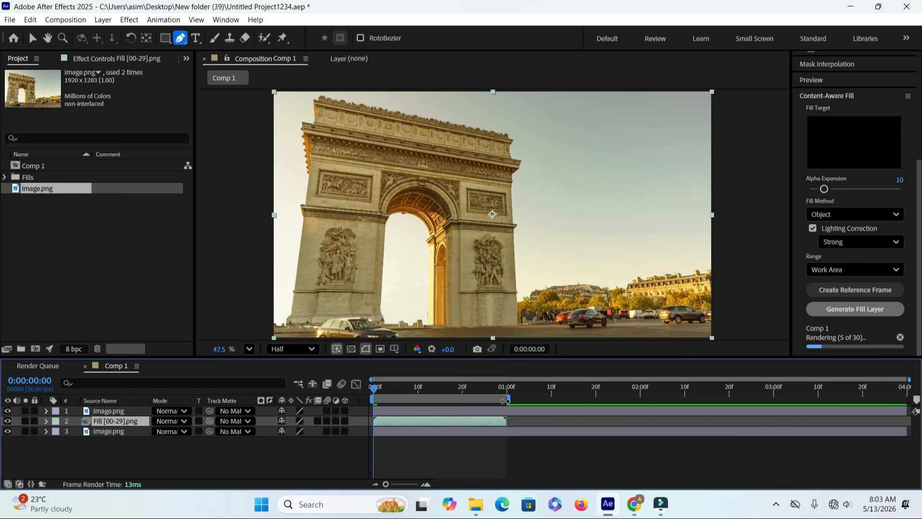
- Freeze the fill layer at the first frame and extend both it and the work area to the composition's end
{"action": "left_click_drag", "start_coordinate": [505, 400], "coordinate": [909, 409]}
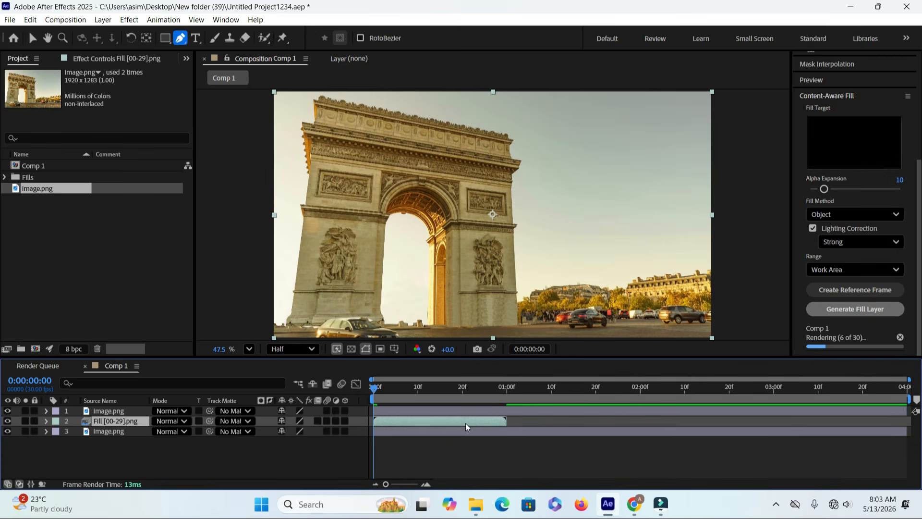
{"action": "right_click", "coordinate": [131, 422]}
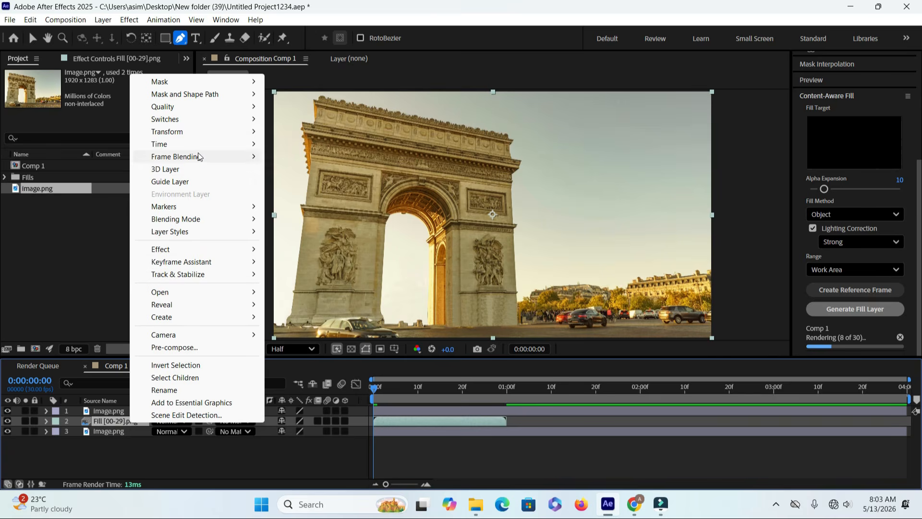
{"action": "mouse_move", "coordinate": [200, 144]}
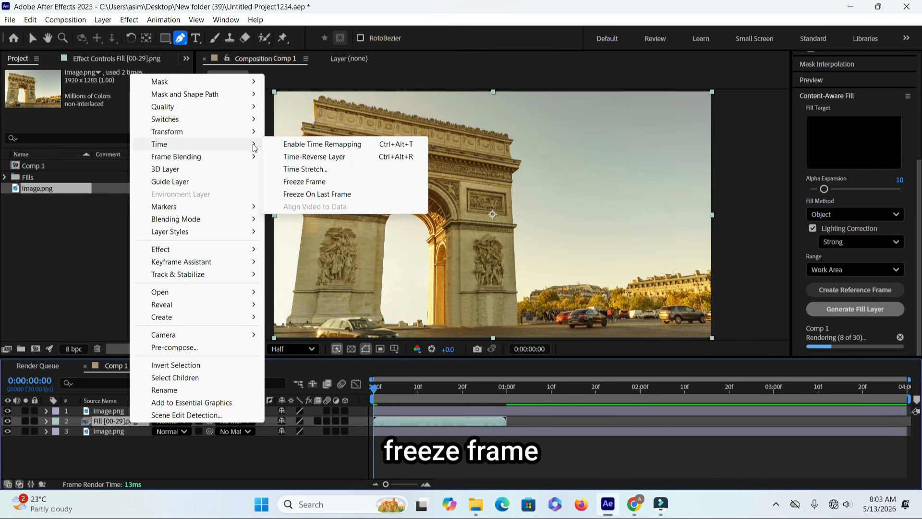
{"action": "left_click", "coordinate": [335, 186]}
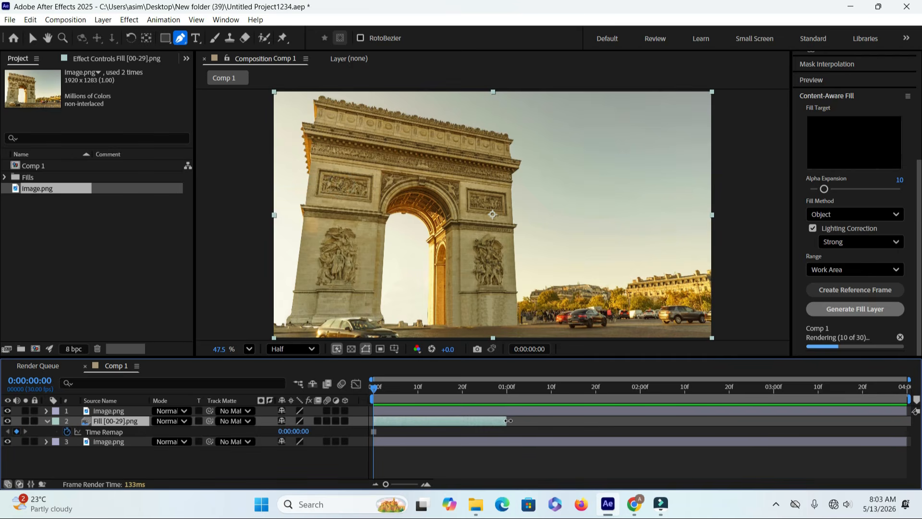
{"action": "left_click_drag", "start_coordinate": [508, 421], "coordinate": [910, 430]}
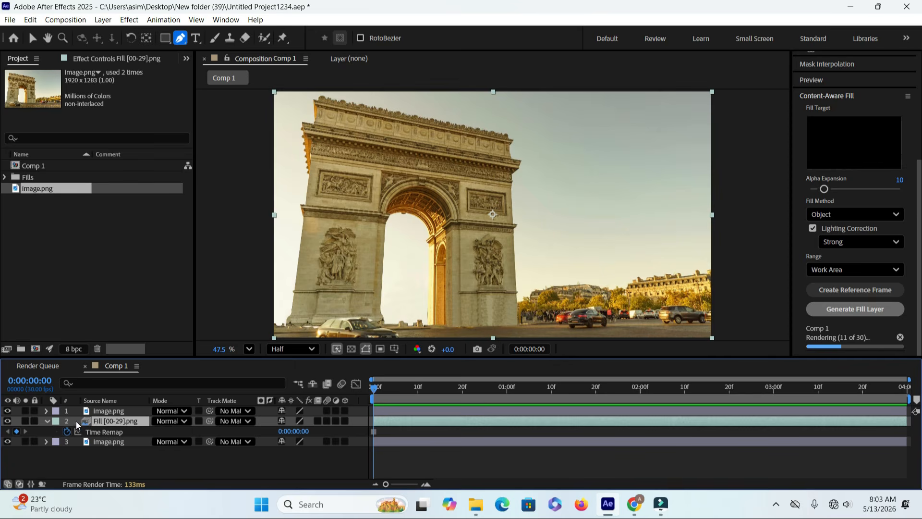
{"action": "left_click", "coordinate": [46, 420]}
{"action": "left_click", "coordinate": [82, 446]}
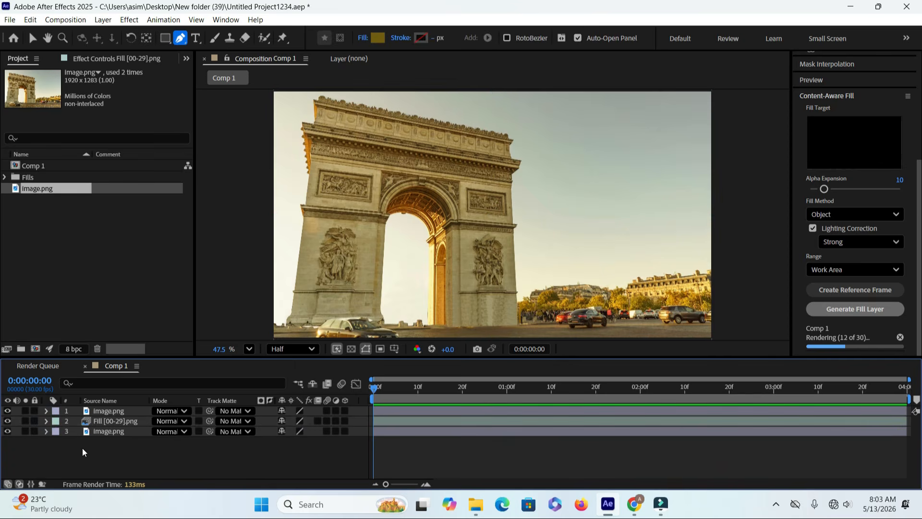
- Pre-compose the upper image layer as a composition named 1, moving all attributes into the new composition
{"action": "left_click", "coordinate": [112, 412]}
{"action": "right_click", "coordinate": [113, 411]}
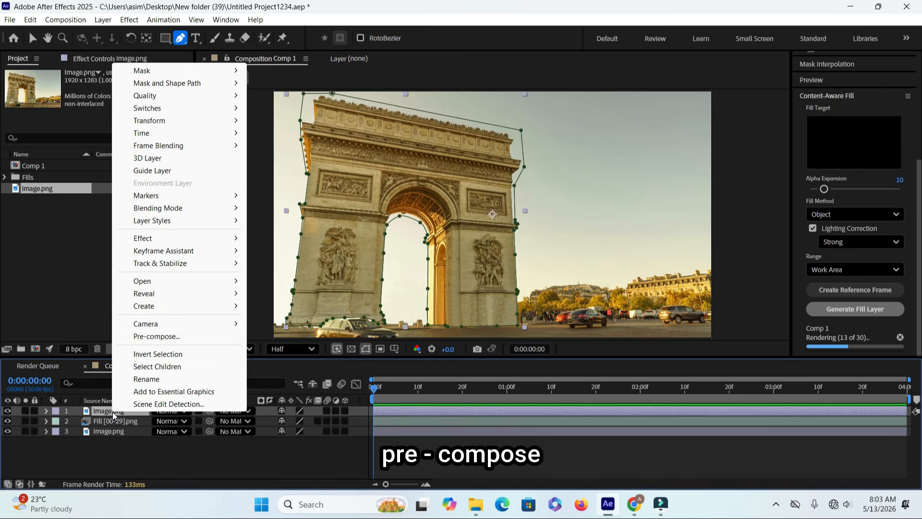
{"action": "left_click", "coordinate": [151, 336]}
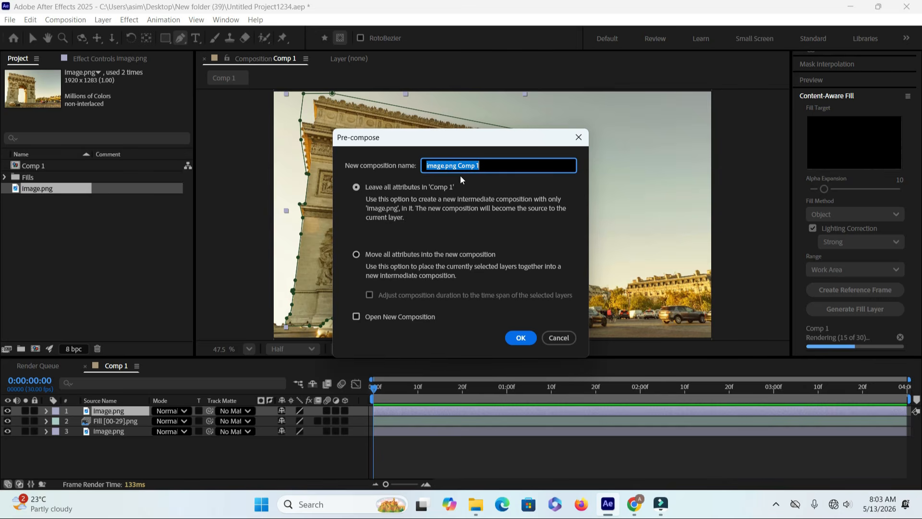
{"action": "type", "text": "1"}
{"action": "left_click", "coordinate": [356, 253]}
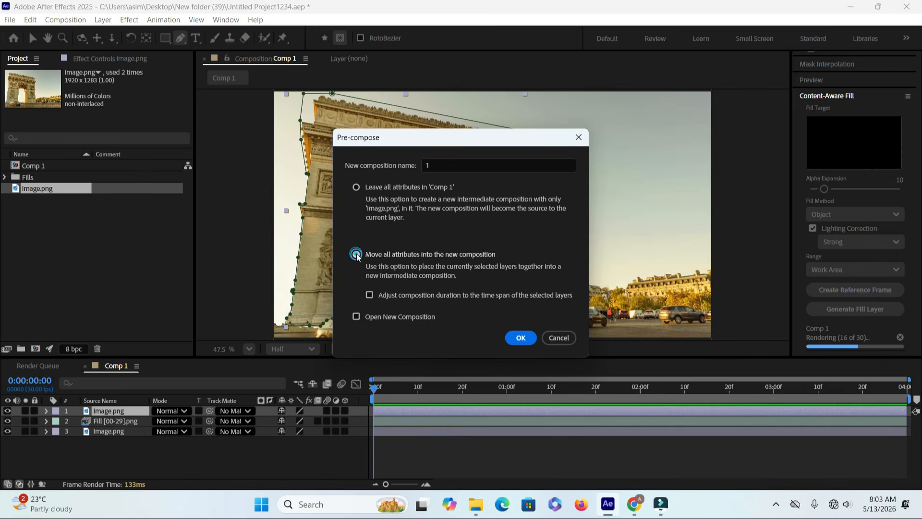
{"action": "left_click", "coordinate": [522, 338]}
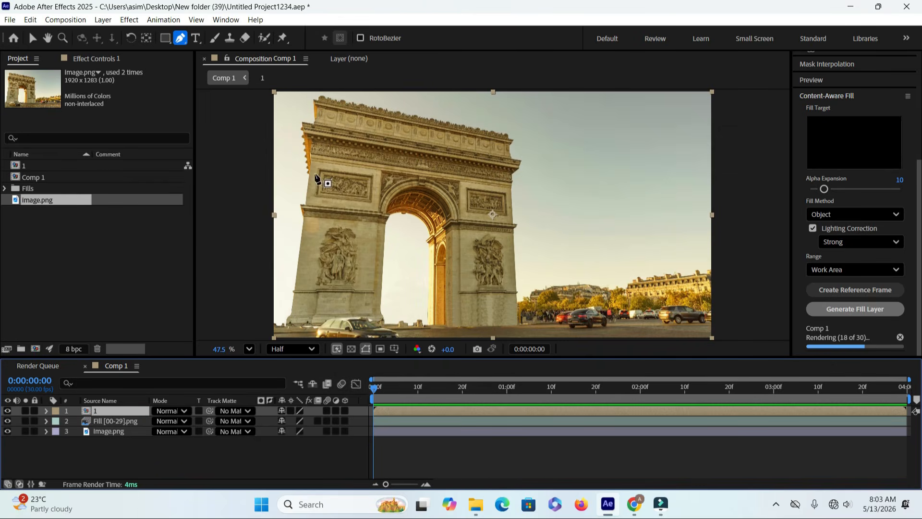
- Draw a closed Pen tool mask on layer 1 around the arch's top section, following the cornice line along its lower edge
{"action": "left_click", "coordinate": [34, 38]}
{"action": "left_click", "coordinate": [181, 38]}
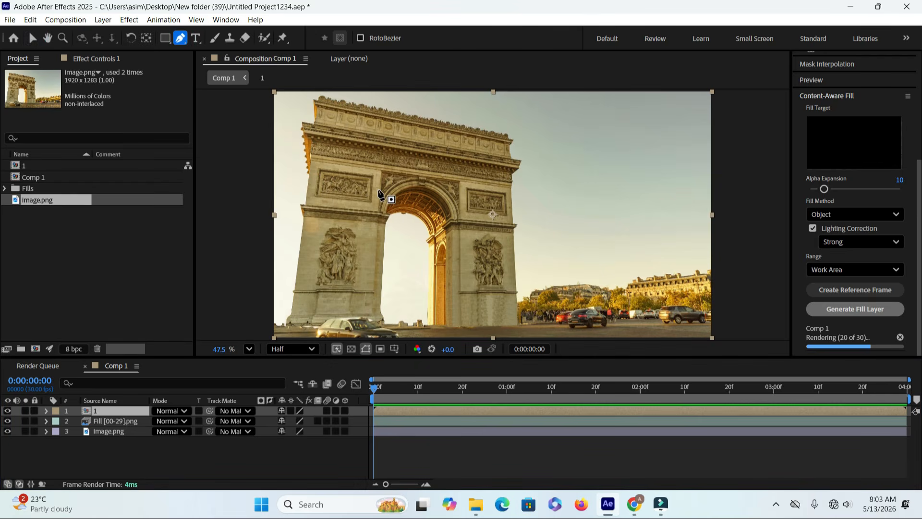
{"action": "scroll", "coordinate": [380, 193], "scroll_direction": "up", "scroll_amount": 5}
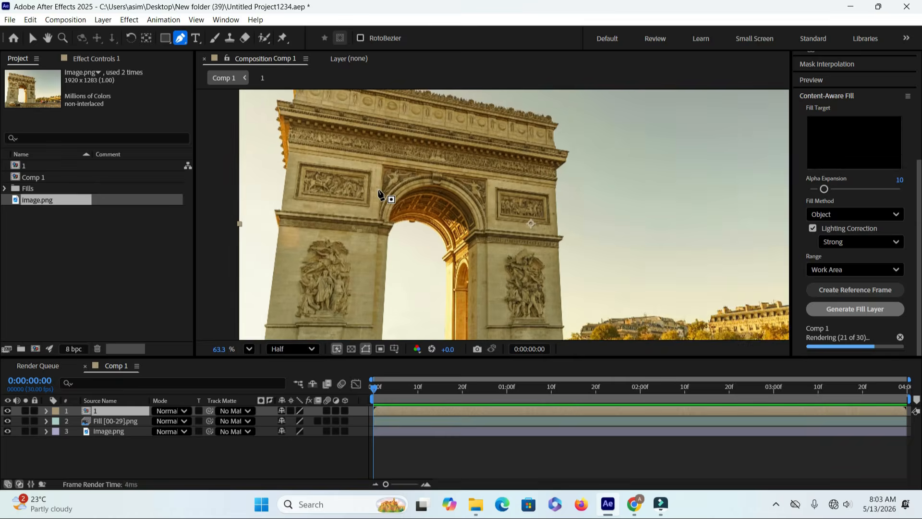
{"action": "key", "text": "h"}
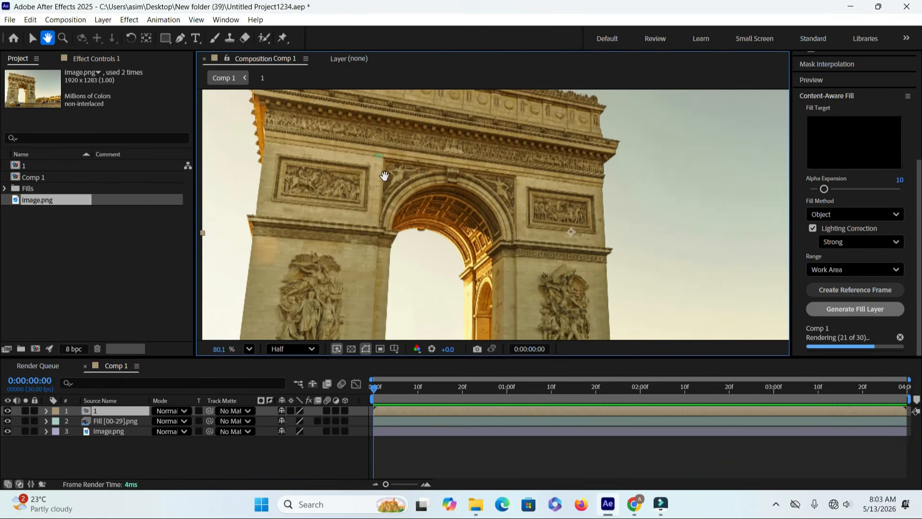
{"action": "scroll", "coordinate": [384, 178], "scroll_direction": "up", "scroll_amount": 4}
{"action": "scroll", "coordinate": [338, 187], "scroll_direction": "up", "scroll_amount": 1}
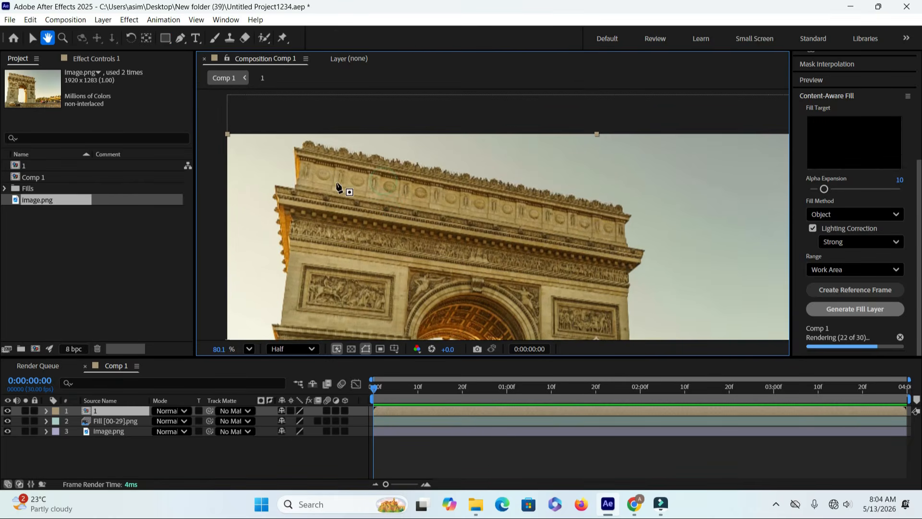
{"action": "key", "text": "g"}
{"action": "scroll", "coordinate": [336, 186], "scroll_direction": "down", "scroll_amount": 1}
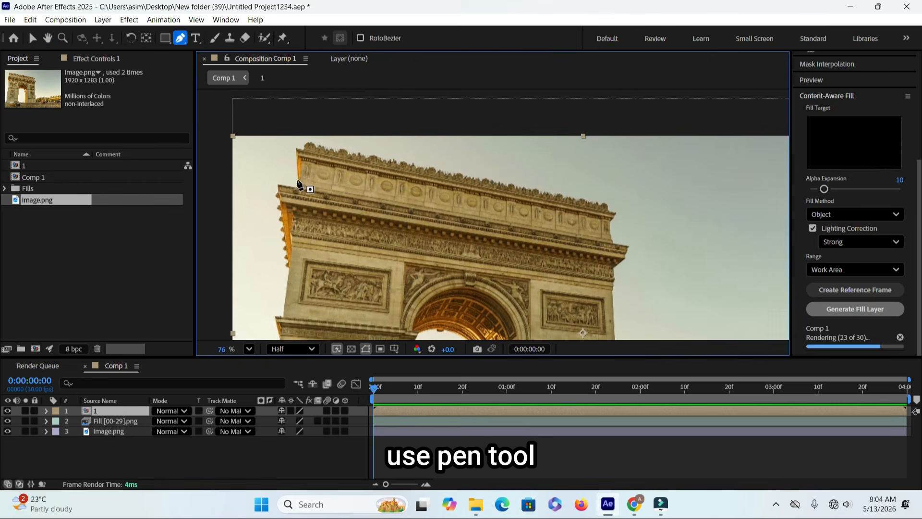
{"action": "left_click", "coordinate": [297, 138]}
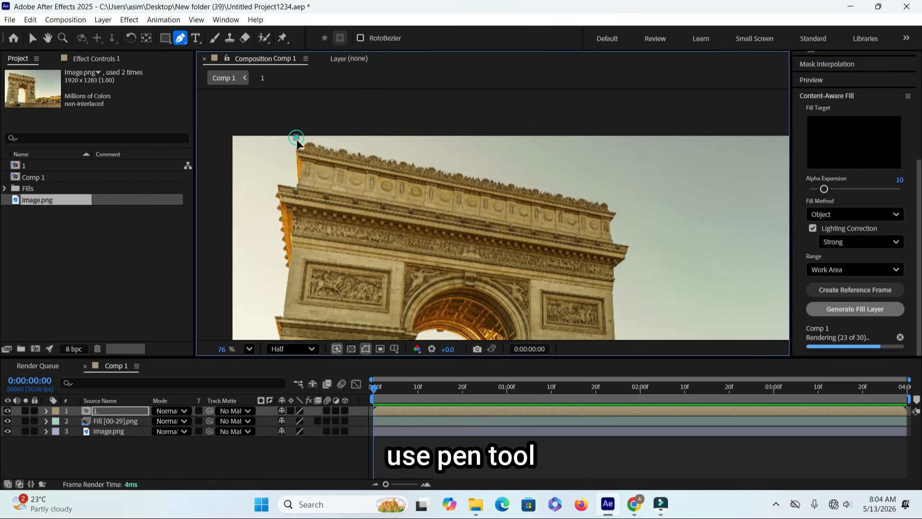
{"action": "left_click_drag", "start_coordinate": [296, 138], "coordinate": [293, 137]}
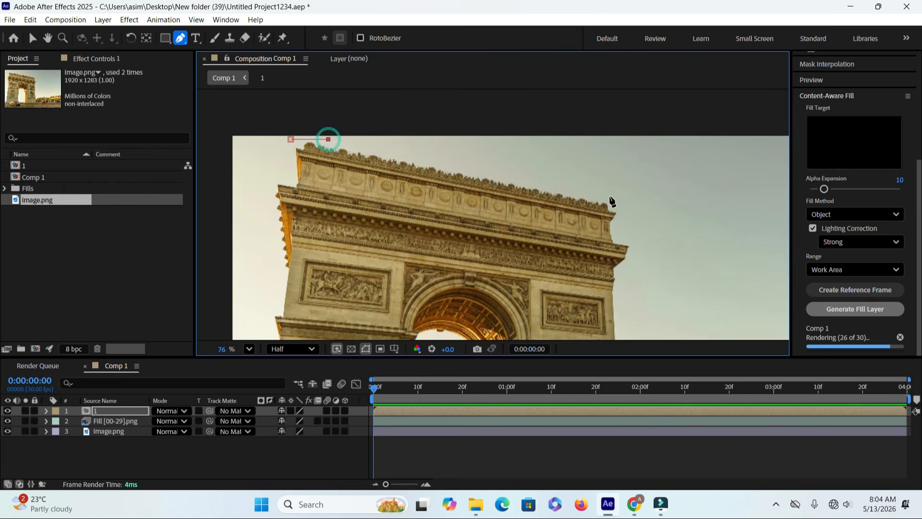
{"action": "left_click", "coordinate": [630, 194]}
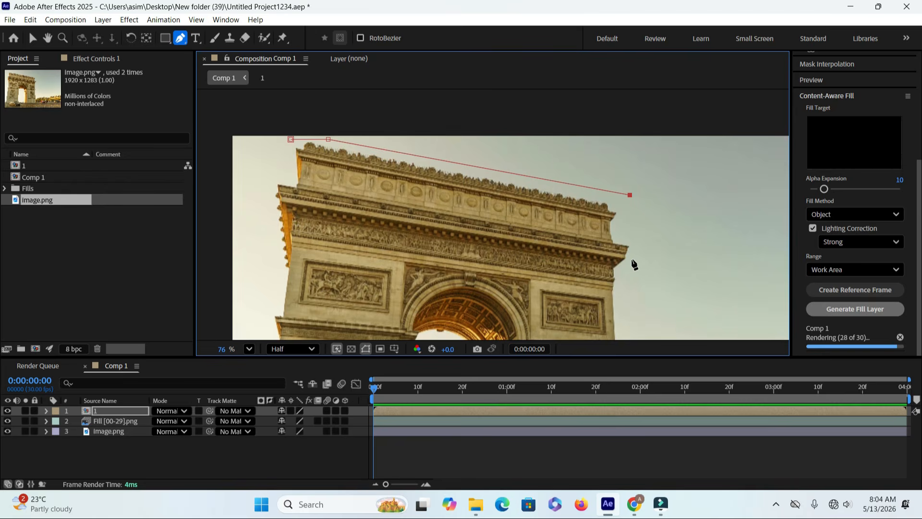
{"action": "left_click", "coordinate": [632, 259]}
{"action": "left_click", "coordinate": [281, 202]}
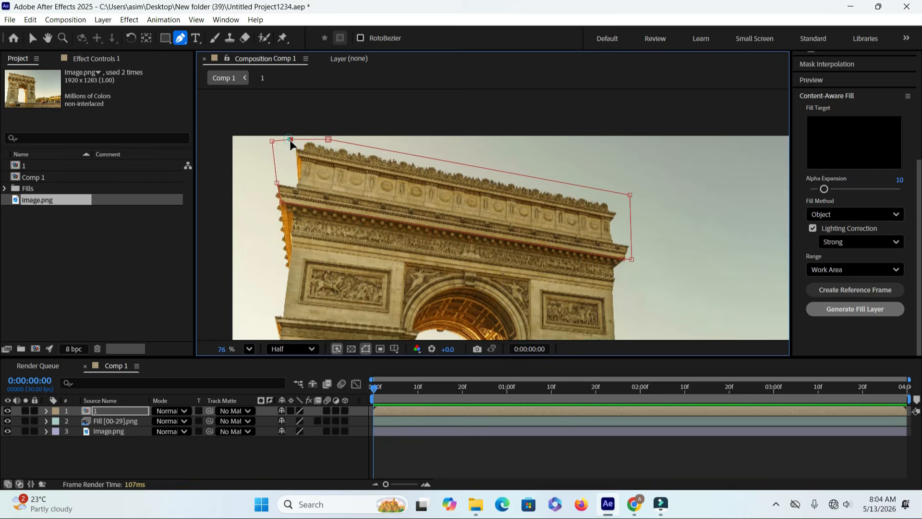
{"action": "left_click", "coordinate": [290, 140]}
- Duplicate the masked layer 1 and rename the upper copy as 2
{"action": "left_click", "coordinate": [137, 411]}
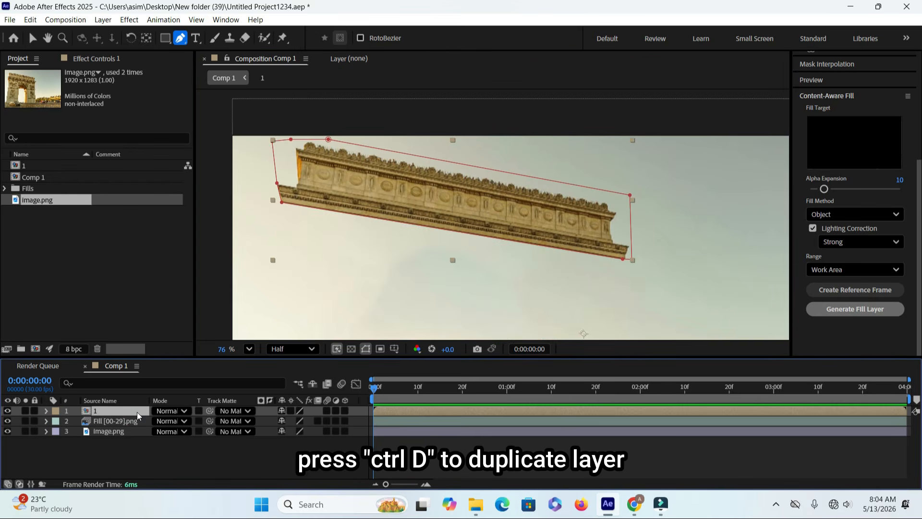
{"action": "key", "text": "ctrl+d"}
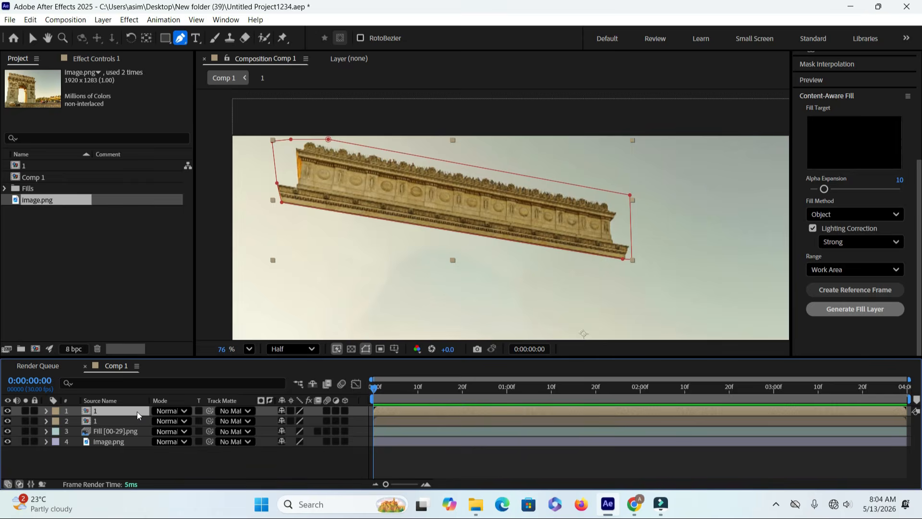
{"action": "right_click", "coordinate": [137, 411]}
{"action": "left_click", "coordinate": [178, 379]}
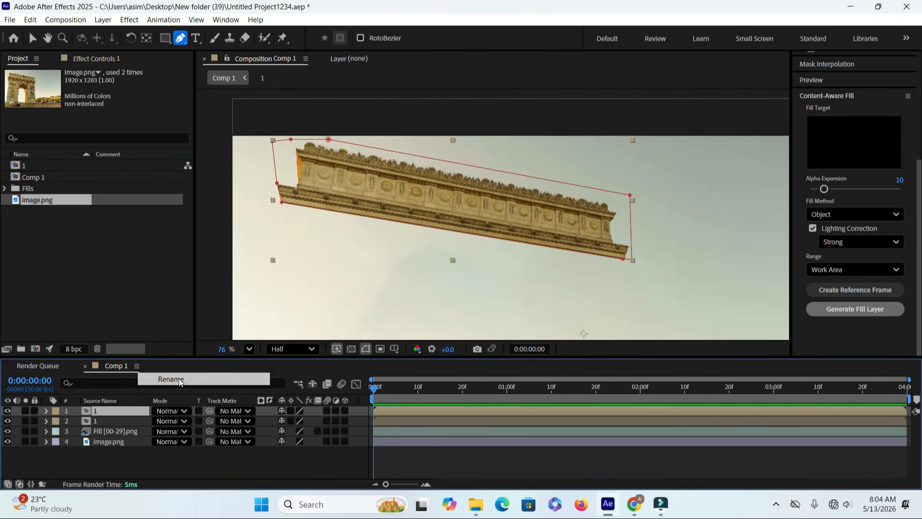
{"action": "type", "text": "2"}
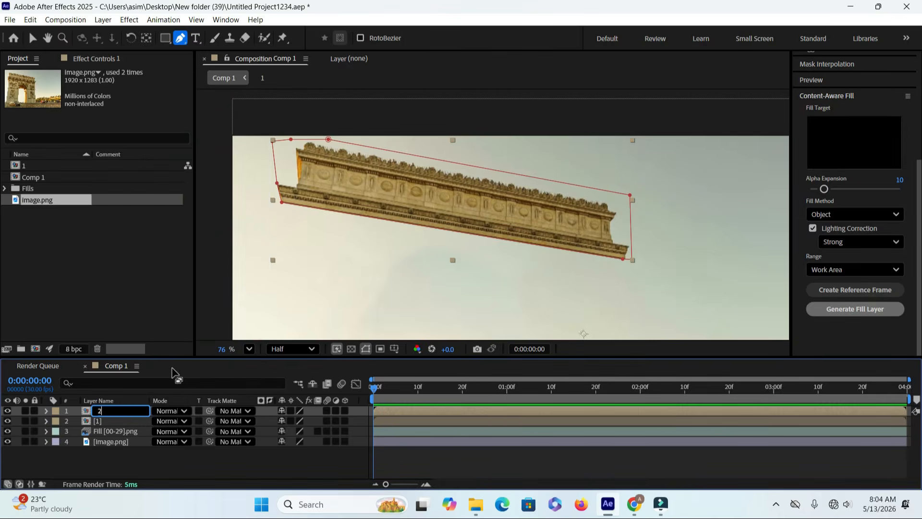
{"action": "left_click", "coordinate": [129, 470]}
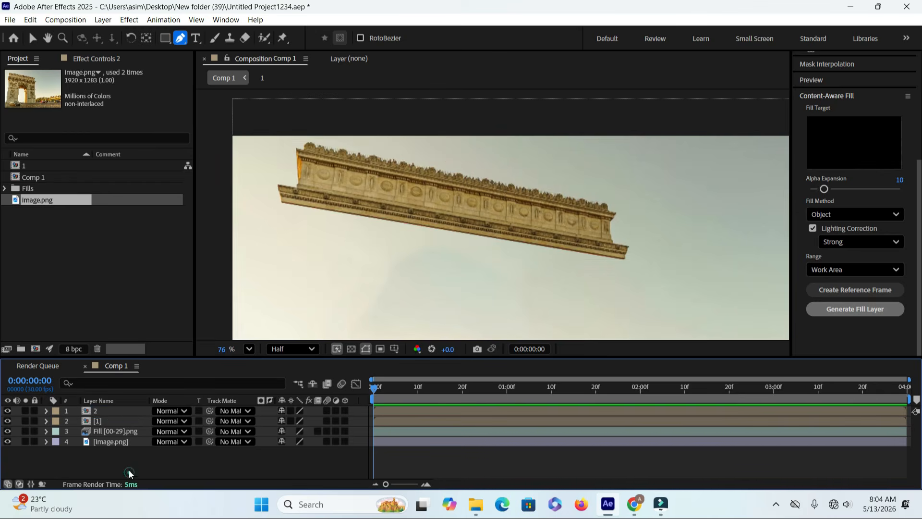
- Move the upper mask points of layer 2 below the cornice so the mask covers the frieze section beneath it
{"action": "left_click", "coordinate": [115, 410]}
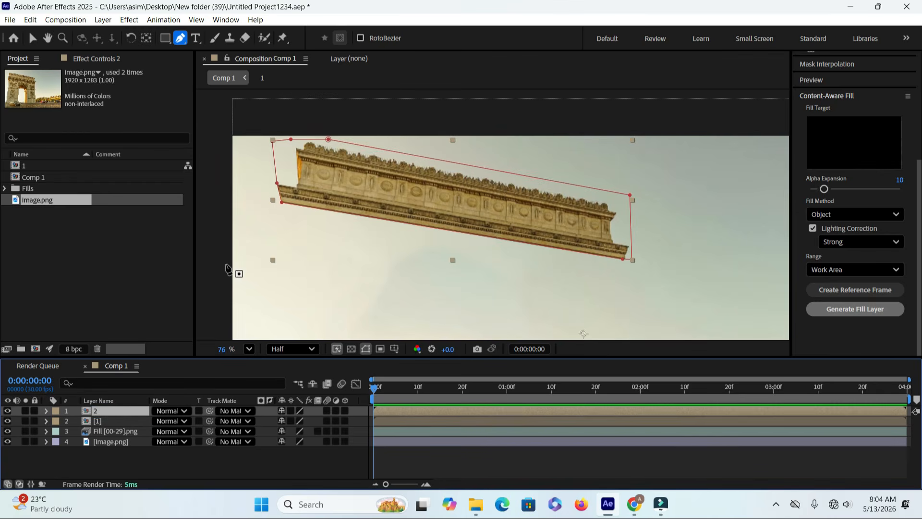
{"action": "left_click", "coordinate": [32, 41]}
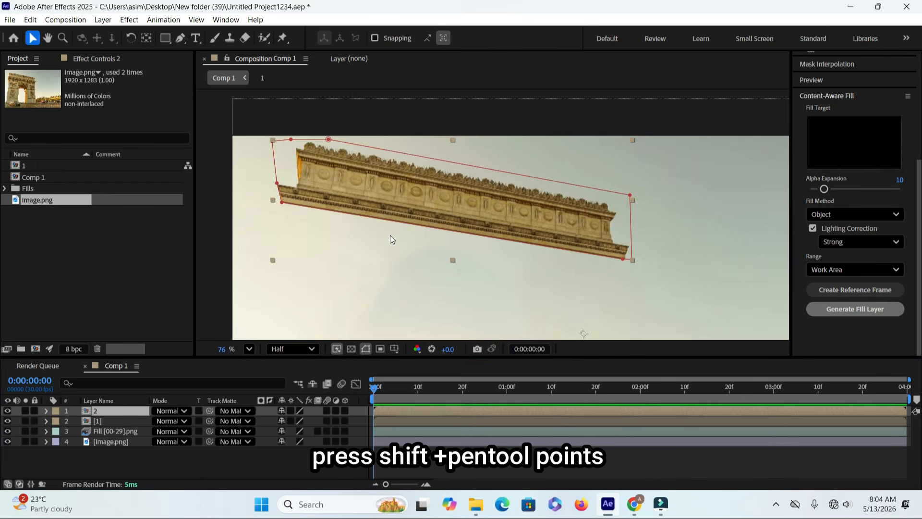
{"action": "left_click", "coordinate": [630, 194]}
{"action": "left_click", "coordinate": [327, 138], "text": "shift"}
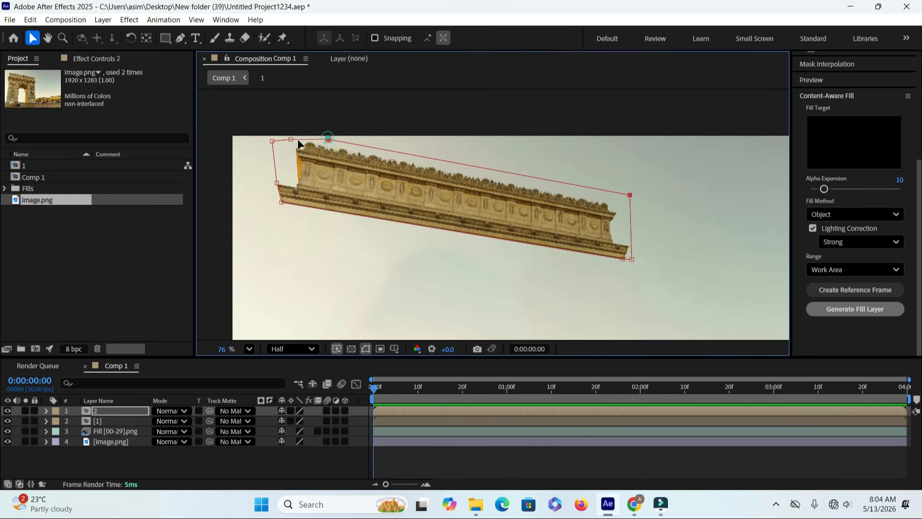
{"action": "left_click", "coordinate": [272, 141], "text": "shift"}
{"action": "left_click_drag", "start_coordinate": [329, 139], "coordinate": [320, 283]}
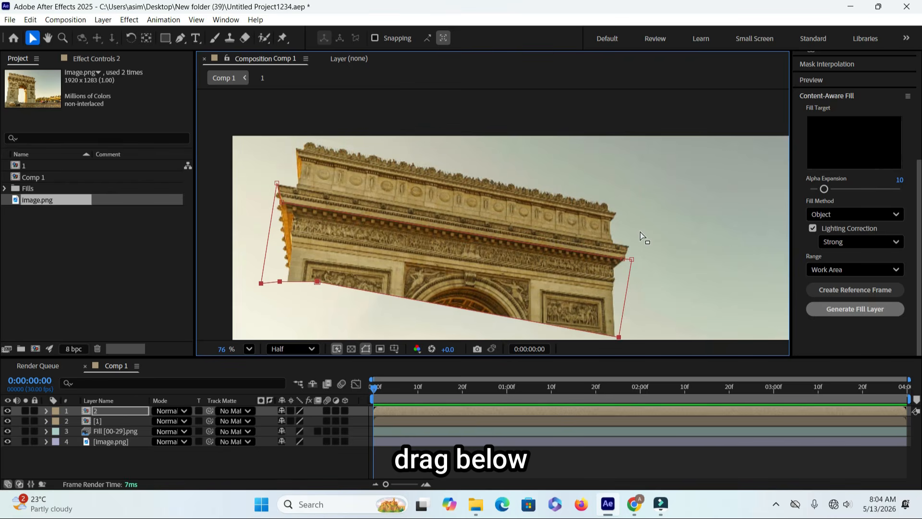
- Reshape the lower edge of layer 2's mask to follow the ledge beneath the arch's rectangular relief panels
{"action": "key", "text": "space"}
{"action": "left_click_drag", "start_coordinate": [633, 216], "coordinate": [641, 146]}
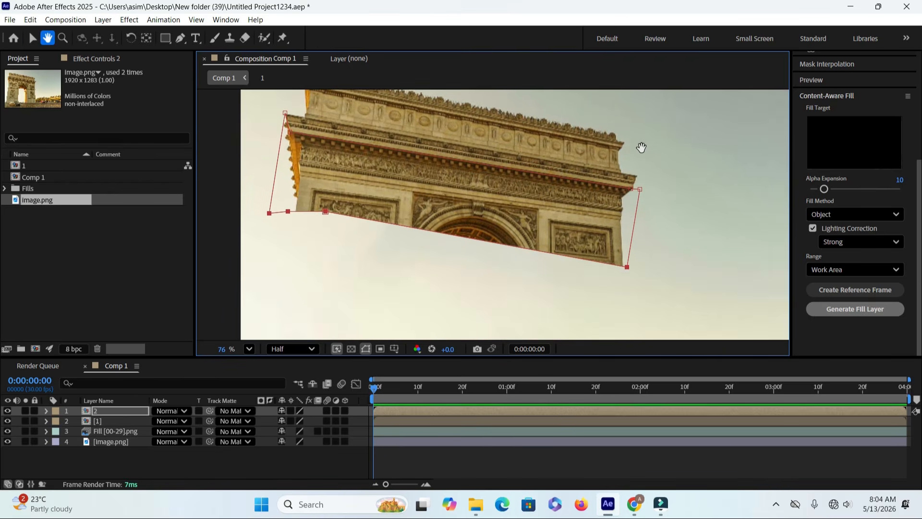
{"action": "left_click_drag", "start_coordinate": [326, 213], "coordinate": [332, 243]}
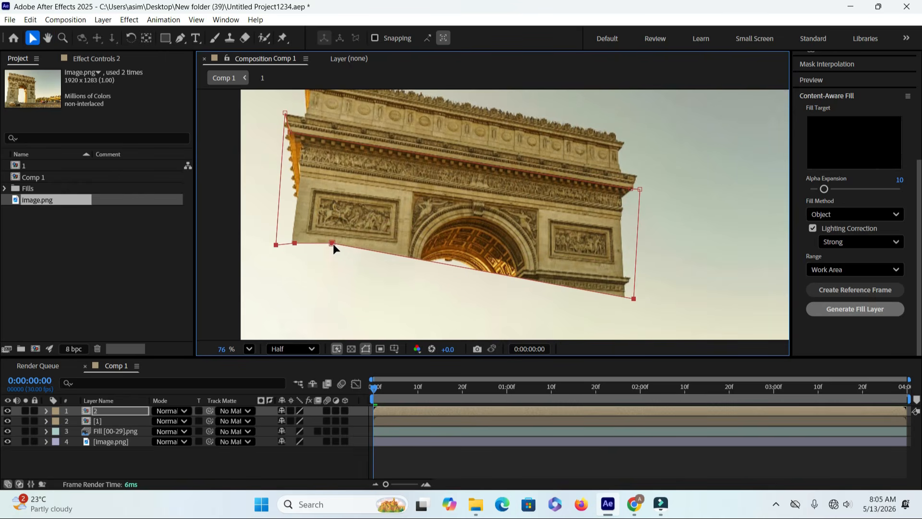
{"action": "left_click", "coordinate": [265, 259]}
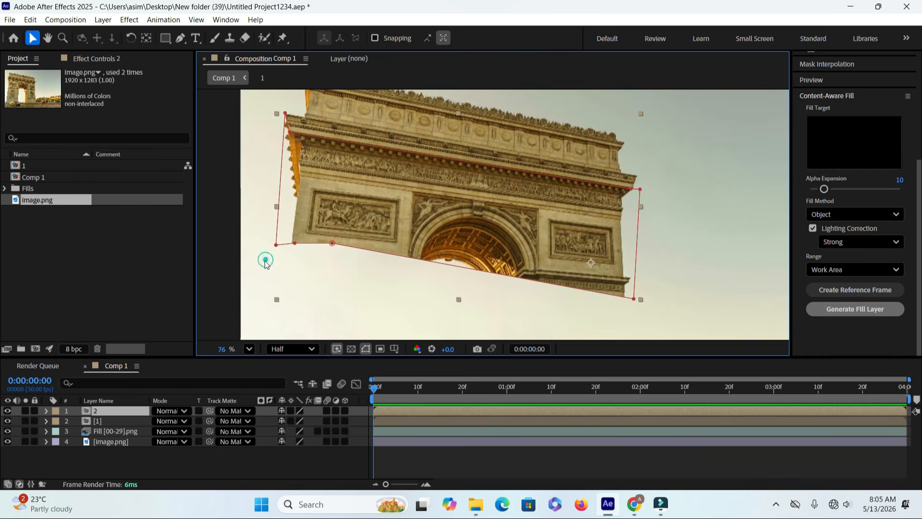
{"action": "left_click", "coordinate": [633, 298]}
{"action": "left_click_drag", "start_coordinate": [333, 244], "coordinate": [340, 267]}
{"action": "left_click_drag", "start_coordinate": [632, 296], "coordinate": [630, 292]}
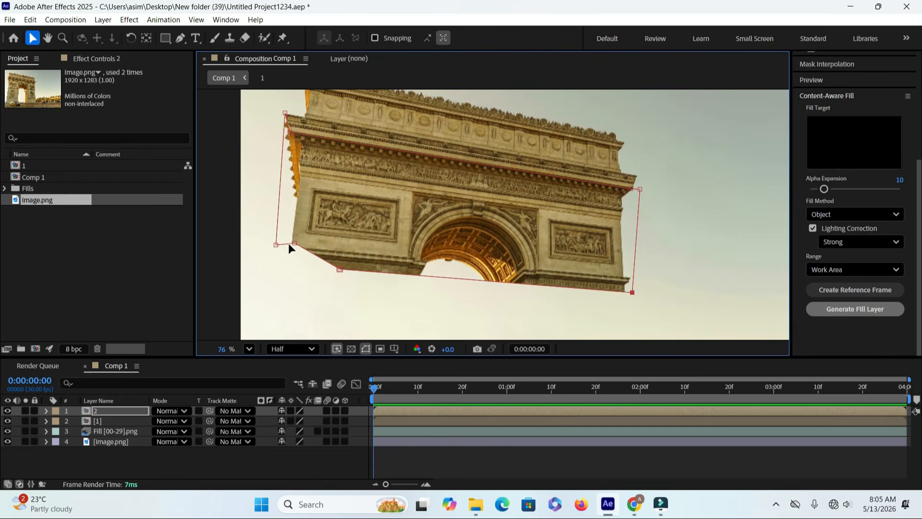
{"action": "left_click_drag", "start_coordinate": [294, 241], "coordinate": [281, 264]}
{"action": "left_click", "coordinate": [238, 467]}
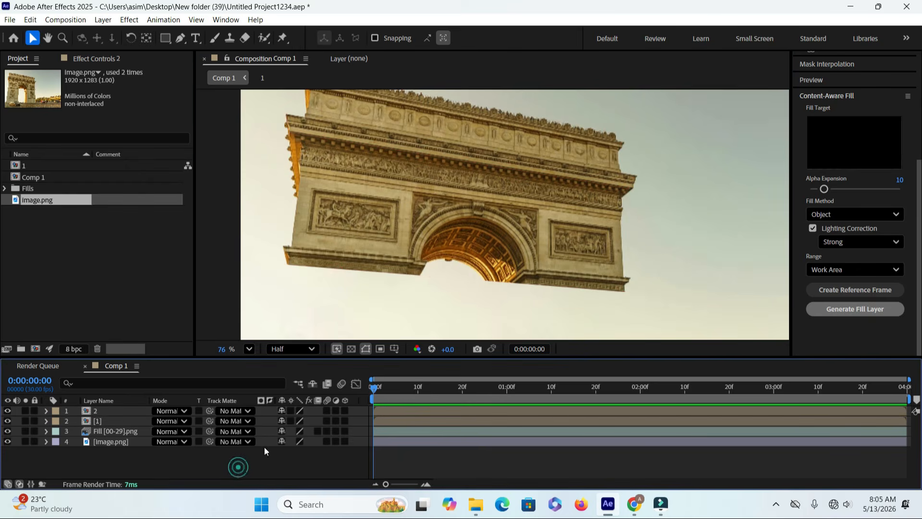
- Duplicate the masked layer 2
{"action": "left_click", "coordinate": [139, 412]}
{"action": "left_click", "coordinate": [137, 413]}
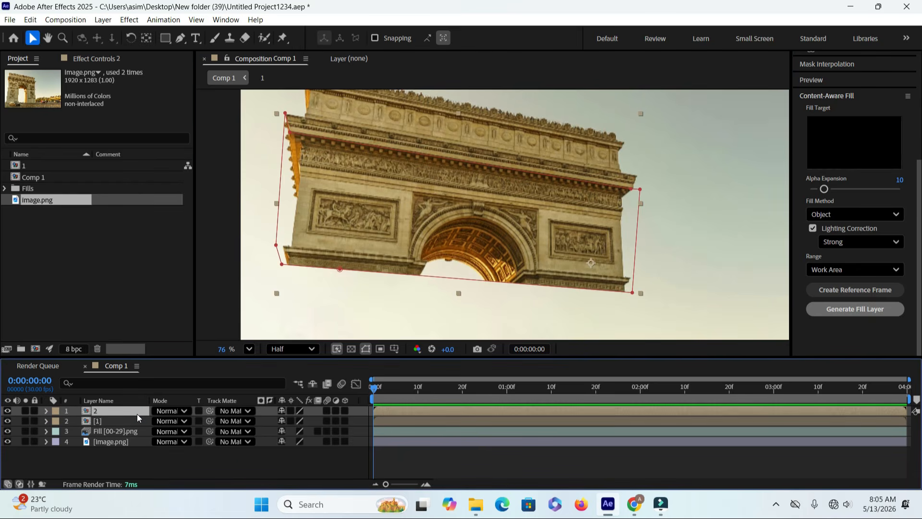
{"action": "key", "text": "ctrl+d"}
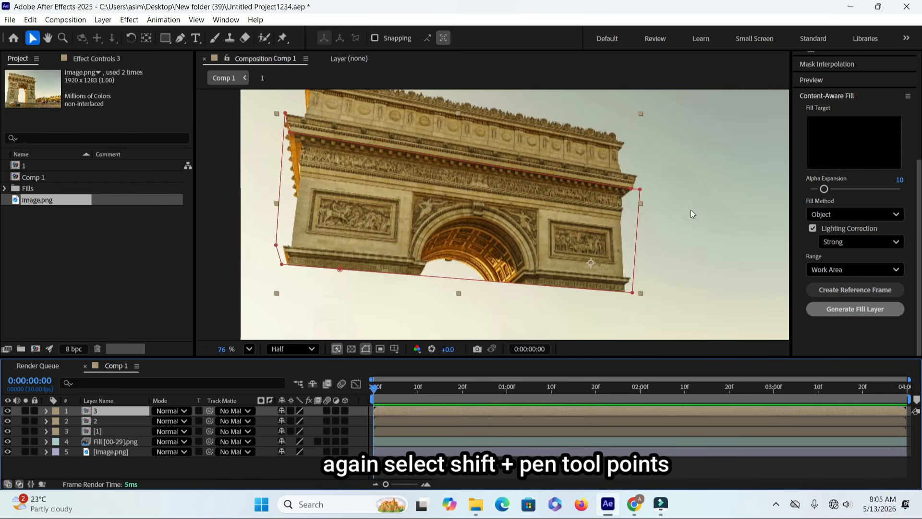
- Move the upper mask points of layer 3 below the ledge so the mask covers the pillars' sculpture section
{"action": "left_click", "coordinate": [638, 190]}
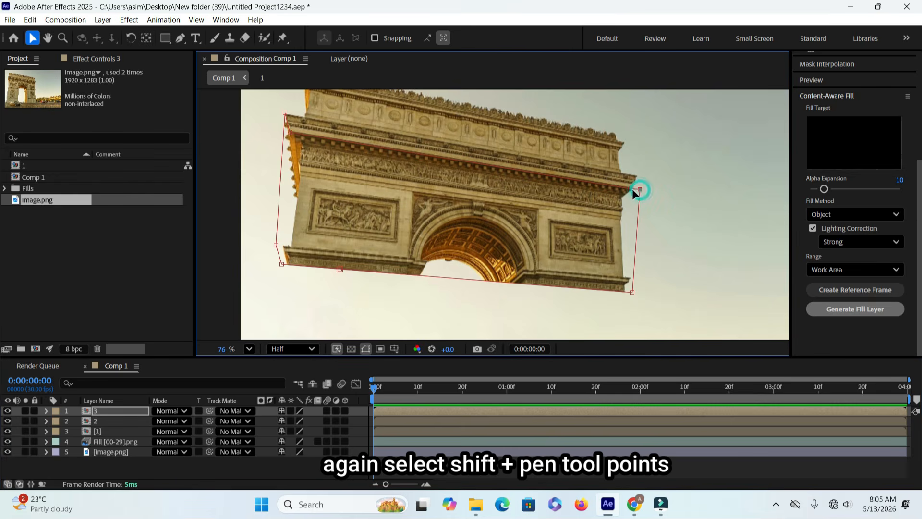
{"action": "left_click", "coordinate": [631, 190], "text": "shift"}
{"action": "left_click", "coordinate": [285, 113], "text": "shift"}
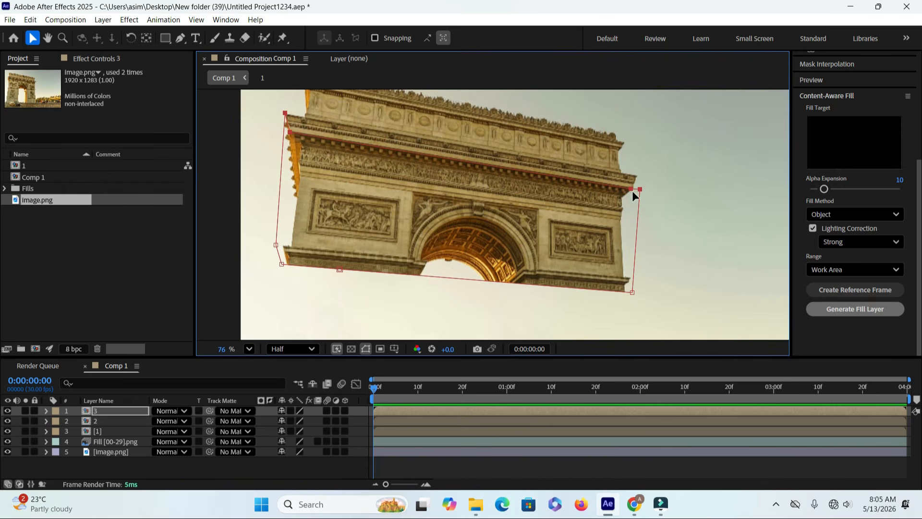
{"action": "left_click_drag", "start_coordinate": [630, 186], "coordinate": [620, 333]}
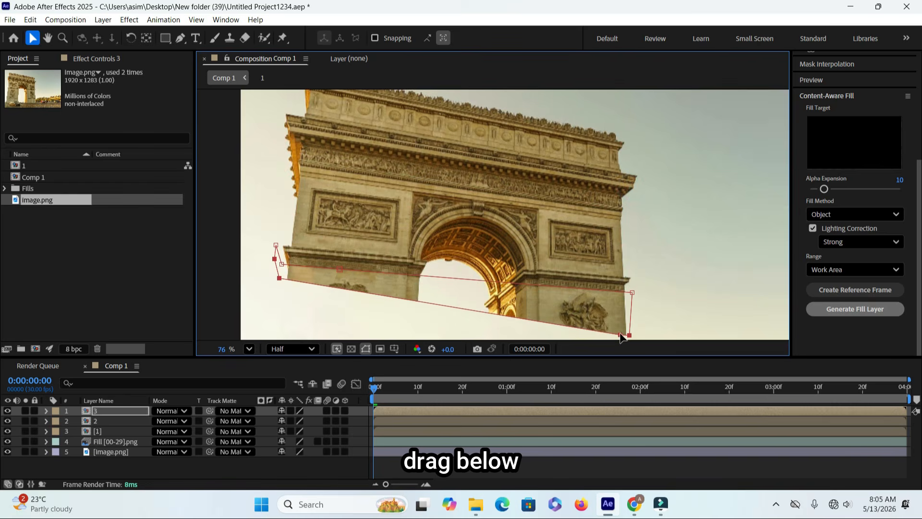
{"action": "left_click_drag", "start_coordinate": [663, 233], "coordinate": [657, 160]}
{"action": "left_click_drag", "start_coordinate": [273, 202], "coordinate": [278, 261]}
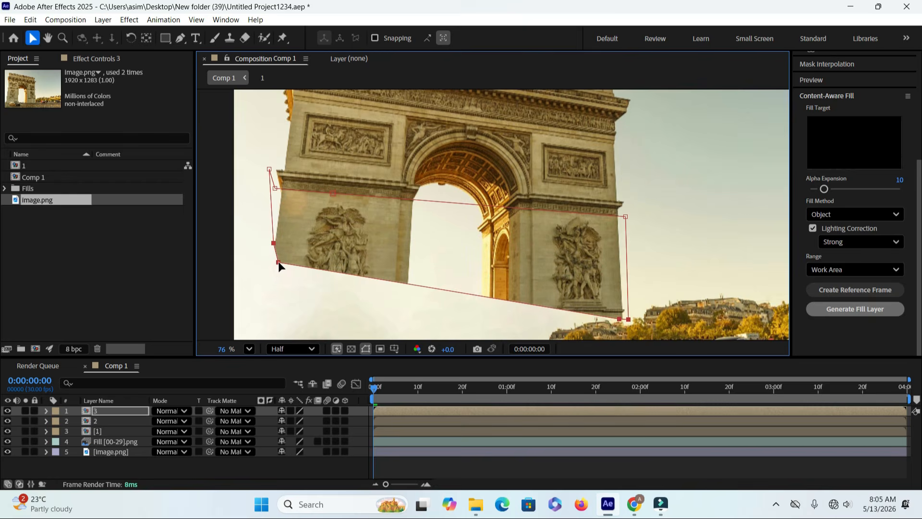
- Align the lower edge of layer 3's mask with the base line of the pillar sculptures
{"action": "left_click", "coordinate": [246, 233]}
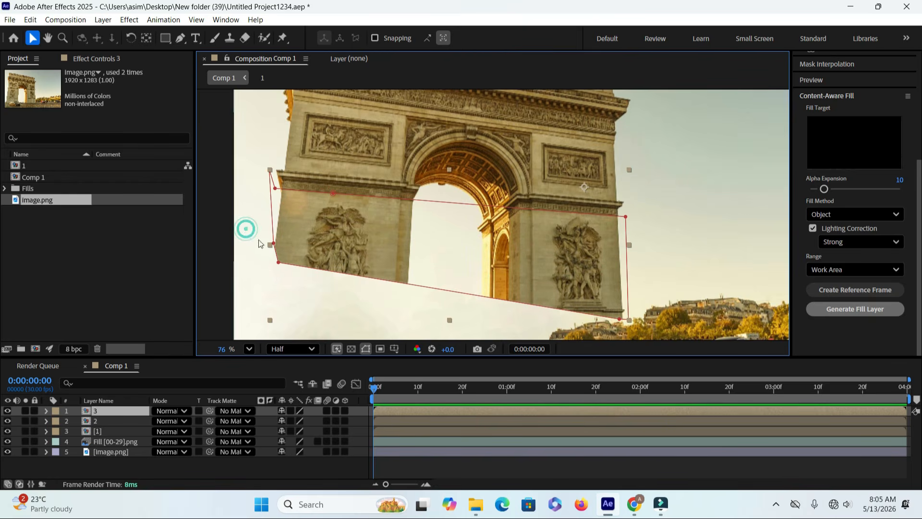
{"action": "left_click", "coordinate": [627, 319]}
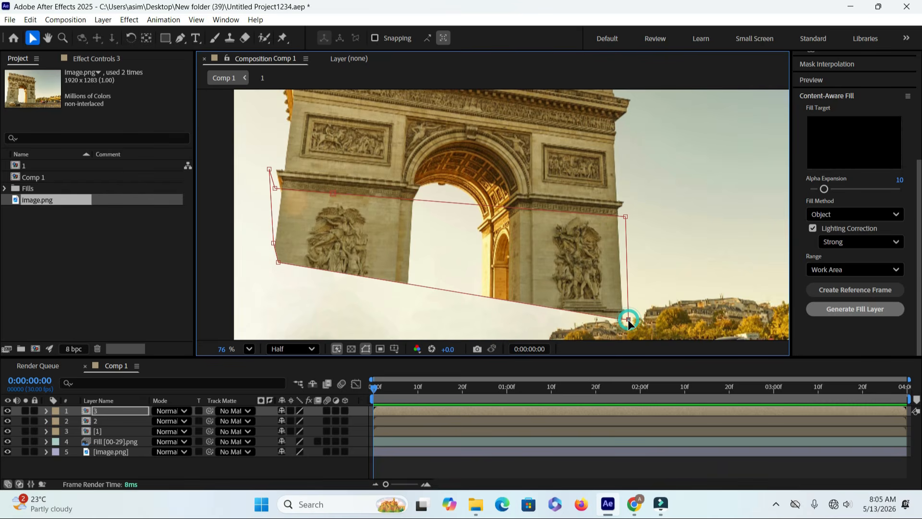
{"action": "left_click_drag", "start_coordinate": [277, 262], "coordinate": [262, 309]}
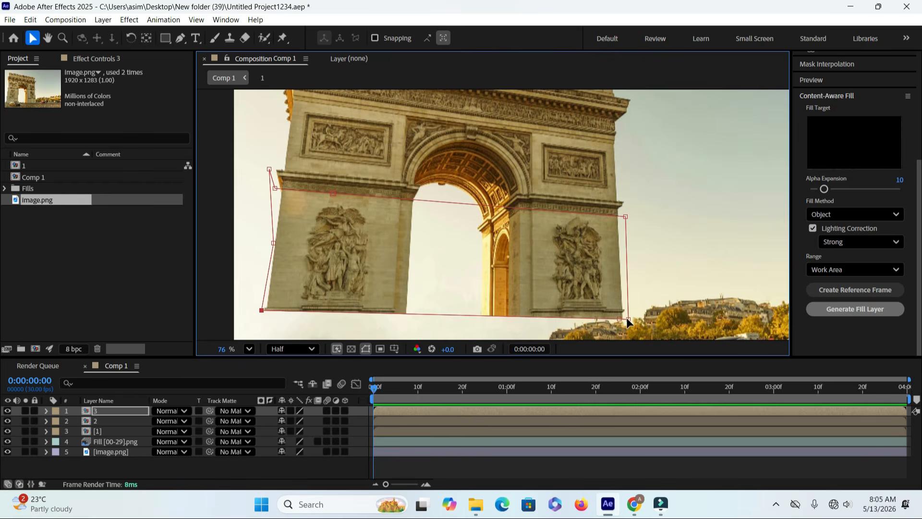
{"action": "left_click_drag", "start_coordinate": [627, 317], "coordinate": [617, 313]}
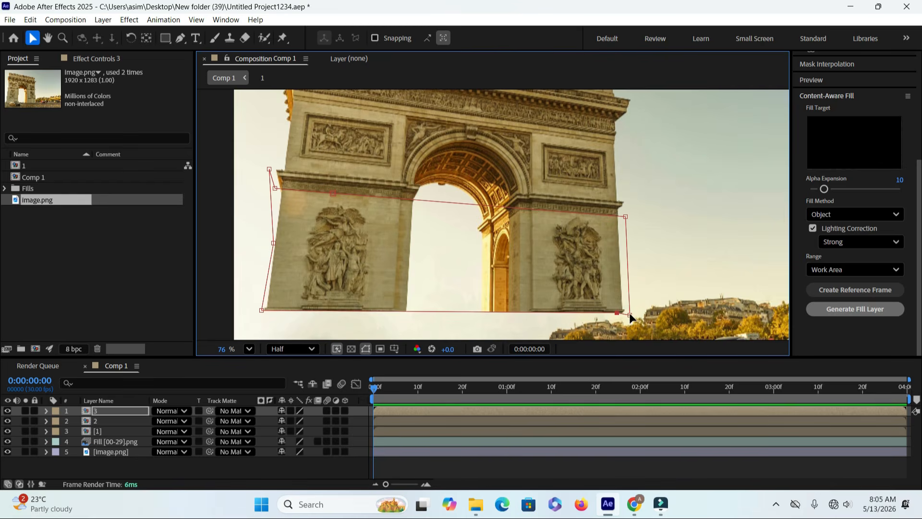
{"action": "left_click", "coordinate": [629, 312]}
- Tighten the side points of layer 3's mask around the outer edges of both pillars
{"action": "left_click_drag", "start_coordinate": [269, 169], "coordinate": [278, 198]}
{"action": "left_click_drag", "start_coordinate": [261, 310], "coordinate": [263, 309]}
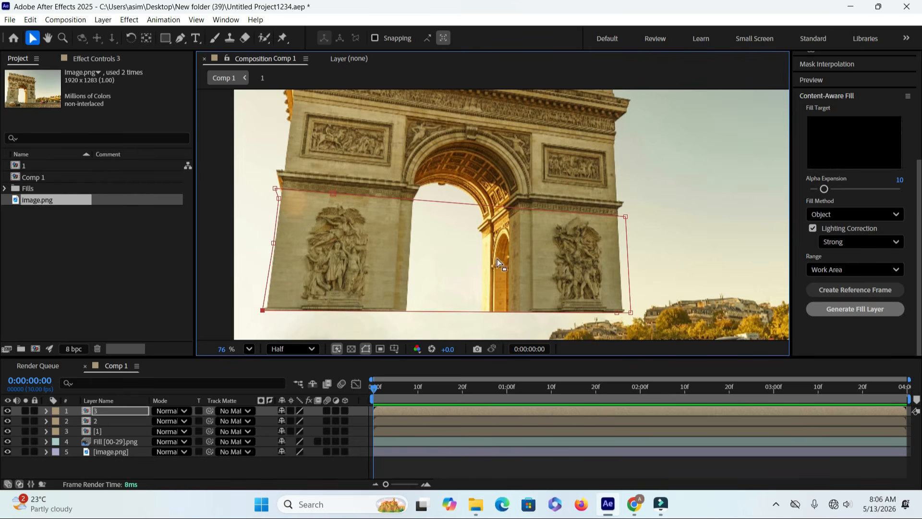
{"action": "left_click_drag", "start_coordinate": [629, 311], "coordinate": [627, 311]}
{"action": "left_click_drag", "start_coordinate": [624, 216], "coordinate": [619, 217]}
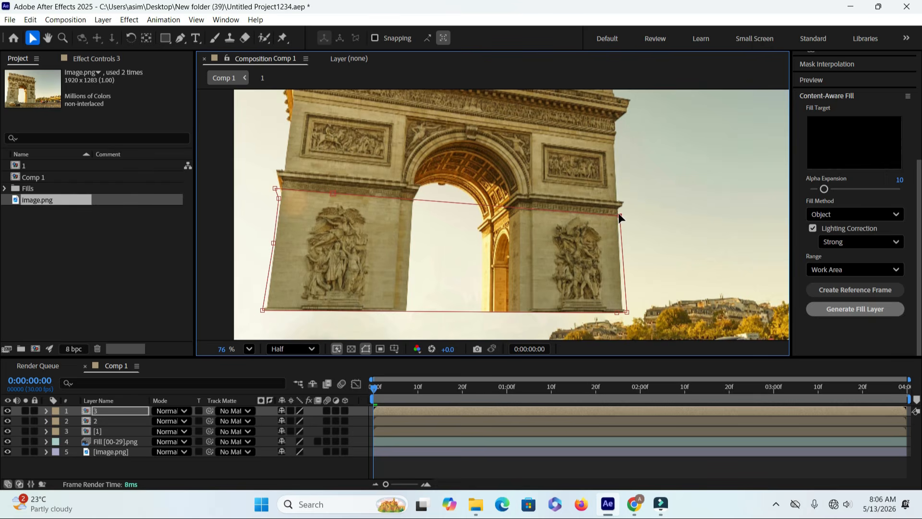
{"action": "left_click", "coordinate": [626, 310]}
{"action": "scroll", "coordinate": [284, 259], "scroll_direction": "up", "scroll_amount": 4}
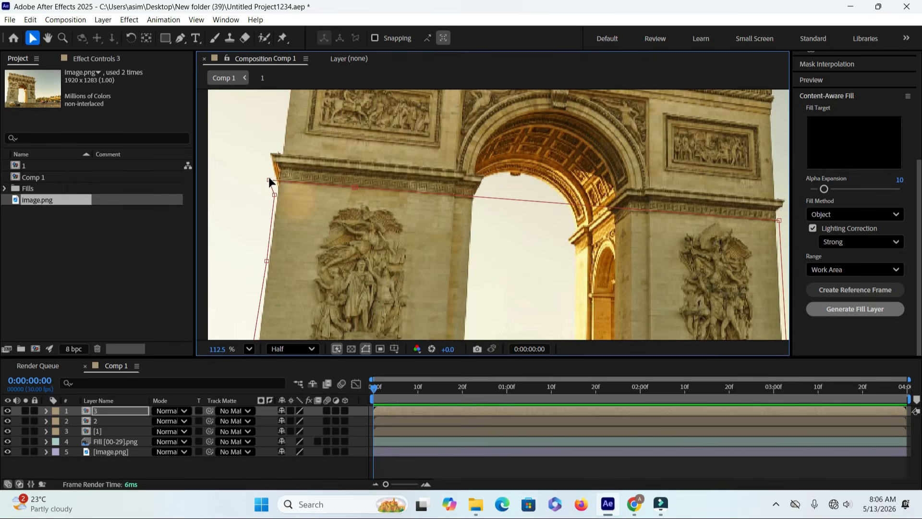
{"action": "left_click", "coordinate": [270, 181]}
{"action": "left_click_drag", "start_coordinate": [288, 226], "coordinate": [307, 142]}
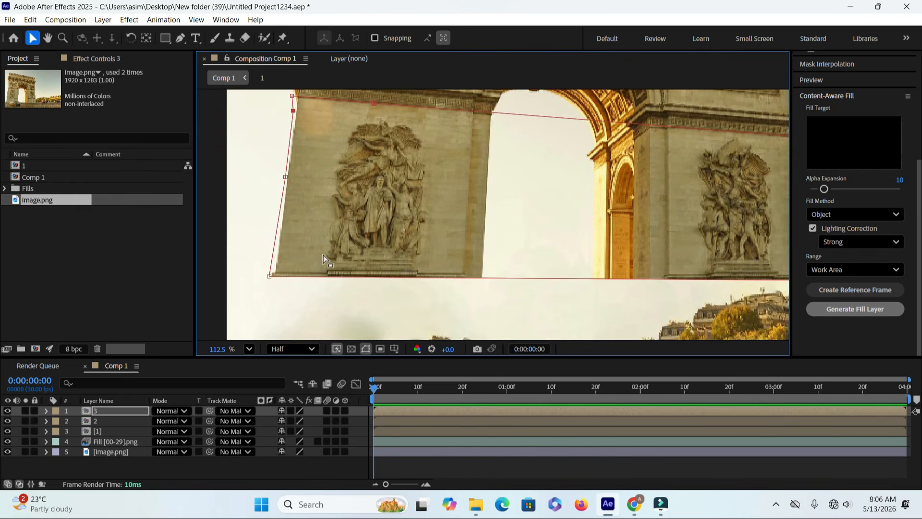
{"action": "scroll", "coordinate": [437, 248], "scroll_direction": "down", "scroll_amount": 3}
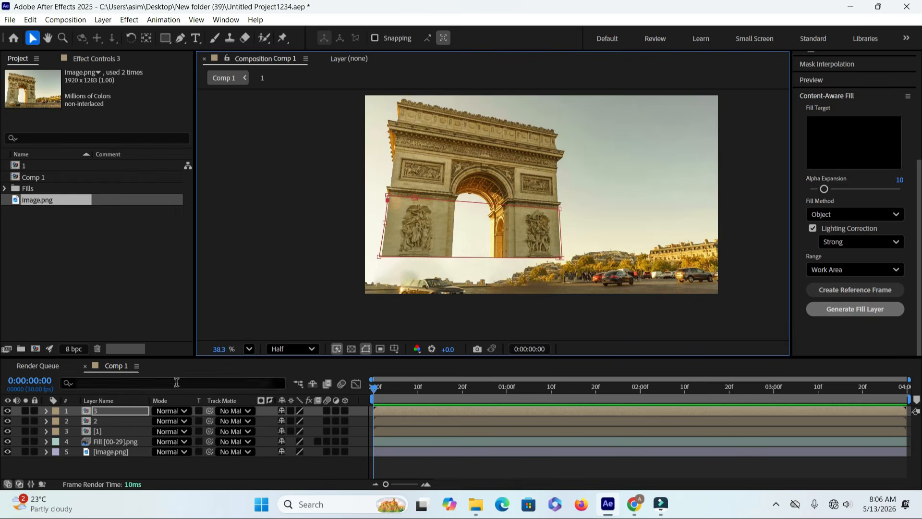
- Duplicate layer 3 and move the upper mask points of layer 4 below the sculptures' base line
{"action": "left_click", "coordinate": [104, 412]}
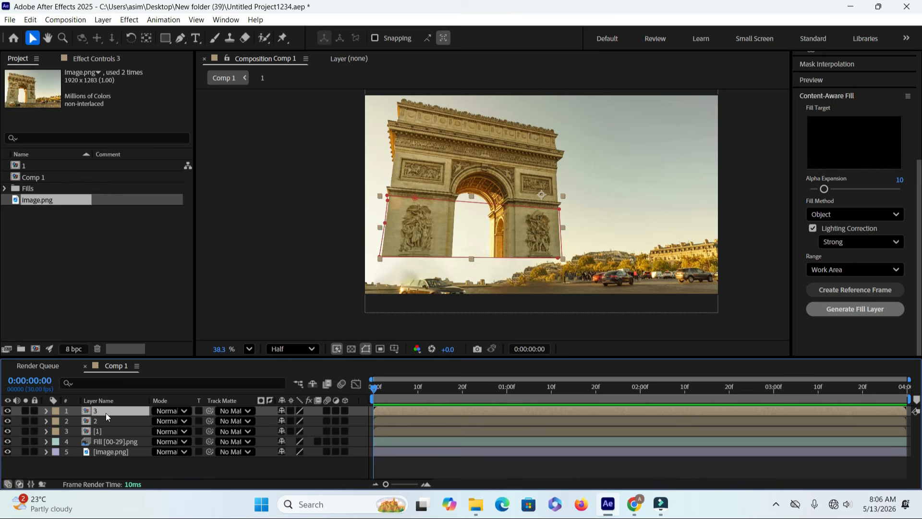
{"action": "key", "text": "ctrl+d"}
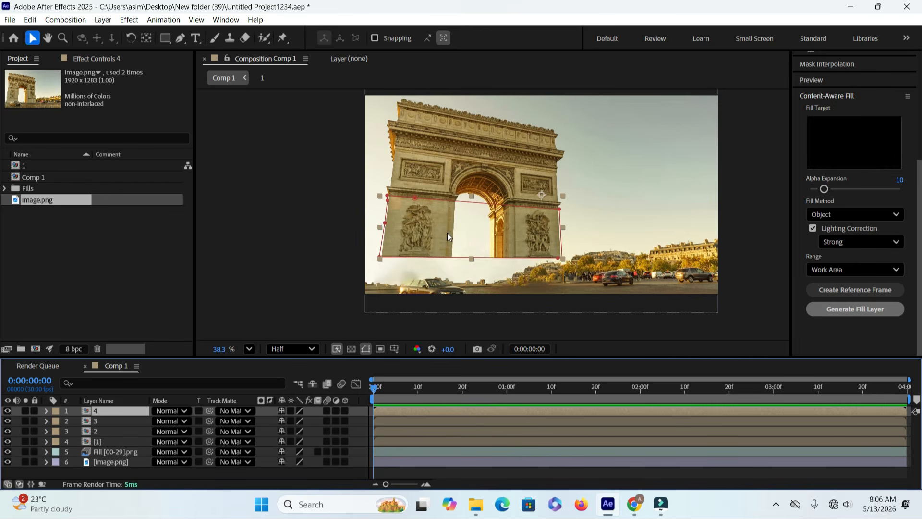
{"action": "scroll", "coordinate": [459, 236], "scroll_direction": "up", "scroll_amount": 8}
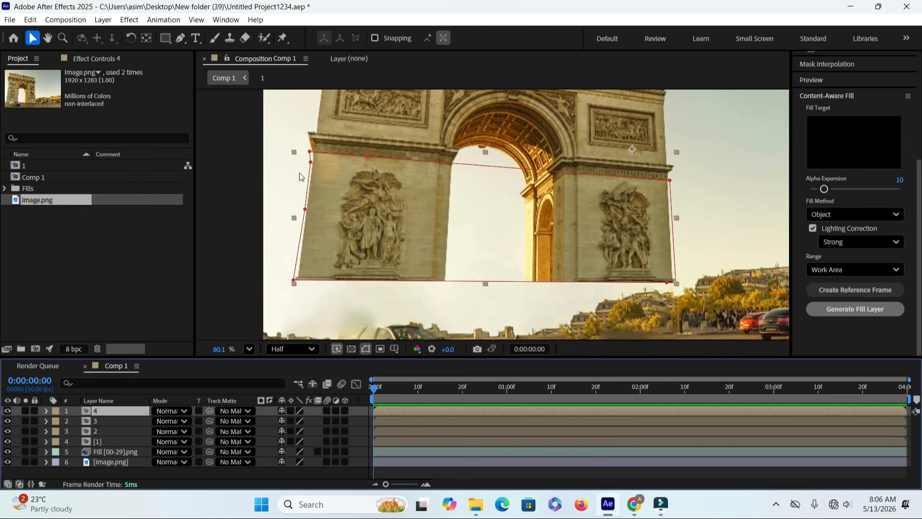
{"action": "left_click", "coordinate": [670, 180]}
{"action": "left_click", "coordinate": [367, 156]}
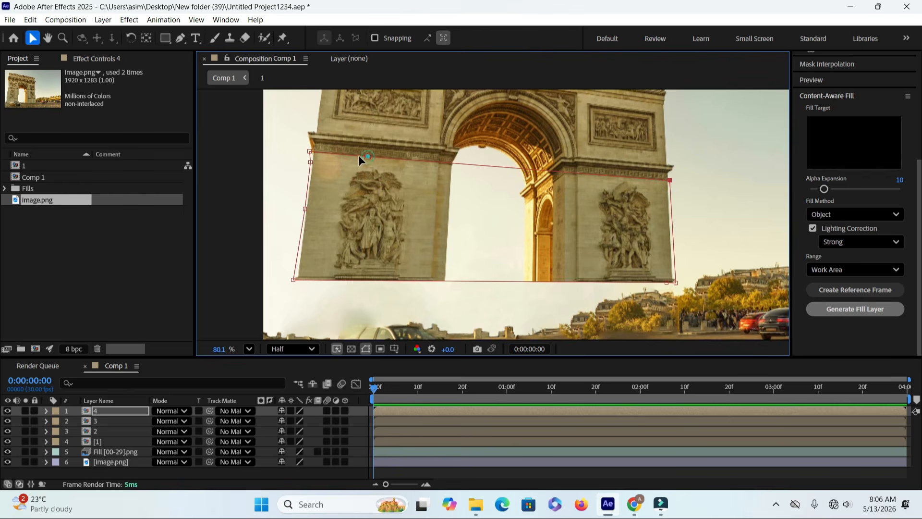
{"action": "left_click", "coordinate": [310, 162]}
{"action": "left_click_drag", "start_coordinate": [366, 155], "coordinate": [354, 319]}
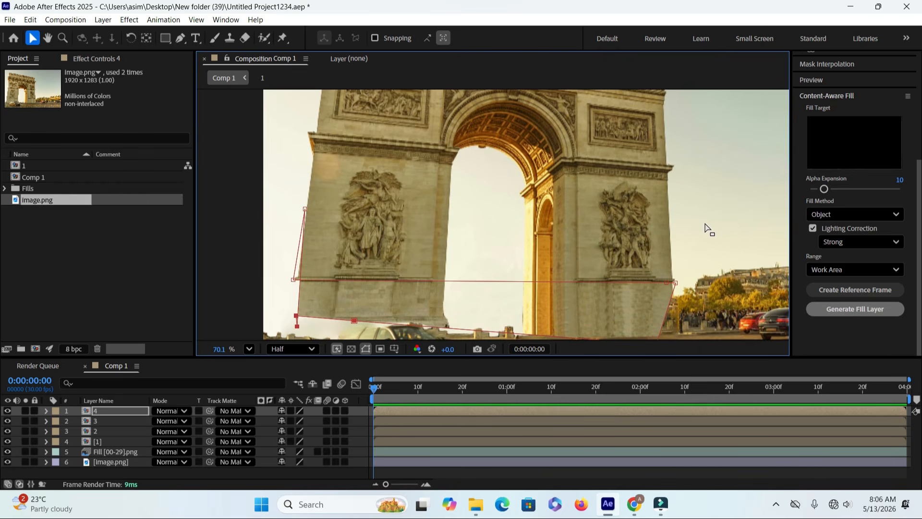
- Extend layer 4's mask past the image's lower edge and pull its left-side point outward around the left pillar's base
{"action": "left_click_drag", "start_coordinate": [676, 331], "coordinate": [700, 333]}
{"action": "left_click_drag", "start_coordinate": [370, 305], "coordinate": [379, 340]}
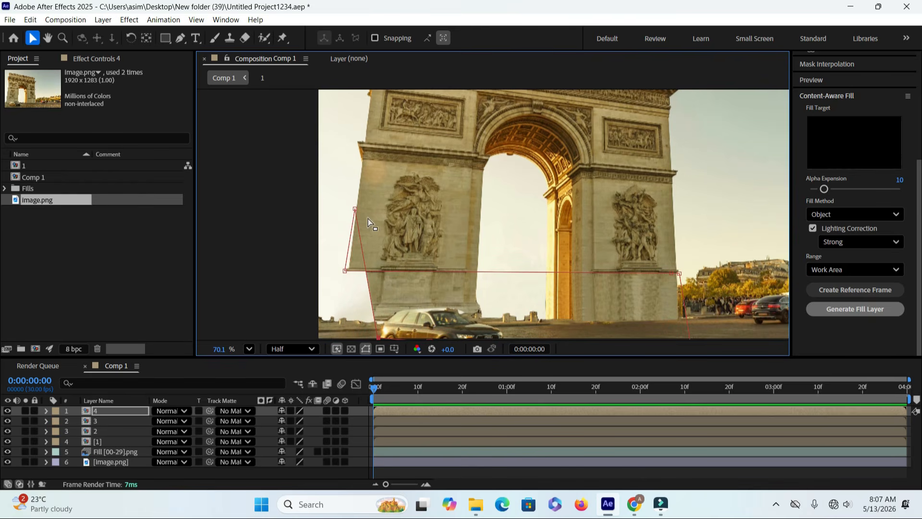
{"action": "left_click_drag", "start_coordinate": [355, 211], "coordinate": [325, 322]}
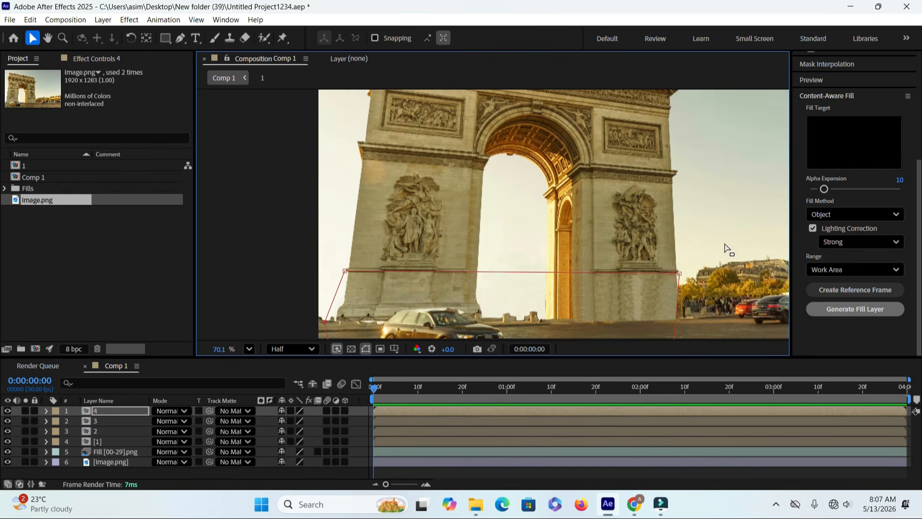
- Raise the bottom points of layer 4's mask and place its lower-right point at the foot of the right pillar
{"action": "key", "text": "h"}
{"action": "left_click_drag", "start_coordinate": [706, 243], "coordinate": [708, 178]}
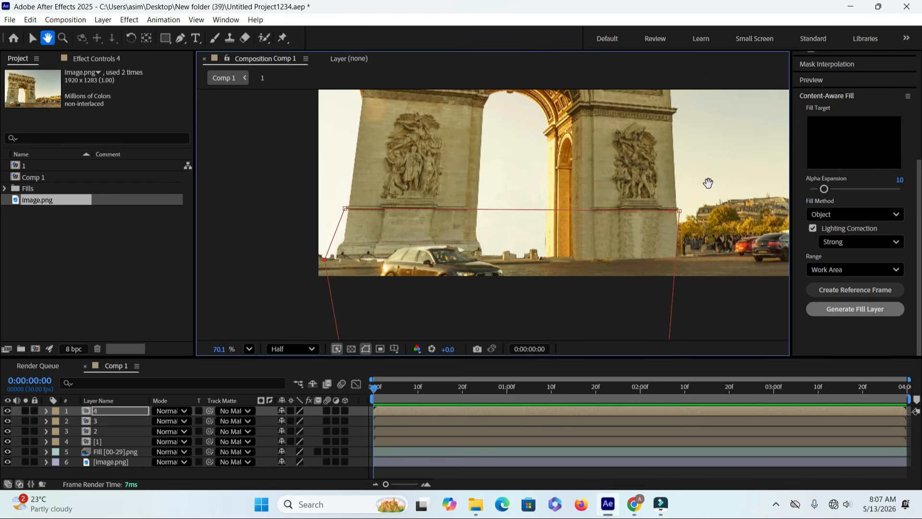
{"action": "key", "text": "v"}
{"action": "scroll", "coordinate": [704, 227], "scroll_direction": "down", "scroll_amount": 2}
{"action": "left_click_drag", "start_coordinate": [714, 213], "coordinate": [673, 172]}
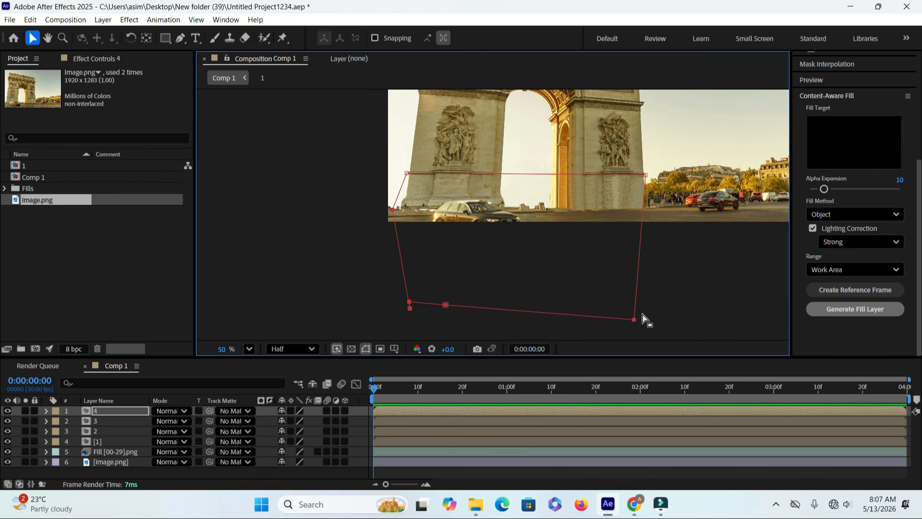
{"action": "left_click_drag", "start_coordinate": [634, 318], "coordinate": [624, 276]}
{"action": "left_click", "coordinate": [660, 245]}
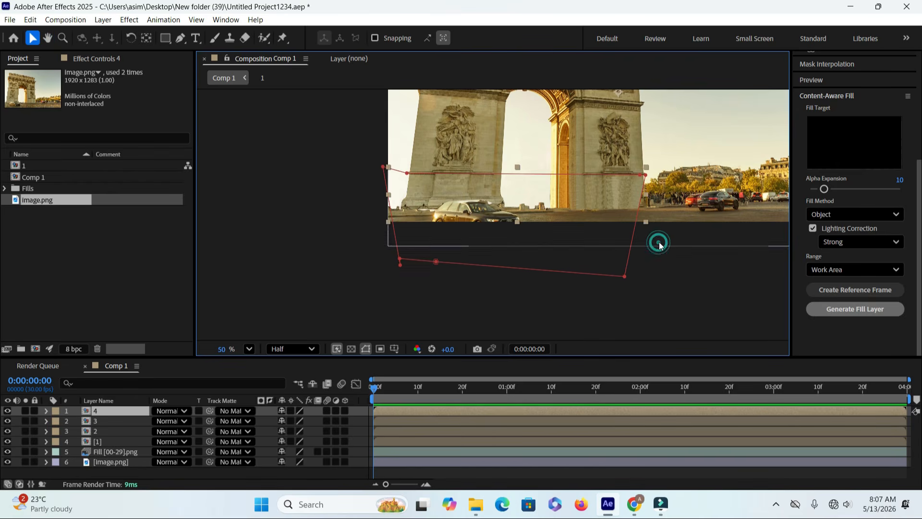
{"action": "left_click", "coordinate": [625, 276]}
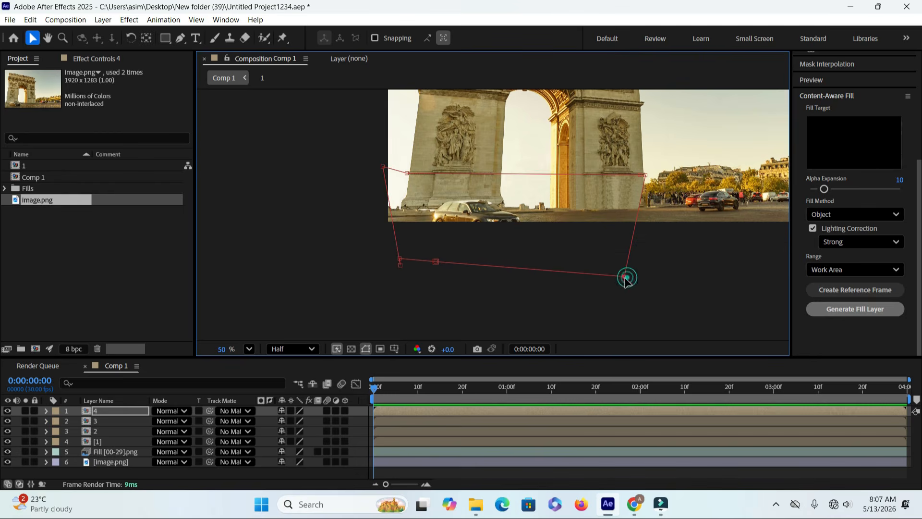
{"action": "left_click_drag", "start_coordinate": [625, 276], "coordinate": [648, 217]}
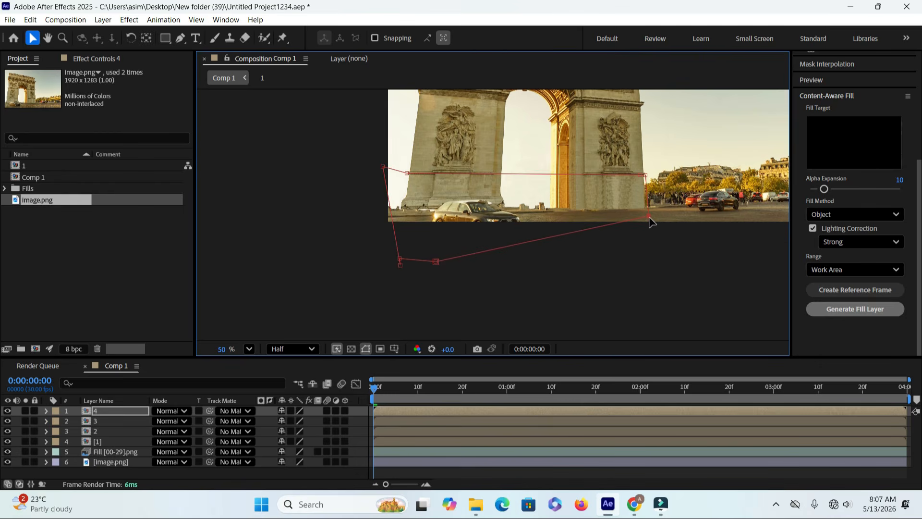
- Pull the lower-left points of layer 4's mask up to the image's lower edge and its side point in to the left pillar
{"action": "left_click_drag", "start_coordinate": [436, 262], "coordinate": [428, 224]}
{"action": "left_click_drag", "start_coordinate": [399, 265], "coordinate": [395, 220]}
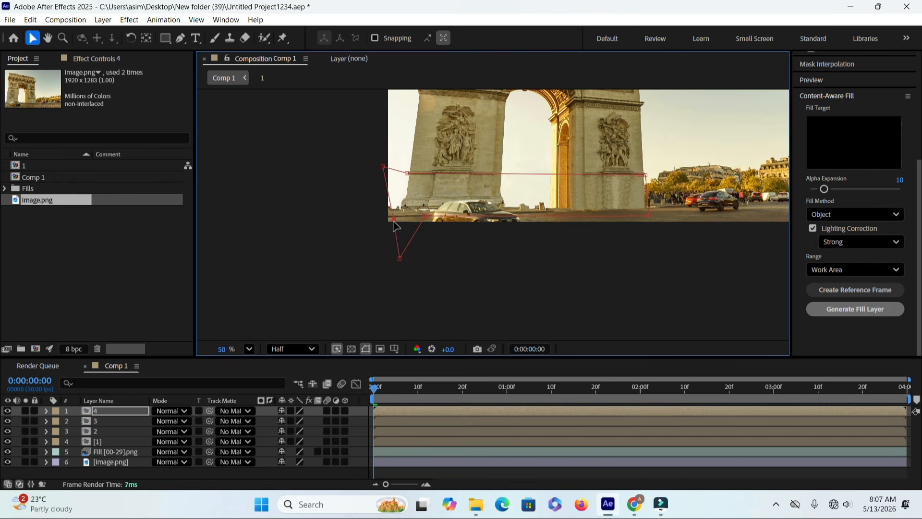
{"action": "left_click_drag", "start_coordinate": [401, 260], "coordinate": [404, 224]}
{"action": "left_click_drag", "start_coordinate": [384, 167], "coordinate": [403, 191]}
- Refine the left-side points of layer 4's mask so they closely follow the flared base of the left pillar
{"action": "scroll", "coordinate": [494, 194], "scroll_direction": "up", "scroll_amount": 5}
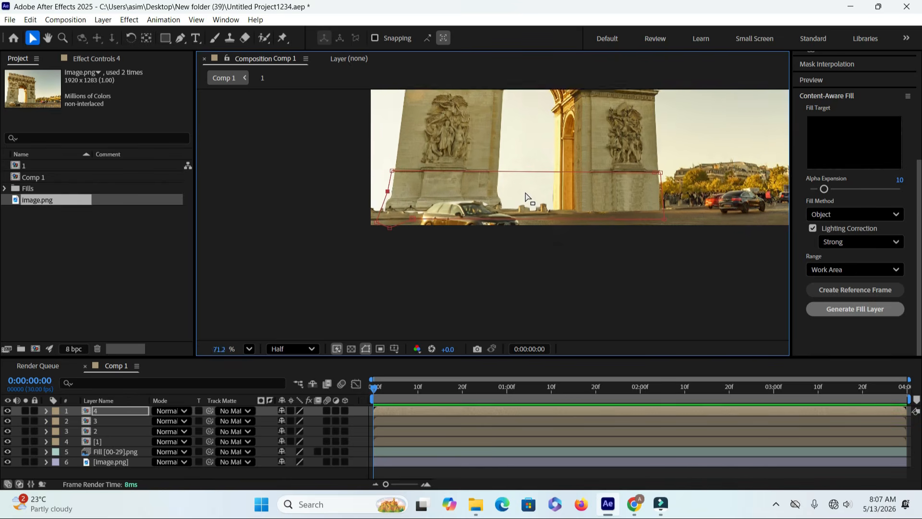
{"action": "left_click_drag", "start_coordinate": [219, 191], "coordinate": [223, 193]}
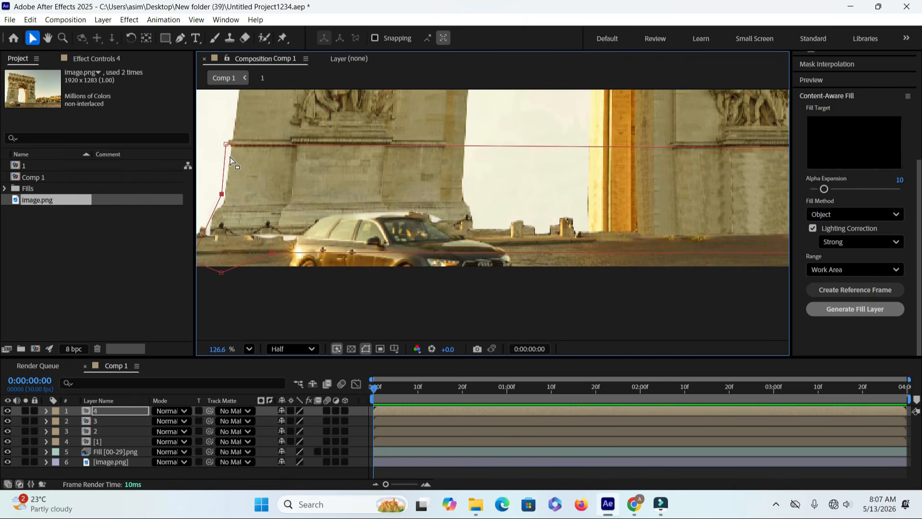
{"action": "left_click_drag", "start_coordinate": [227, 143], "coordinate": [227, 144]}
{"action": "left_click_drag", "start_coordinate": [223, 195], "coordinate": [222, 202]}
{"action": "left_click_drag", "start_coordinate": [233, 274], "coordinate": [241, 219]}
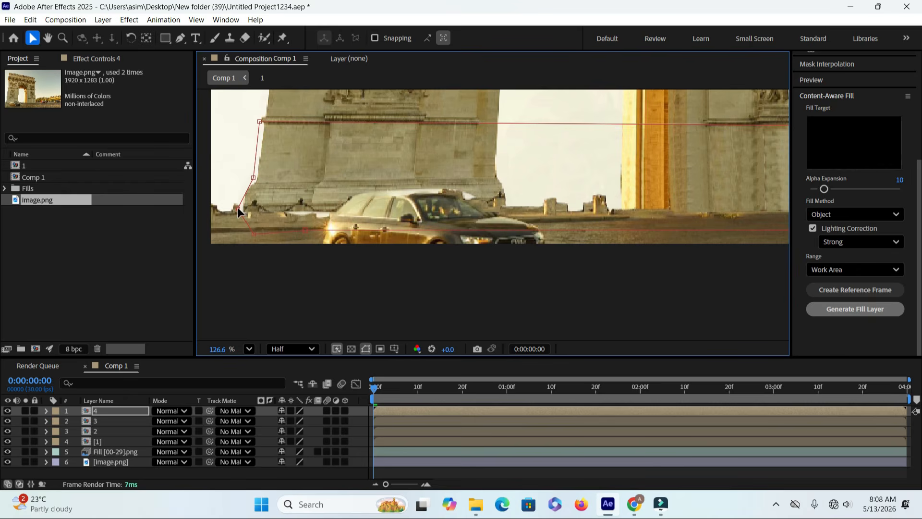
{"action": "left_click_drag", "start_coordinate": [254, 234], "coordinate": [299, 217]}
- Adjust layer 4's lower-right mask point at the right pillar's base, fit the composition in view and deselect the layer
{"action": "left_click_drag", "start_coordinate": [646, 199], "coordinate": [404, 206]}
{"action": "left_click_drag", "start_coordinate": [639, 236], "coordinate": [632, 221]}
{"action": "key", "text": "space"}
{"action": "left_click_drag", "start_coordinate": [466, 235], "coordinate": [622, 251]}
{"action": "scroll", "coordinate": [474, 226], "scroll_direction": "down", "scroll_amount": 1}
{"action": "left_click", "coordinate": [249, 349]}
{"action": "left_click", "coordinate": [276, 125]}
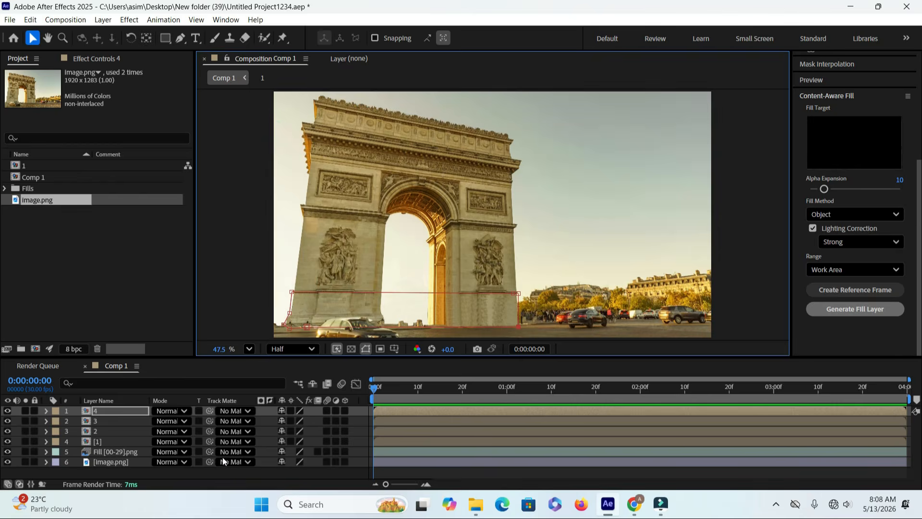
{"action": "left_click", "coordinate": [209, 472]}
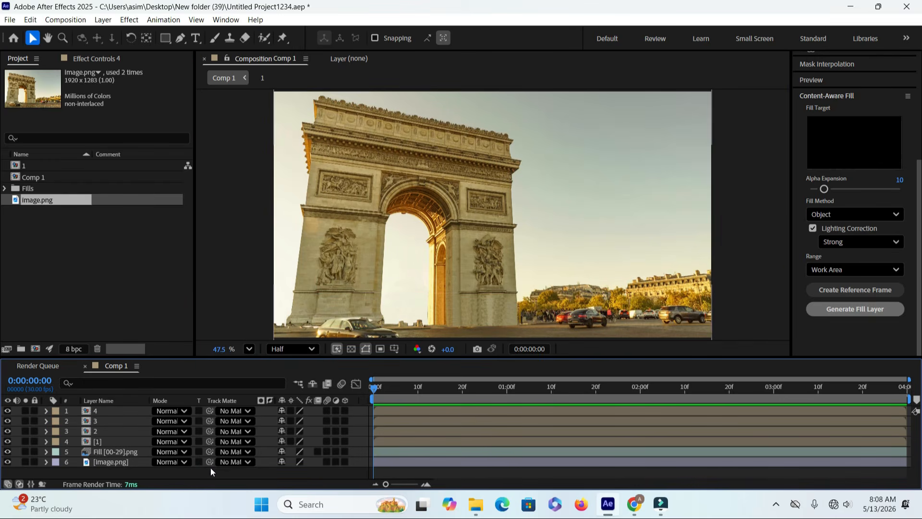
- Nudge the upper edge of layer 4's mask against the base line below the pillar sculptures
{"action": "scroll", "coordinate": [476, 273], "scroll_direction": "up", "scroll_amount": 5}
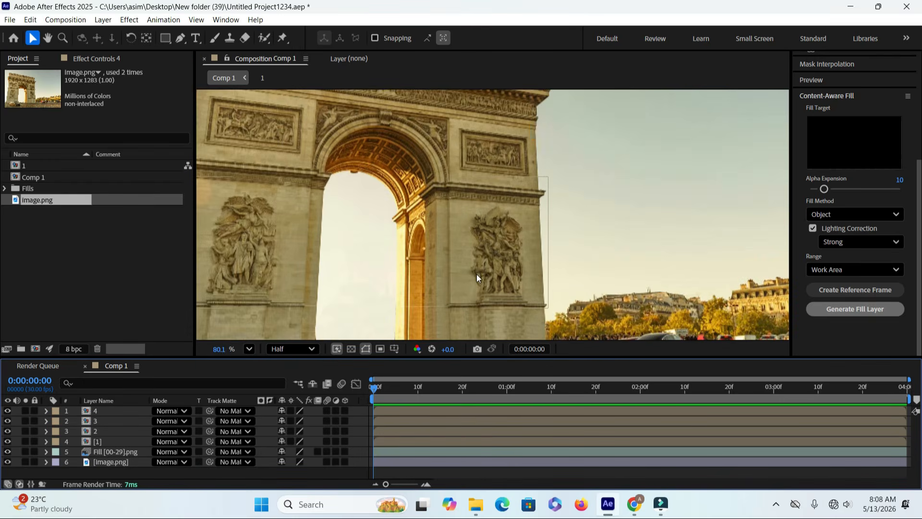
{"action": "left_click_drag", "start_coordinate": [435, 282], "coordinate": [521, 209]}
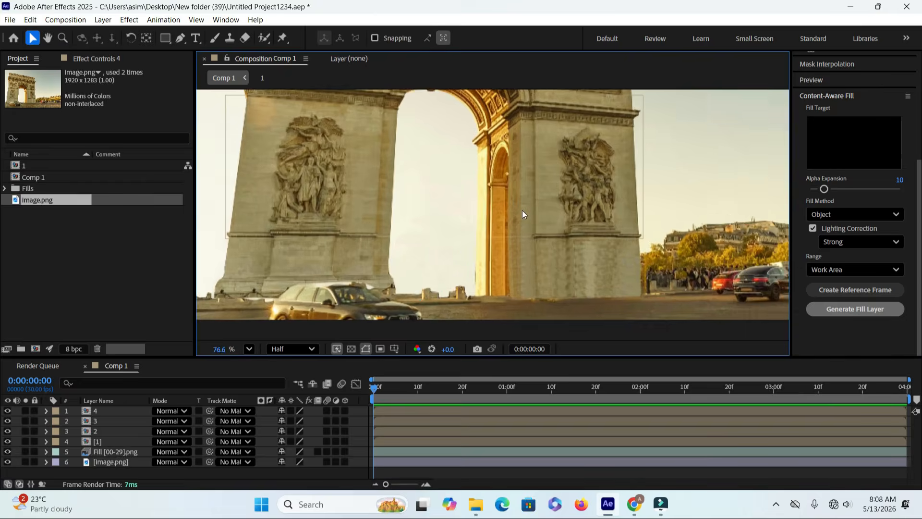
{"action": "scroll", "coordinate": [521, 210], "scroll_direction": "down", "scroll_amount": 3}
{"action": "scroll", "coordinate": [512, 214], "scroll_direction": "up", "scroll_amount": 7}
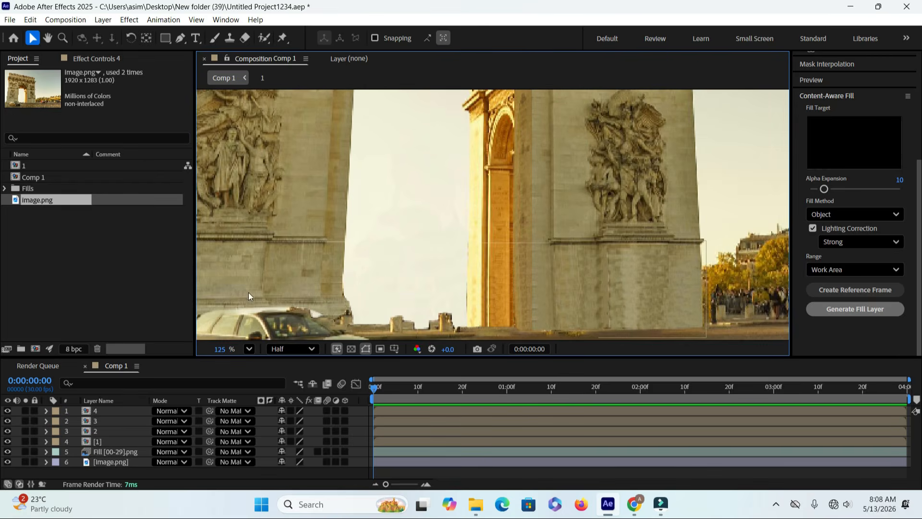
{"action": "left_click", "coordinate": [104, 409]}
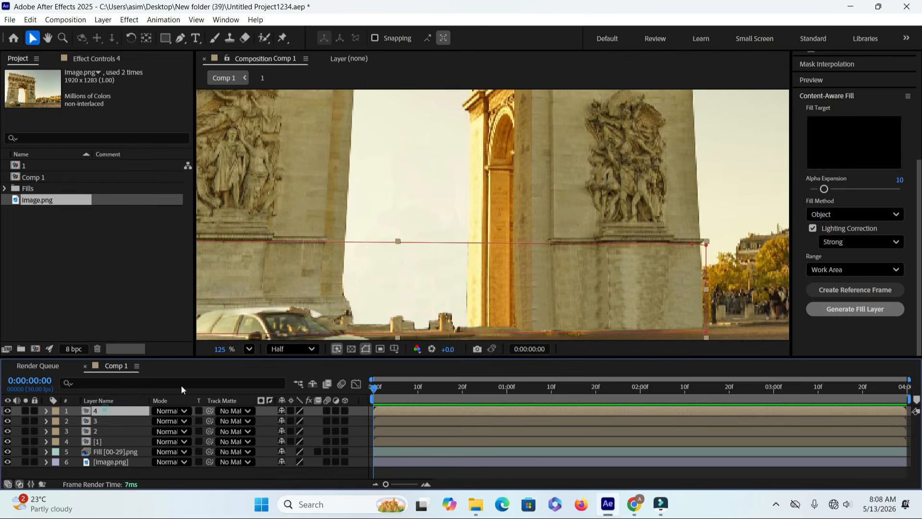
{"action": "left_click", "coordinate": [398, 241]}
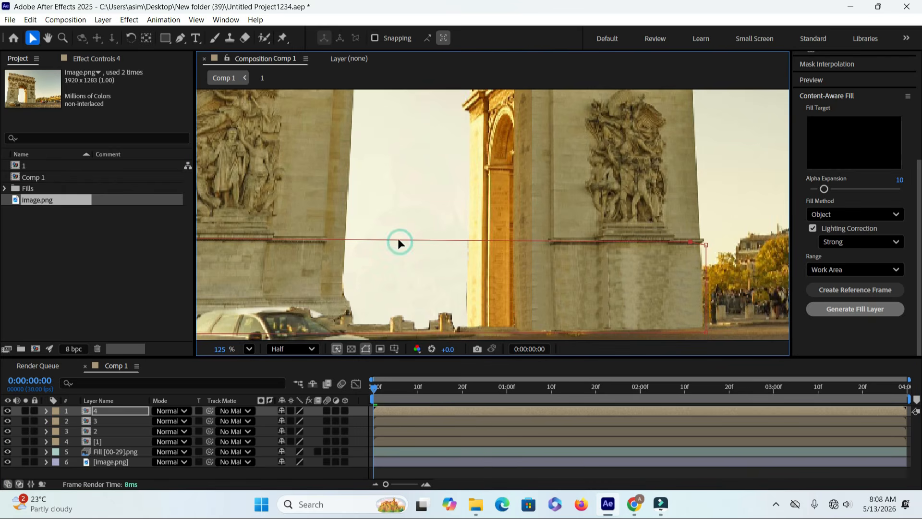
{"action": "left_click", "coordinate": [169, 470]}
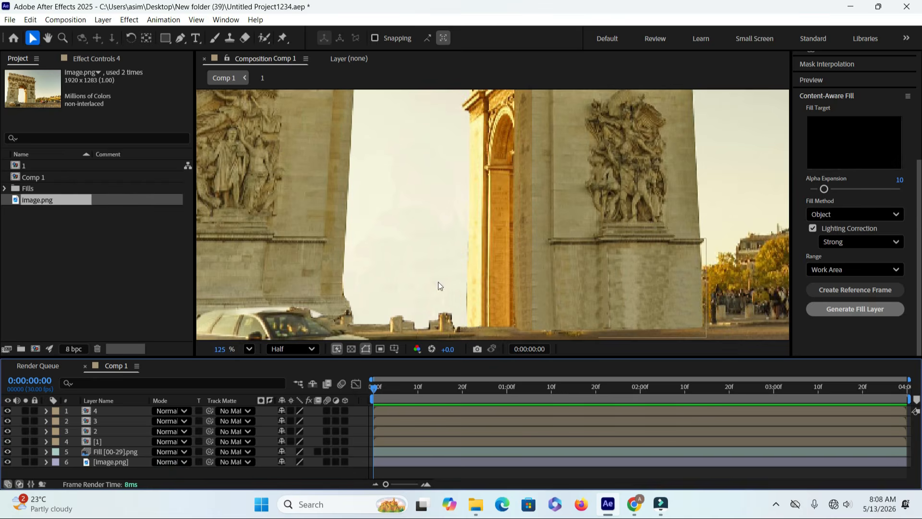
- Inspect the seam between layers 3 and 4 on the pillars up close, and return to the fitted full view
{"action": "key", "text": "h"}
{"action": "left_click_drag", "start_coordinate": [395, 261], "coordinate": [538, 249]}
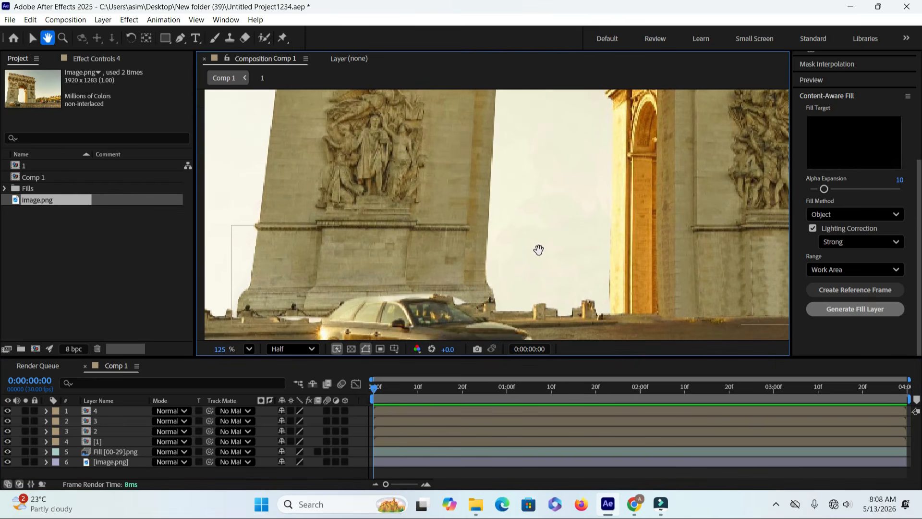
{"action": "key", "text": "v"}
{"action": "left_click", "coordinate": [112, 412]}
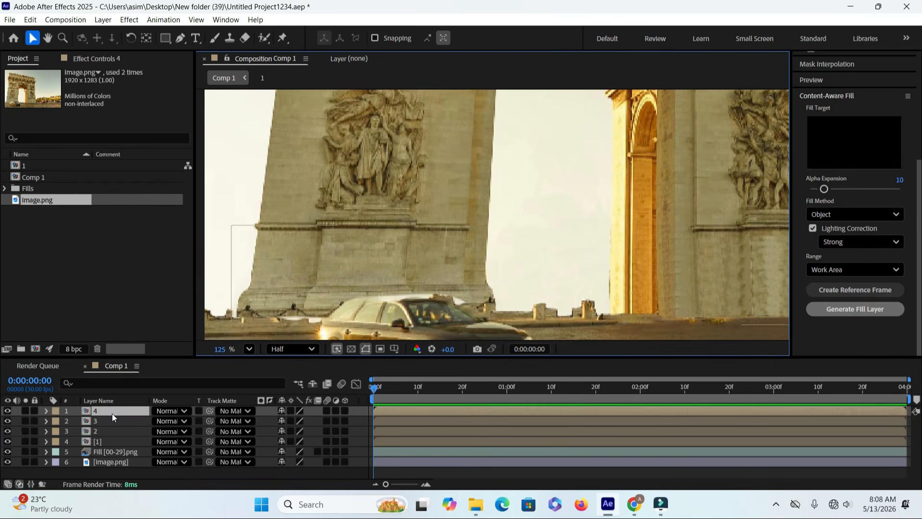
{"action": "left_click", "coordinate": [122, 471]}
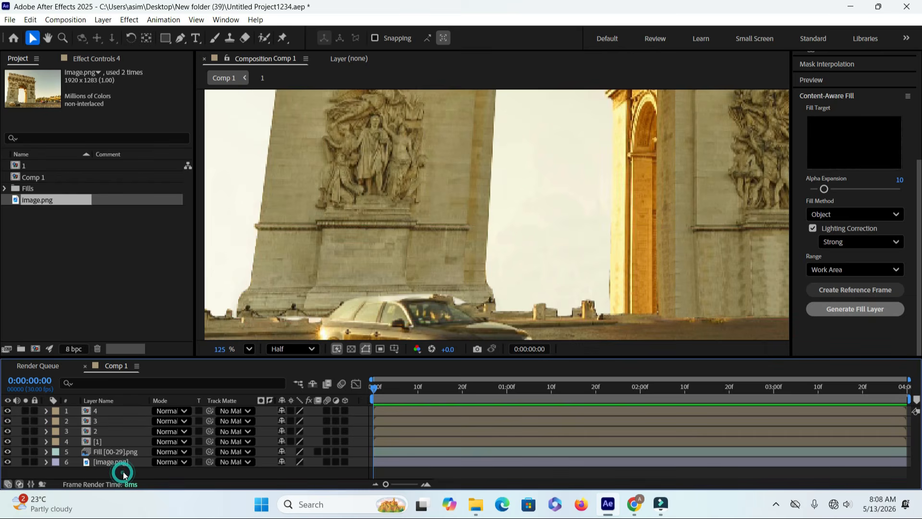
{"action": "scroll", "coordinate": [533, 236], "scroll_direction": "up", "scroll_amount": 4}
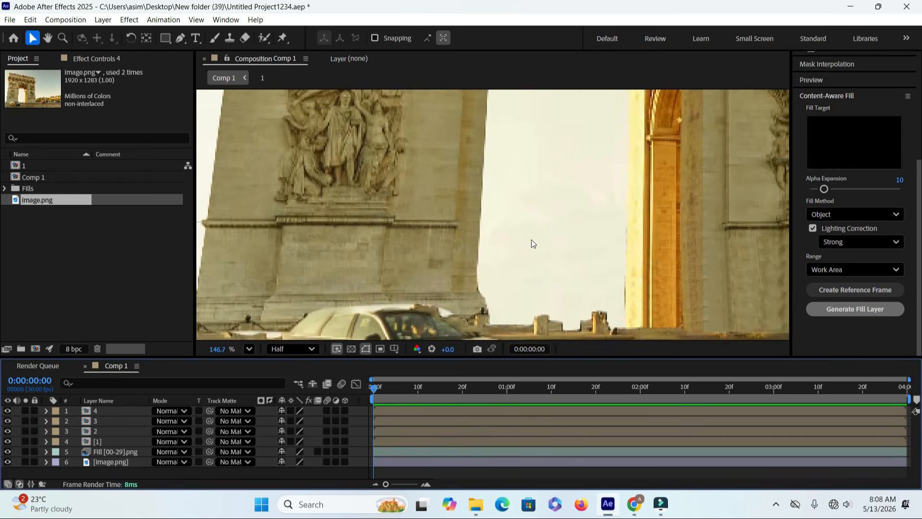
{"action": "scroll", "coordinate": [531, 239], "scroll_direction": "down", "scroll_amount": 6}
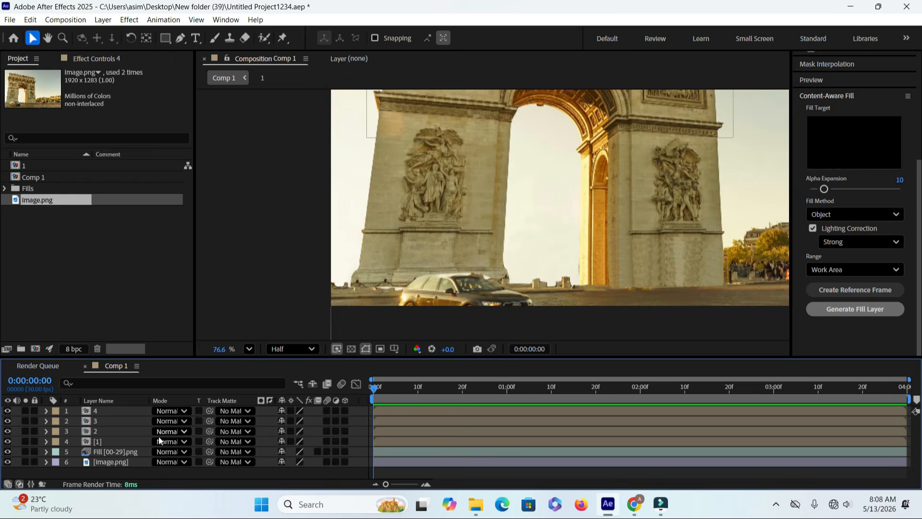
{"action": "left_click", "coordinate": [249, 350]}
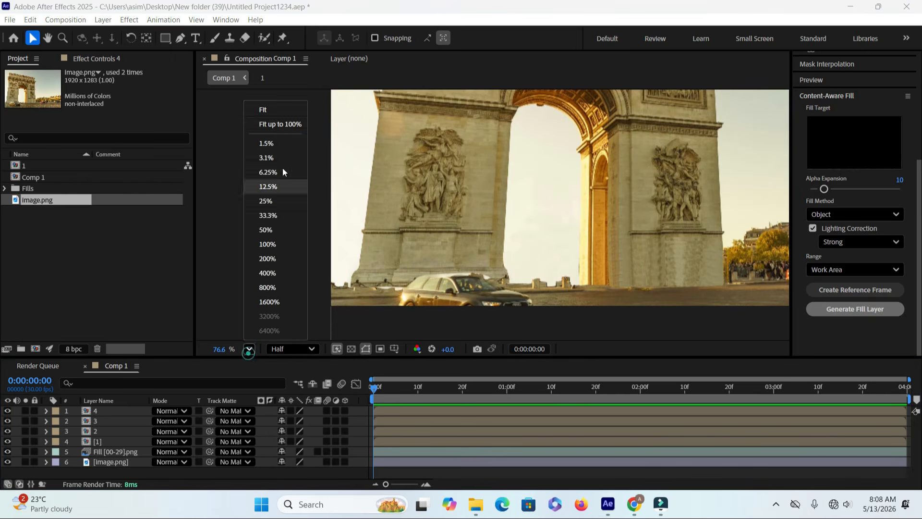
{"action": "left_click", "coordinate": [282, 126]}
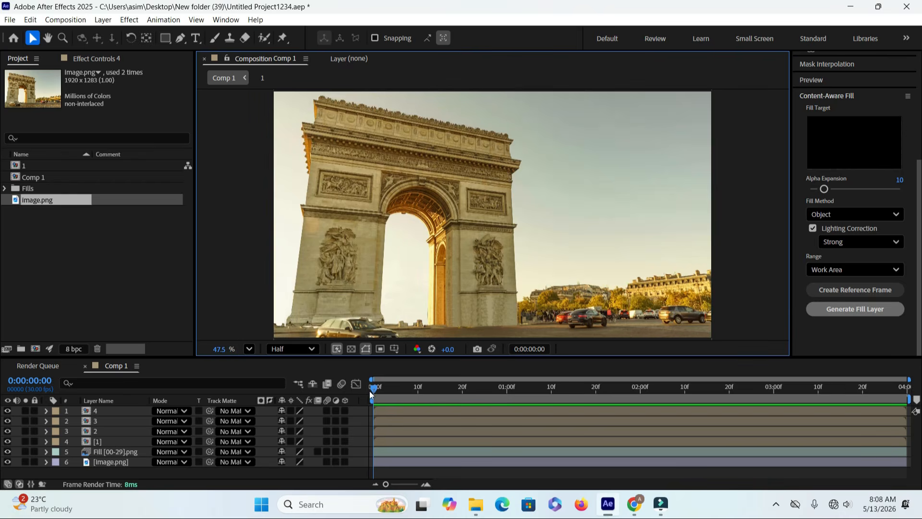
- Add Position keyframes to layers 4, 3, 2 and 1 at 0:00:02:00 and enlarge the timeline area to show them
{"action": "left_click_drag", "start_coordinate": [373, 390], "coordinate": [642, 415]}
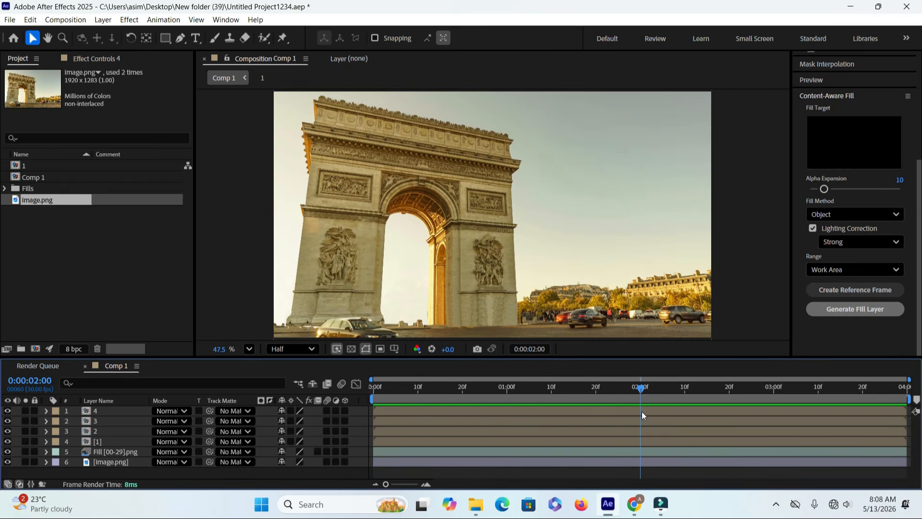
{"action": "left_click", "coordinate": [103, 410]}
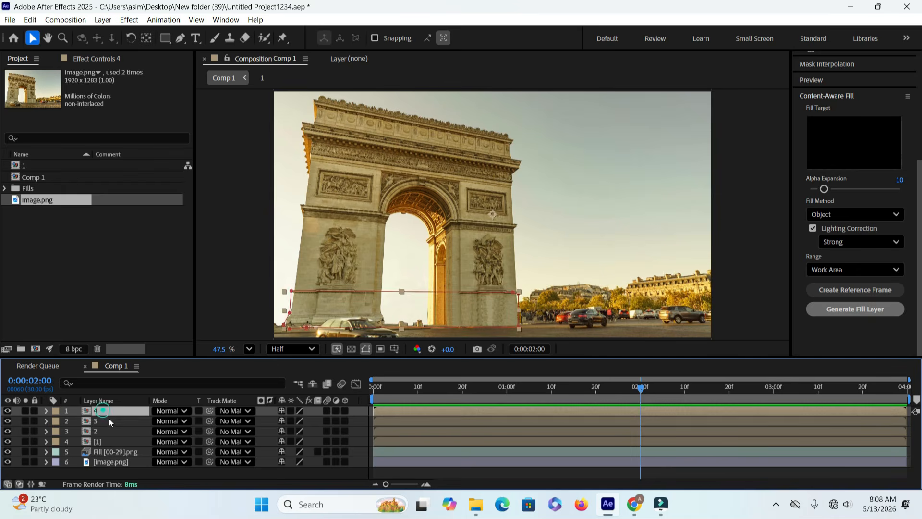
{"action": "left_click", "coordinate": [108, 421], "text": "ctrl"}
{"action": "left_click", "coordinate": [110, 431], "text": "ctrl"}
{"action": "left_click", "coordinate": [110, 440], "text": "ctrl"}
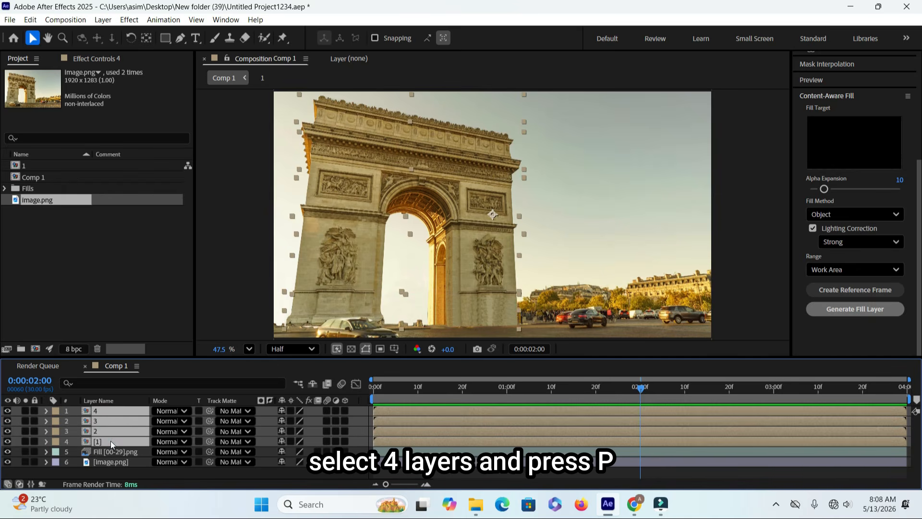
{"action": "key", "text": "p"}
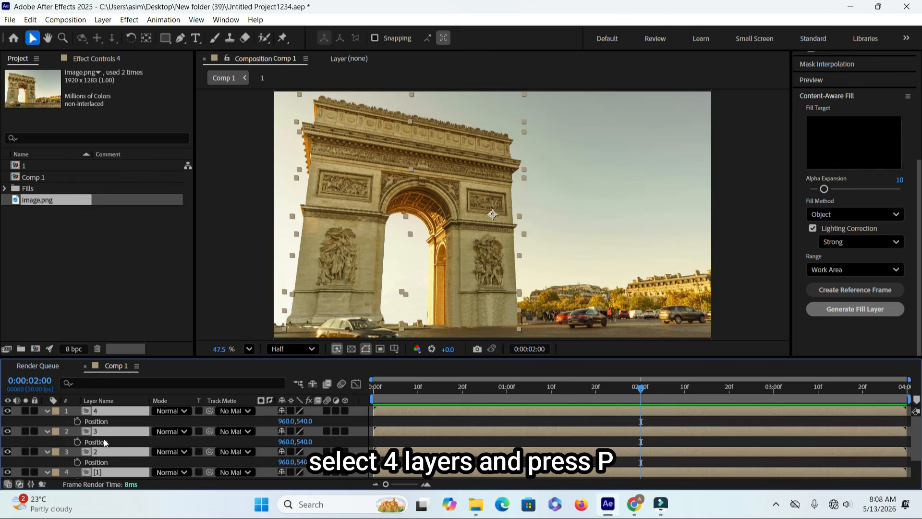
{"action": "left_click", "coordinate": [77, 421]}
{"action": "left_click_drag", "start_coordinate": [697, 357], "coordinate": [694, 323]}
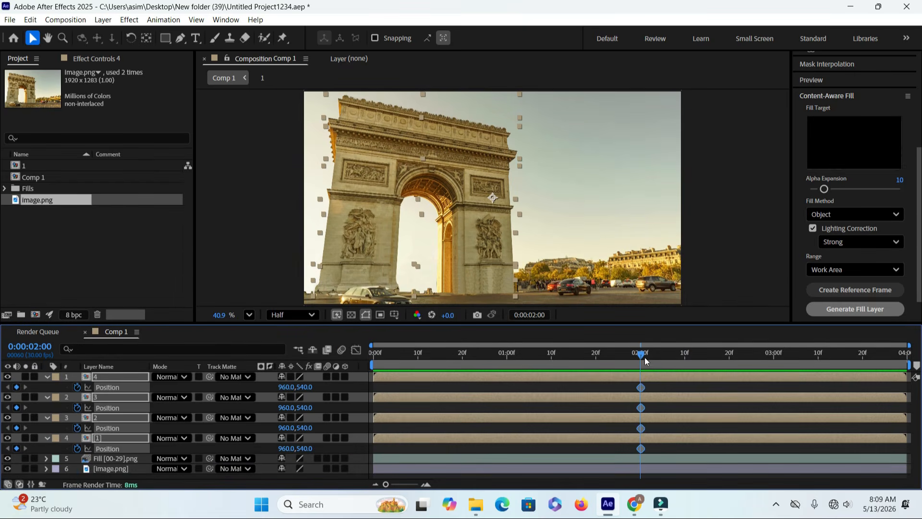
- Set layer 4's vertical Position to -540 at 0:00:00:00 so the arch's bottom section starts above the frame
{"action": "left_click_drag", "start_coordinate": [642, 356], "coordinate": [375, 374]}
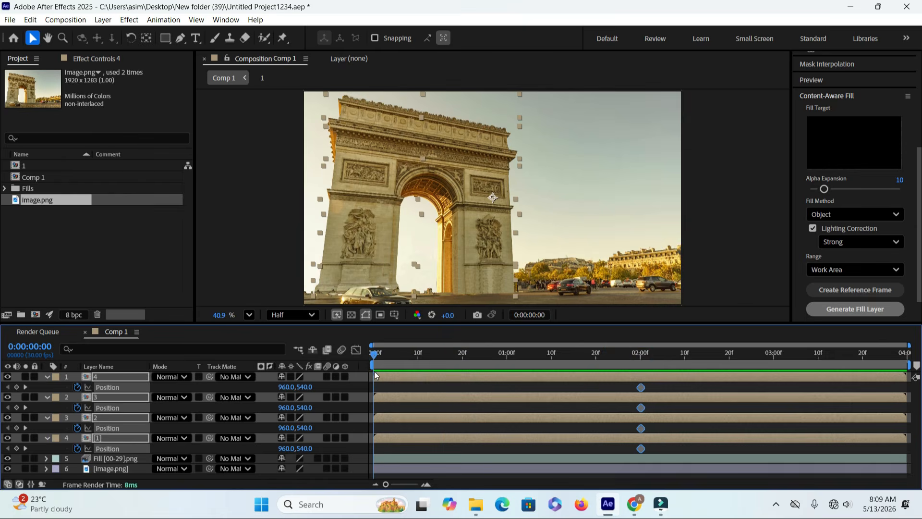
{"action": "left_click", "coordinate": [110, 379]}
{"action": "left_click", "coordinate": [123, 398], "text": "ctrl"}
{"action": "left_click", "coordinate": [124, 398]}
{"action": "left_click", "coordinate": [114, 381]}
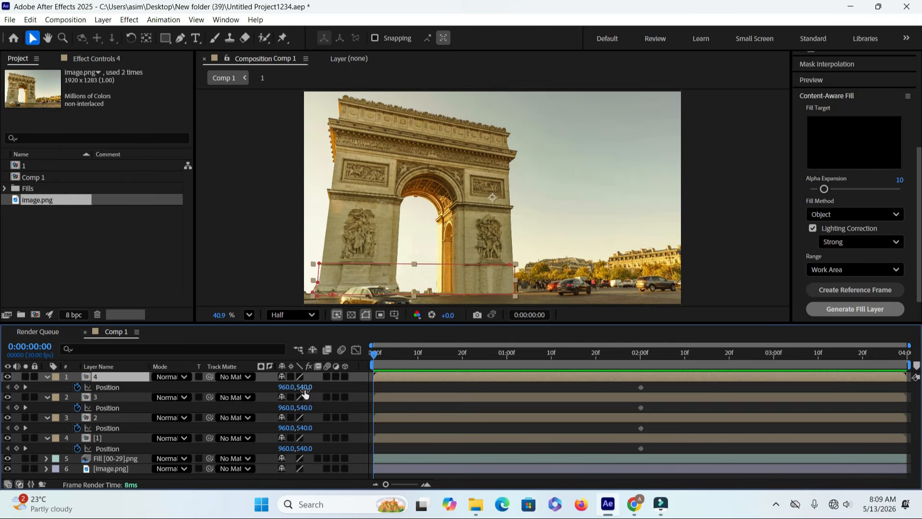
{"action": "left_click_drag", "start_coordinate": [304, 389], "coordinate": [222, 385]}
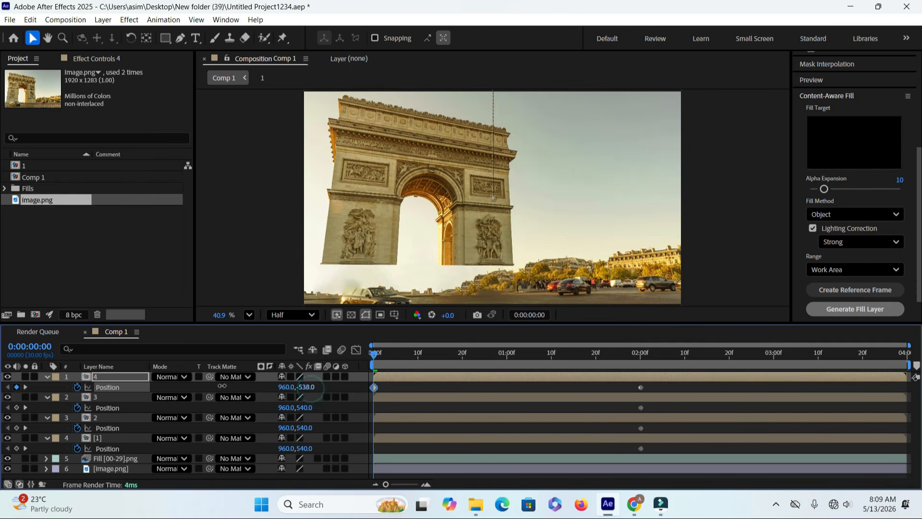
- Set layer 3's vertical Position to -380 at 0:00:00:00 so the sculpture section starts above the frame
{"action": "left_click", "coordinate": [117, 397]}
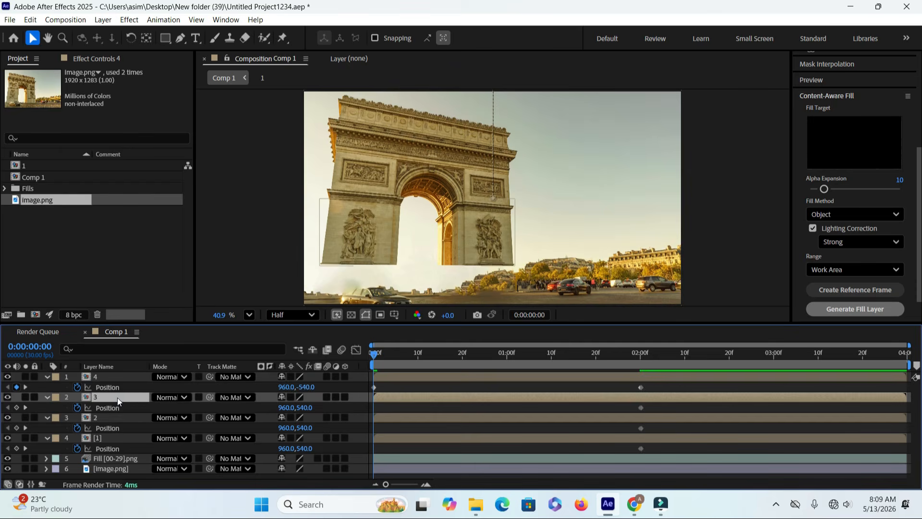
{"action": "left_click", "coordinate": [108, 407]}
{"action": "left_click_drag", "start_coordinate": [304, 407], "coordinate": [117, 431]}
{"action": "left_click_drag", "start_coordinate": [303, 407], "coordinate": [102, 426]}
{"action": "left_click_drag", "start_coordinate": [306, 407], "coordinate": [177, 420]}
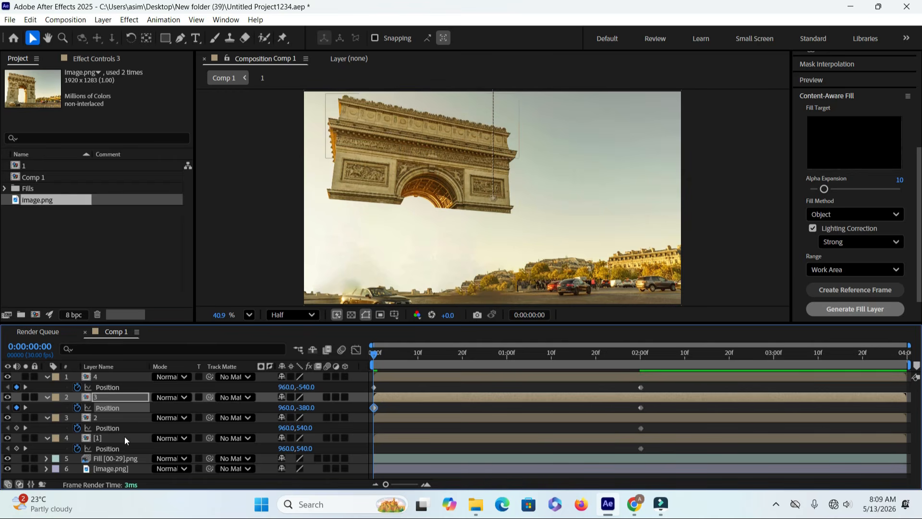
- Set layer 2's vertical Position to -126 at 0:00:00:00 so the arch's middle section starts higher
{"action": "left_click", "coordinate": [112, 418]}
{"action": "left_click_drag", "start_coordinate": [305, 429], "coordinate": [243, 437]}
{"action": "left_click_drag", "start_coordinate": [305, 432], "coordinate": [303, 427]}
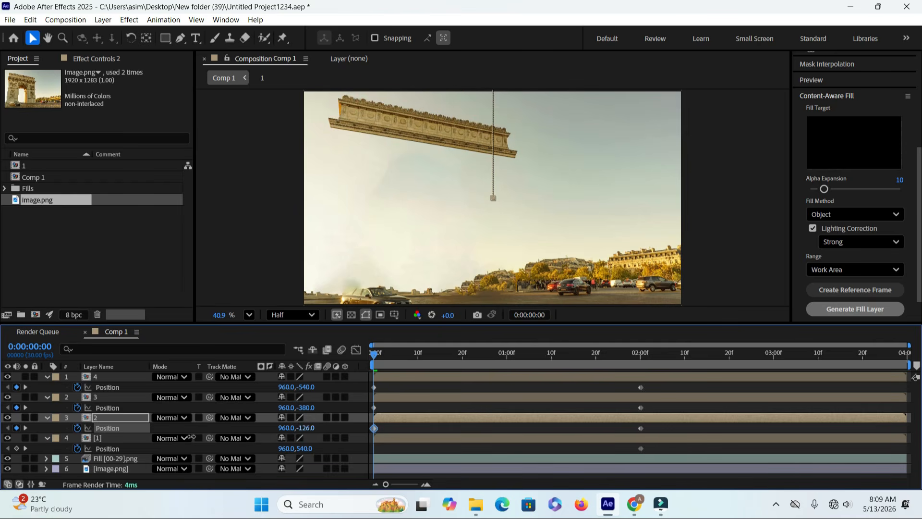
- Set layer 1's vertical Position to 138 at 0:00:00:00 so the arch's top section starts above the frame
{"action": "left_click", "coordinate": [115, 438]}
{"action": "left_click_drag", "start_coordinate": [306, 448], "coordinate": [235, 448]}
{"action": "left_click_drag", "start_coordinate": [292, 449], "coordinate": [201, 445]}
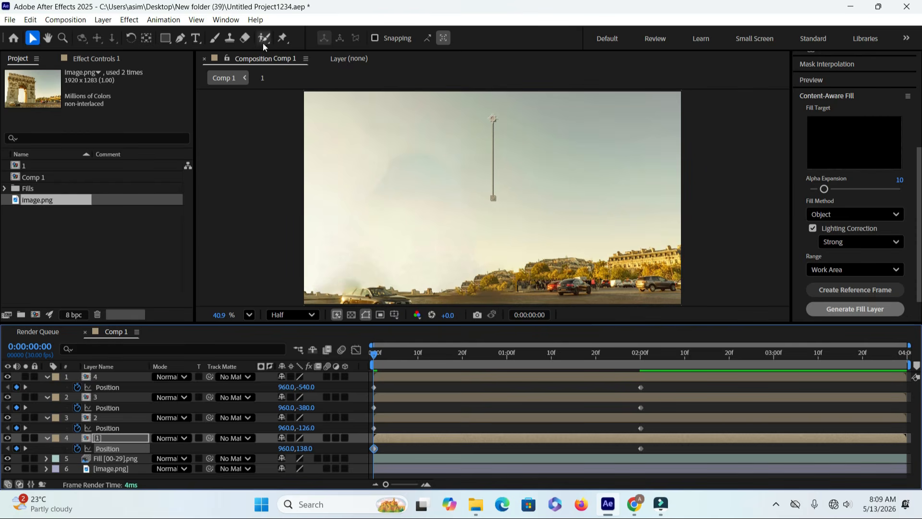
- Bring up the Preview controls, play the drop animation, and return to the first frame
{"action": "left_click", "coordinate": [229, 22]}
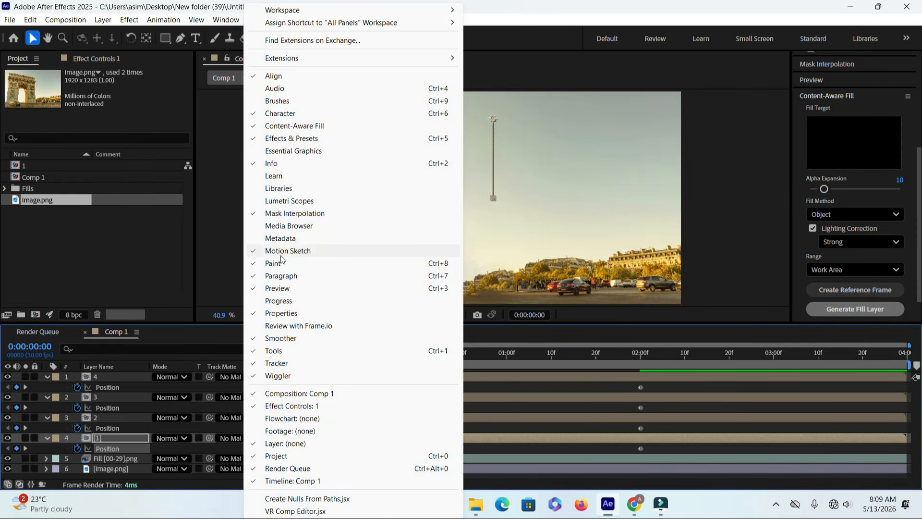
{"action": "left_click", "coordinate": [283, 290]}
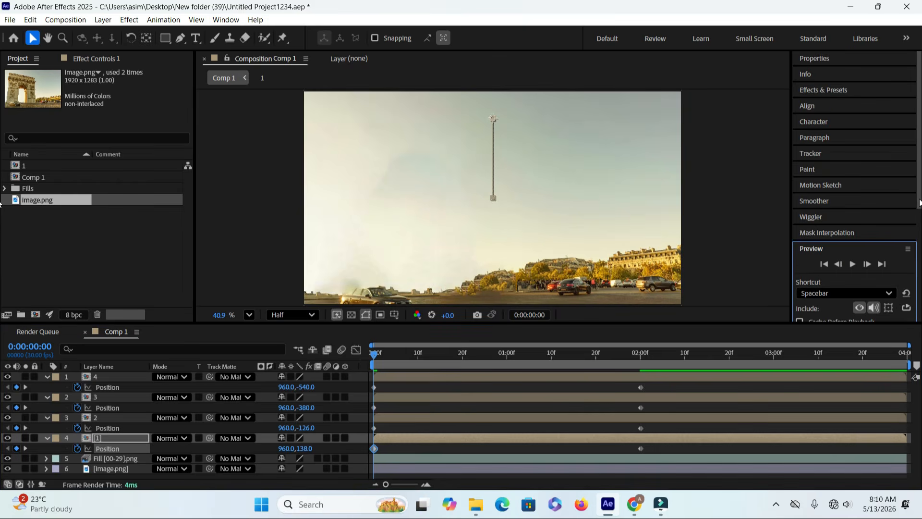
{"action": "scroll", "coordinate": [919, 202], "scroll_direction": "down", "scroll_amount": 1}
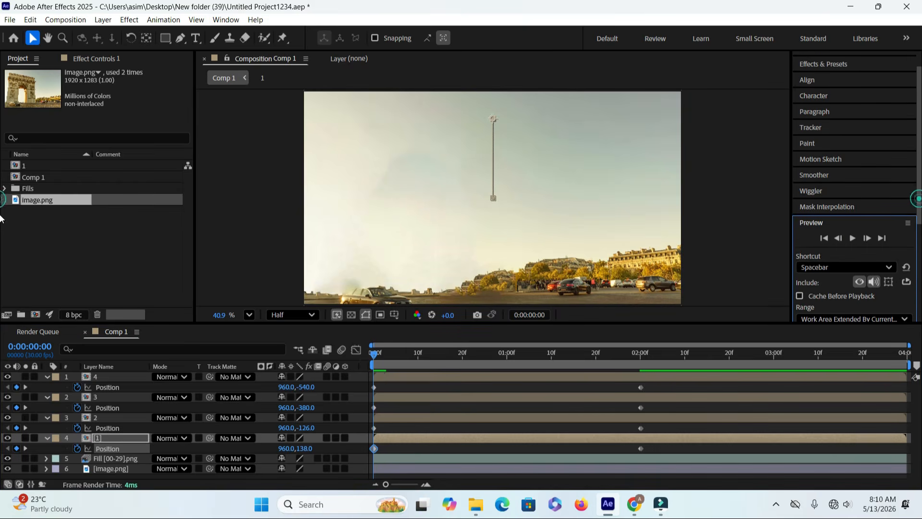
{"action": "left_click", "coordinate": [853, 238]}
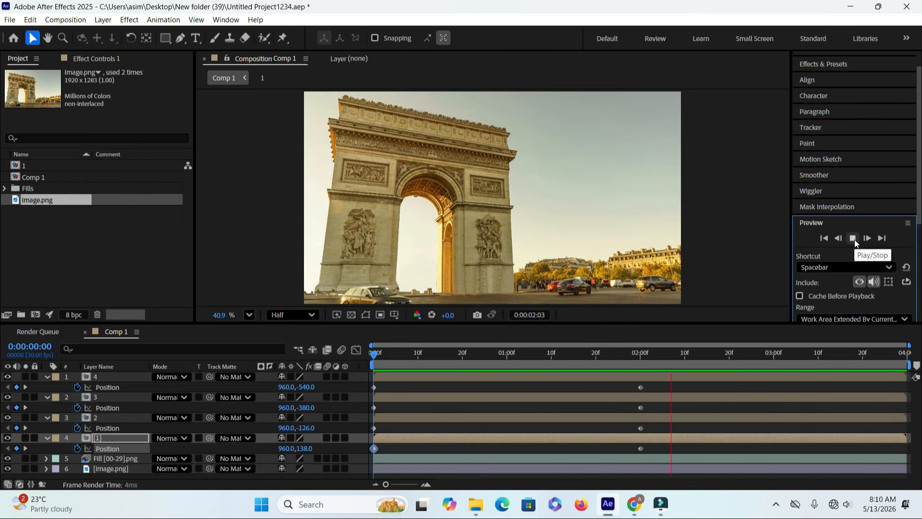
{"action": "left_click", "coordinate": [853, 238]}
{"action": "left_click", "coordinate": [823, 238]}
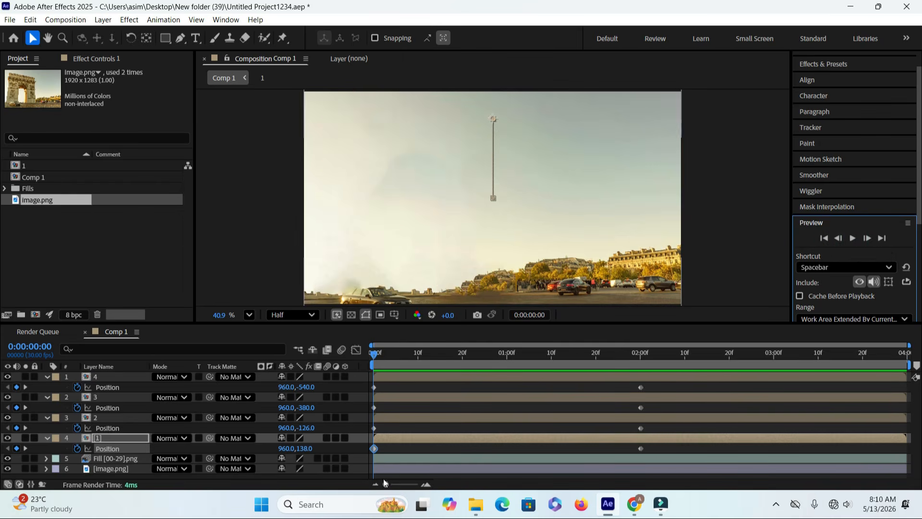
- Collapse the properties of layers 4, 3, 2 and 1 and clear the layer selection
{"action": "mouse_move", "coordinate": [387, 485]}
{"action": "left_mouse_down"}
{"action": "mouse_move", "coordinate": [392, 490]}
{"action": "mouse_move", "coordinate": [377, 485]}
{"action": "left_mouse_up"}
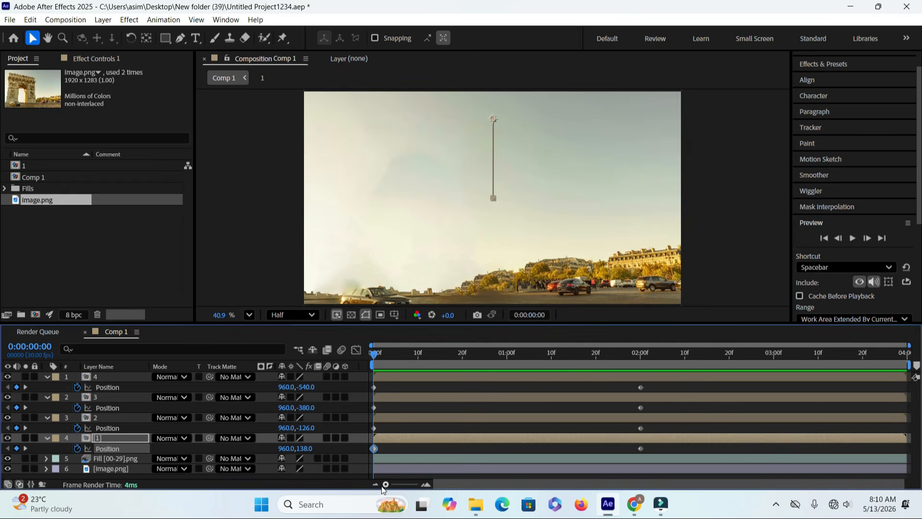
{"action": "left_click", "coordinate": [47, 377]}
{"action": "left_click", "coordinate": [47, 386]}
{"action": "left_click", "coordinate": [47, 396]}
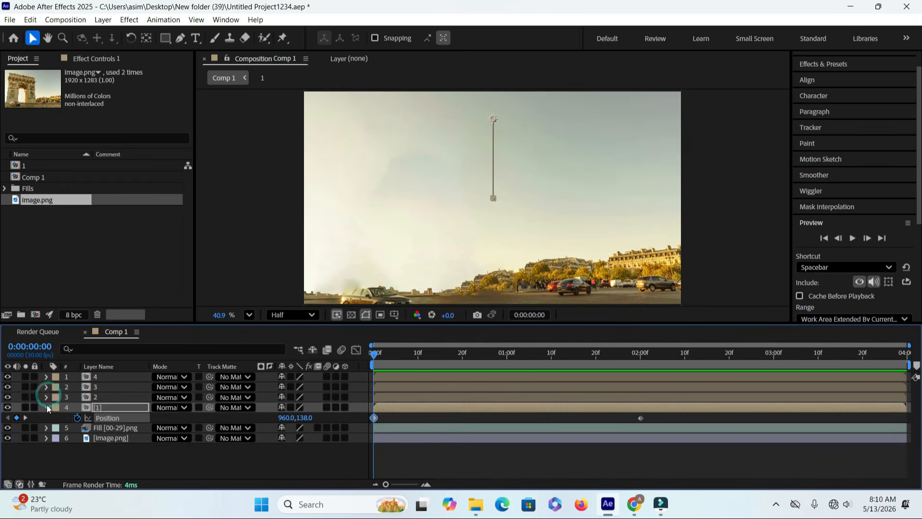
{"action": "left_click", "coordinate": [46, 407]}
{"action": "left_click", "coordinate": [76, 445]}
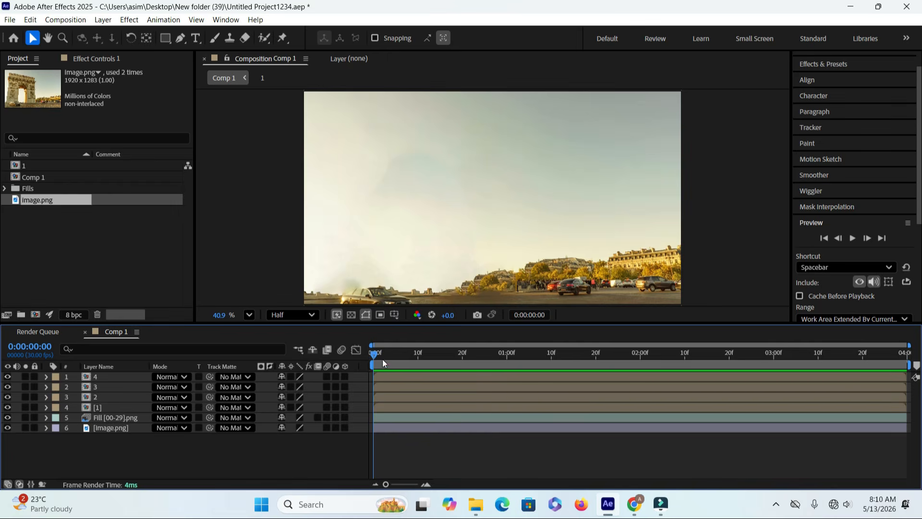
- Reveal the Position properties of layers 1 to 4 and set the current time to 0:00:01:00
{"action": "left_click_drag", "start_coordinate": [382, 358], "coordinate": [413, 360]}
{"action": "left_click", "coordinate": [117, 407]}
{"action": "left_click_drag", "start_coordinate": [117, 407], "coordinate": [116, 376]}
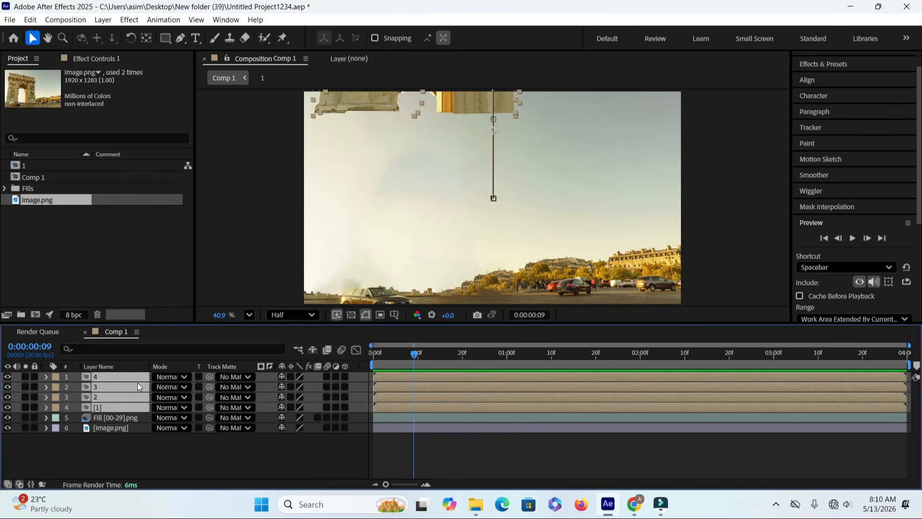
{"action": "key", "text": "p"}
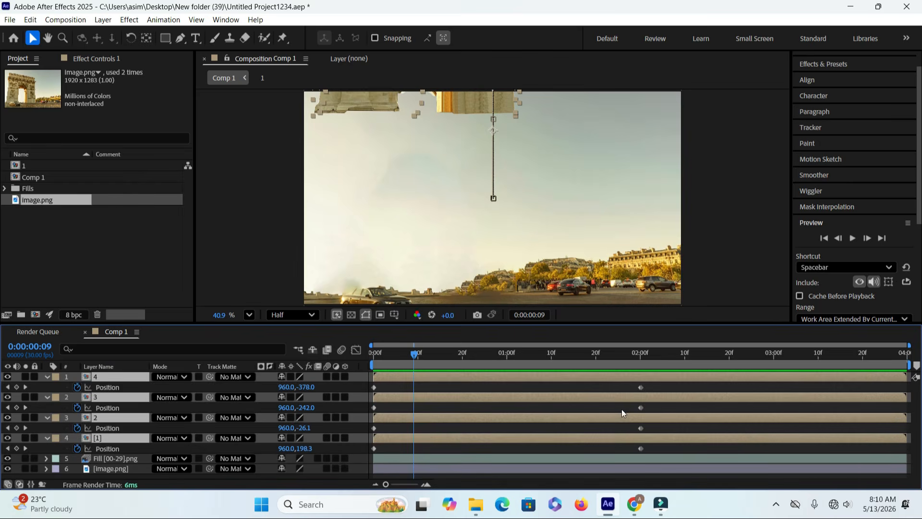
{"action": "left_click_drag", "start_coordinate": [416, 356], "coordinate": [507, 372]}
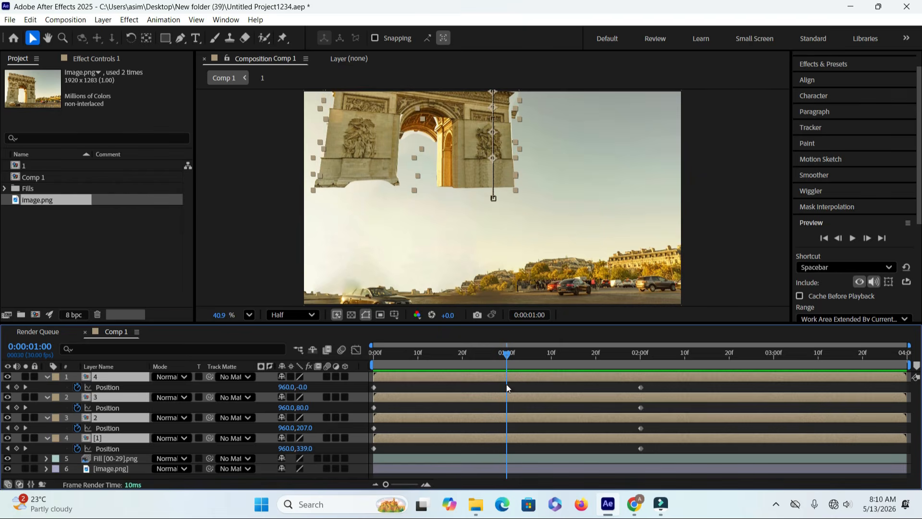
- Set layer 4's vertical Position to 274 at 0:00:01:00 so the bottom section drops ahead of the others
{"action": "left_click", "coordinate": [119, 442]}
{"action": "left_click", "coordinate": [111, 376]}
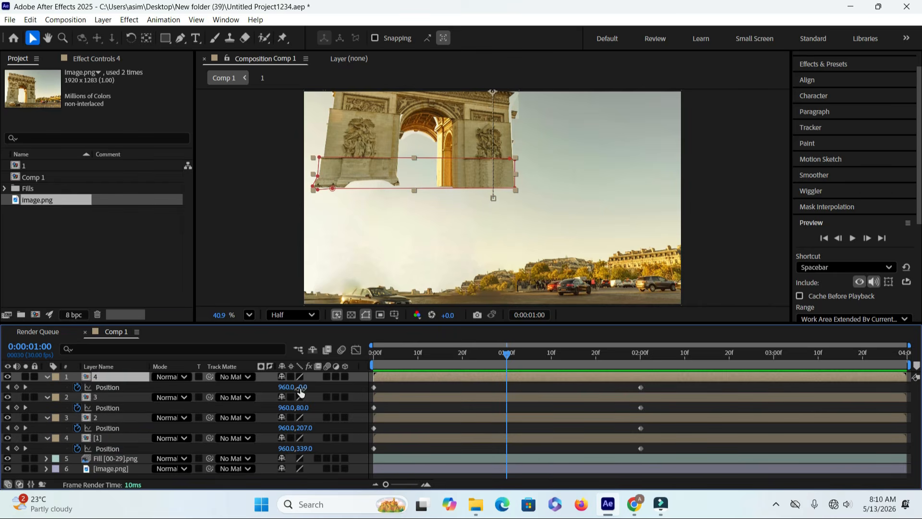
{"action": "left_click_drag", "start_coordinate": [302, 387], "coordinate": [445, 409]}
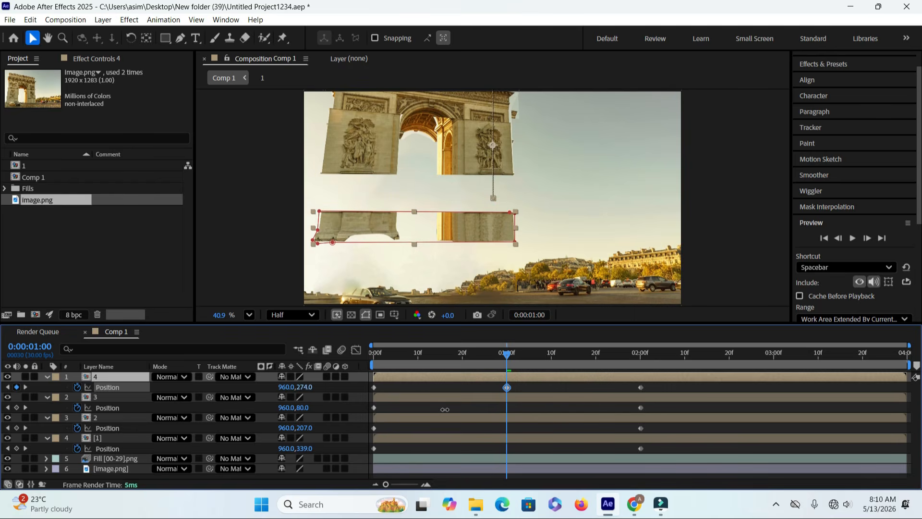
- Set the vertical Position of layer 3 to 230 and of layer 2 to 204 at 0:00:01:00
{"action": "left_click", "coordinate": [120, 398]}
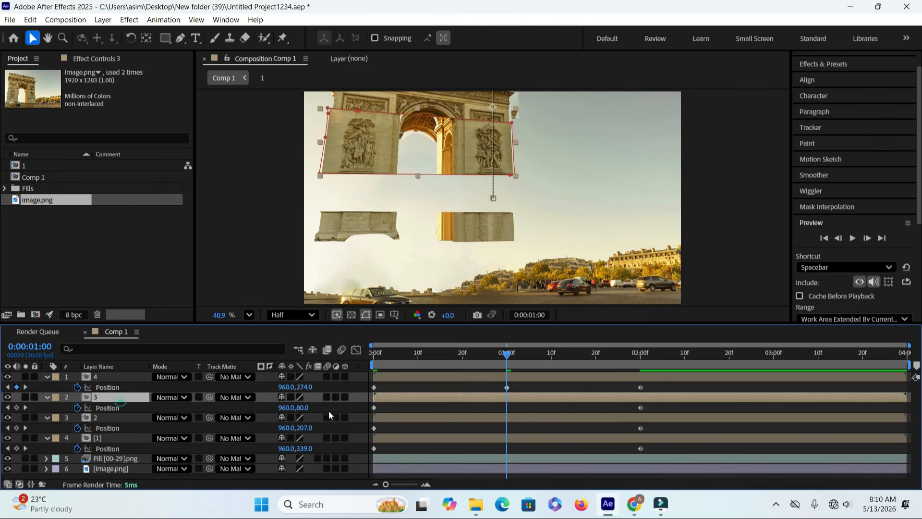
{"action": "left_click_drag", "start_coordinate": [305, 409], "coordinate": [387, 414]}
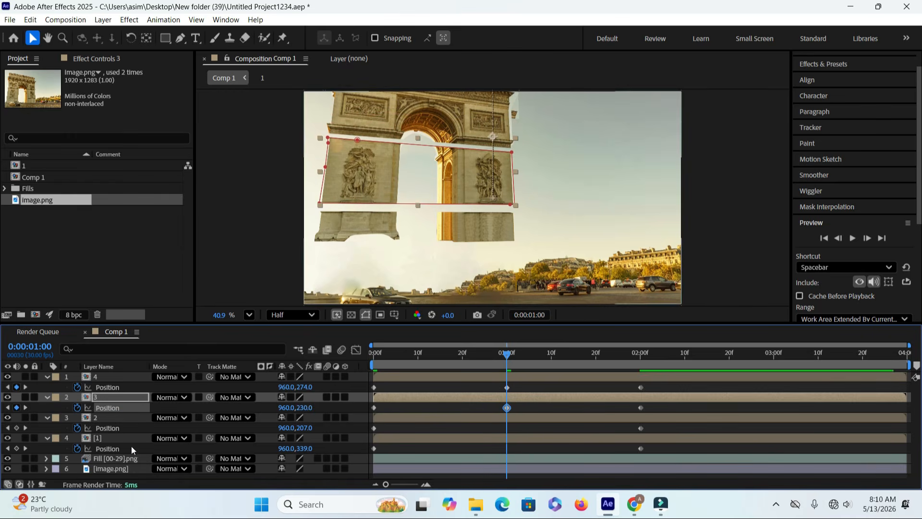
{"action": "left_click", "coordinate": [124, 418]}
{"action": "left_click_drag", "start_coordinate": [307, 430], "coordinate": [301, 429]}
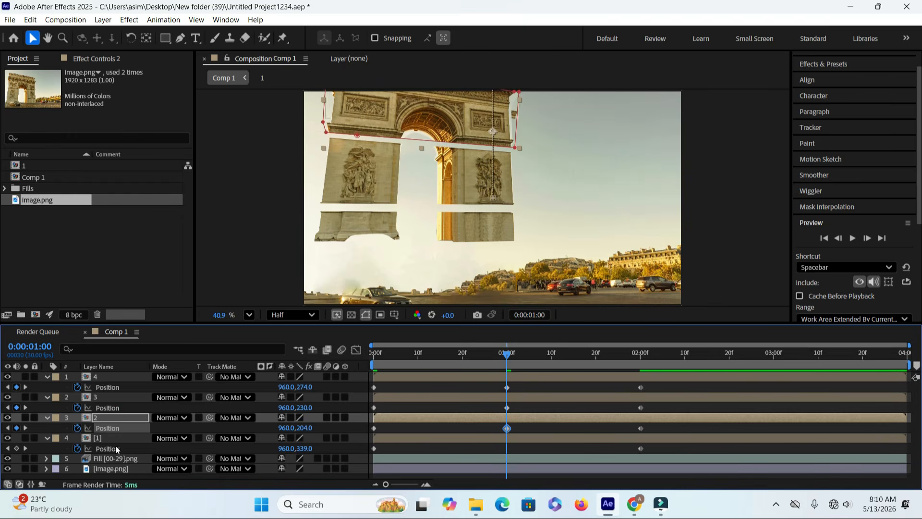
- Play the animation from the first frame to check the staggered drop of layers 4, 3 and 2
{"action": "left_click", "coordinate": [823, 237]}
{"action": "left_click", "coordinate": [853, 238]}
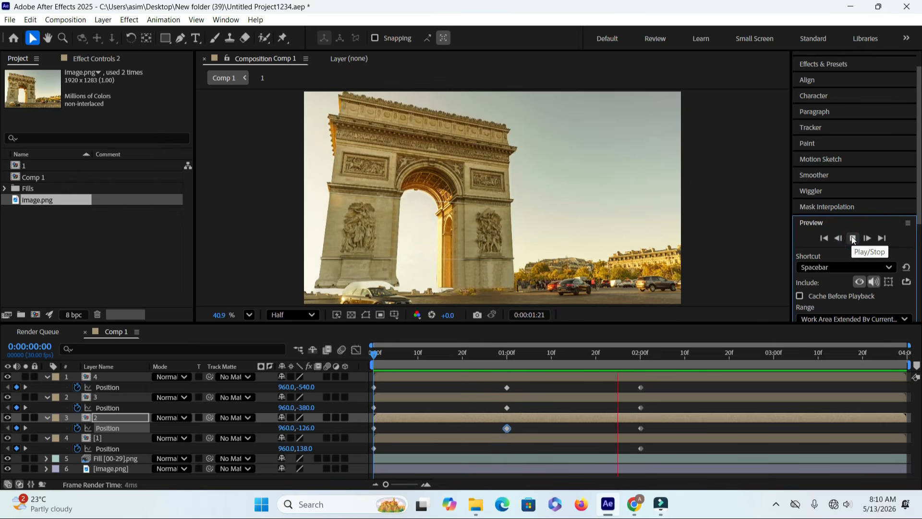
{"action": "left_click", "coordinate": [853, 238]}
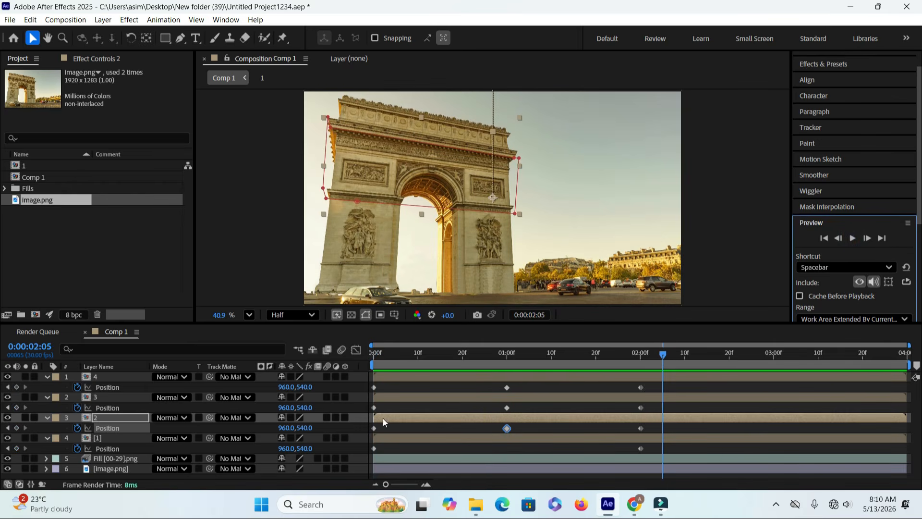
- Return to the keyframes at 0:00:01:00 and set layer 1's vertical Position to 147
{"action": "left_click", "coordinate": [7, 407]}
{"action": "left_click", "coordinate": [7, 407]}
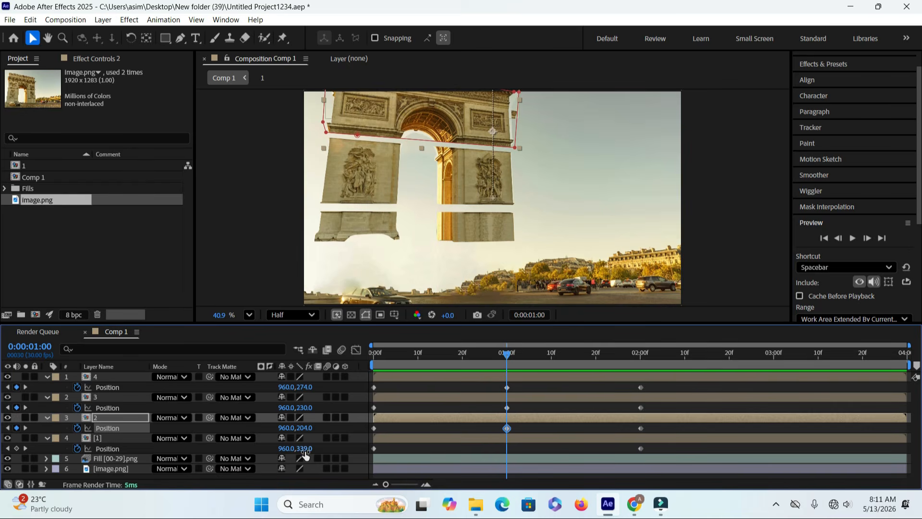
{"action": "left_click_drag", "start_coordinate": [304, 448], "coordinate": [197, 443]}
- Play the animation and scrub back to about 0:00:01:05 to check the gaps between the sections
{"action": "left_click", "coordinate": [851, 238]}
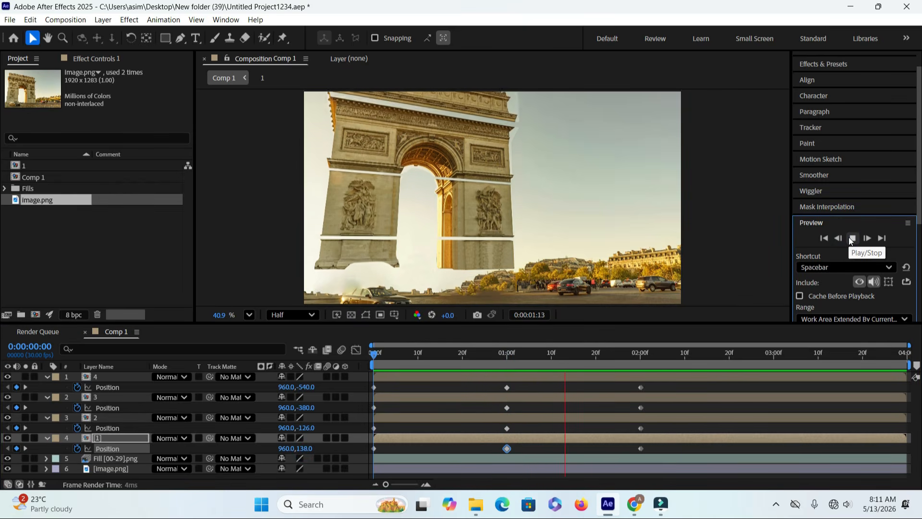
{"action": "key", "text": "space"}
{"action": "left_click_drag", "start_coordinate": [664, 356], "coordinate": [529, 365]}
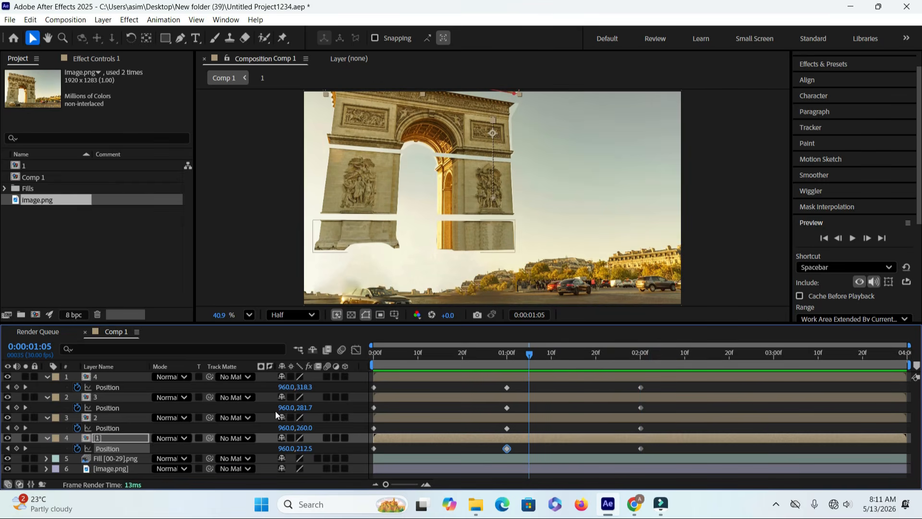
- Set the vertical Positions at 0:00:01:00 to 379 for layer 4, 286 for layer 3, 228 for layer 2 and 186 for layer 1
{"action": "left_click", "coordinate": [7, 427]}
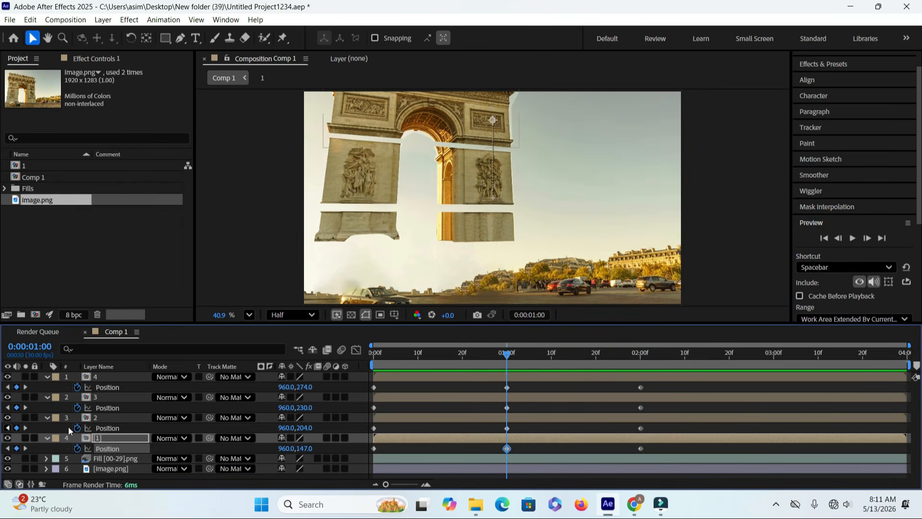
{"action": "left_click_drag", "start_coordinate": [304, 448], "coordinate": [296, 449]}
{"action": "left_click_drag", "start_coordinate": [305, 386], "coordinate": [370, 387]}
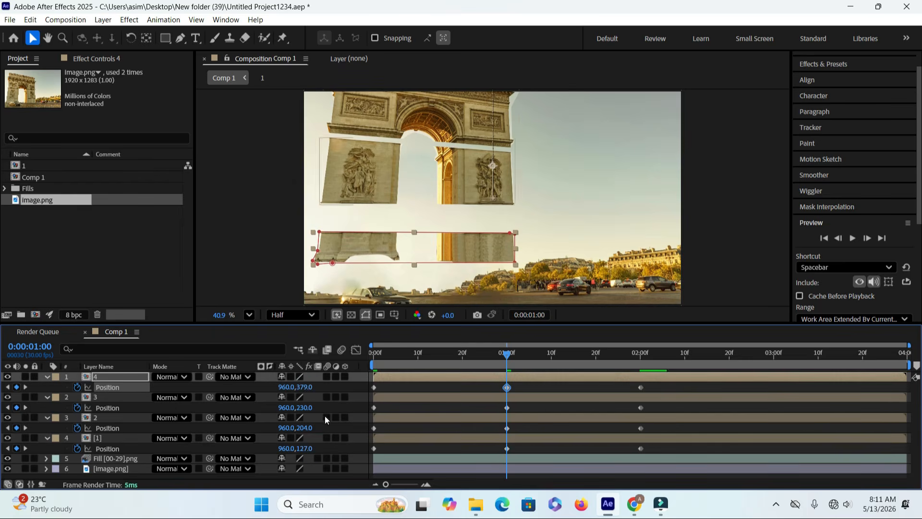
{"action": "left_click_drag", "start_coordinate": [308, 409], "coordinate": [351, 436]}
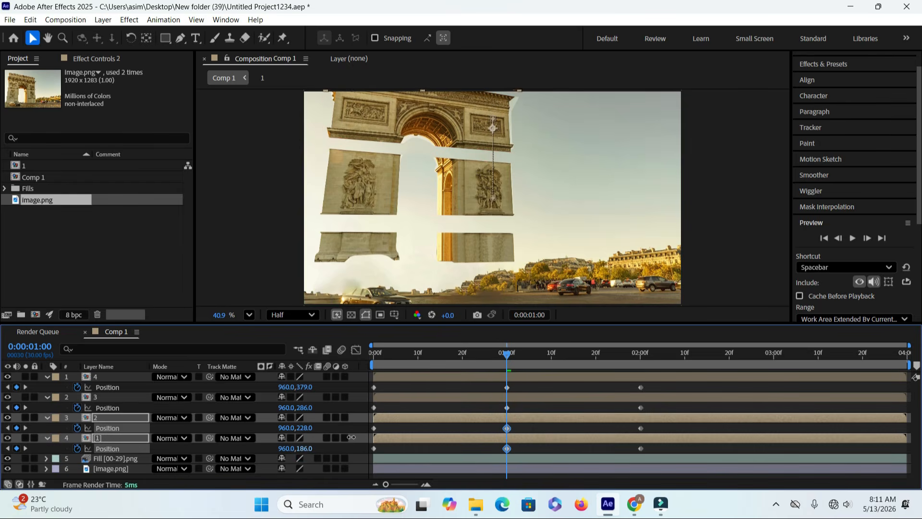
- Play the animation from the first frame with the wider gaps and inspect the frame at 0:00:01:08
{"action": "left_click", "coordinate": [825, 238]}
{"action": "left_click", "coordinate": [851, 239]}
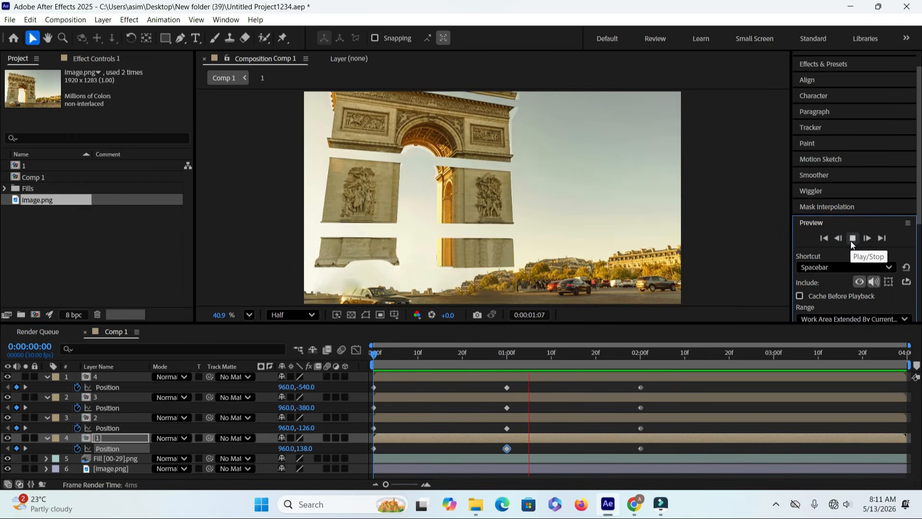
{"action": "left_click", "coordinate": [851, 239]}
{"action": "left_click", "coordinate": [542, 354]}
- Apply Easy Ease to all Position keyframes of layers 1 to 4
{"action": "left_click_drag", "start_coordinate": [663, 384], "coordinate": [374, 463]}
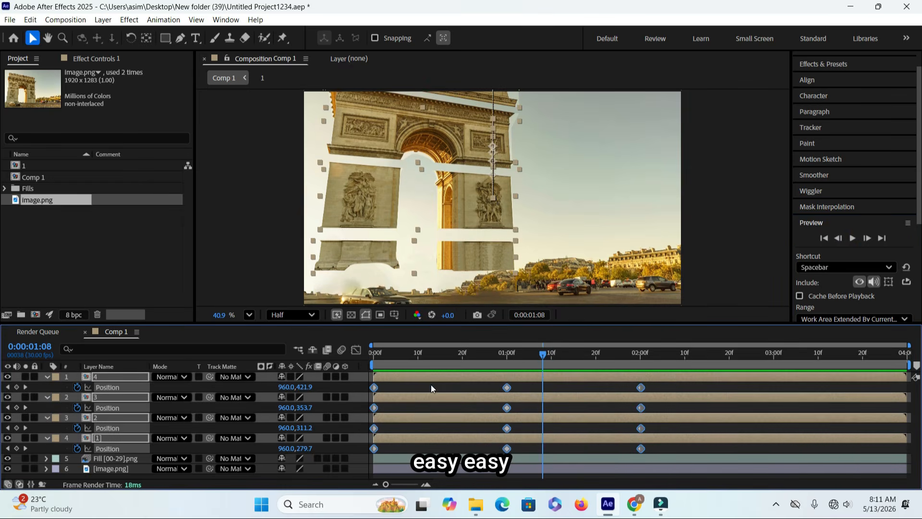
{"action": "right_click", "coordinate": [507, 450]}
{"action": "mouse_move", "coordinate": [565, 441]}
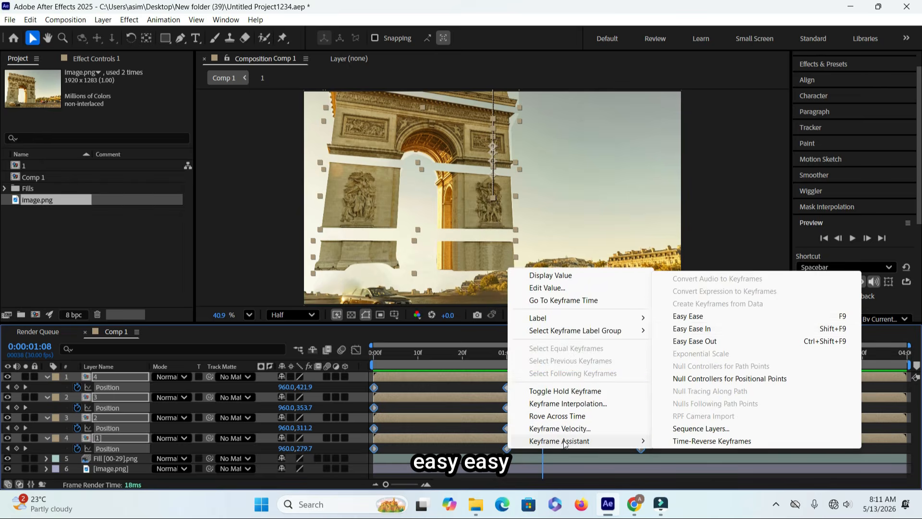
{"action": "left_click", "coordinate": [687, 316]}
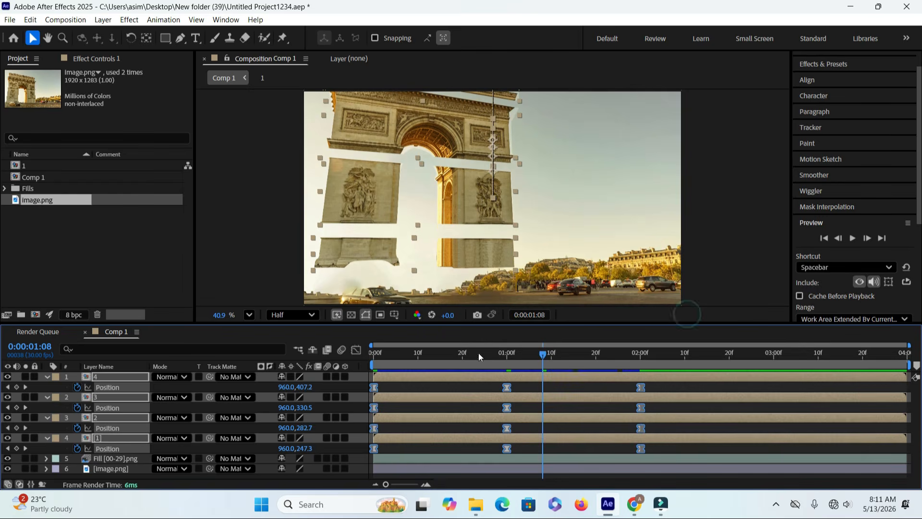
- Reshape the four layers' speed curves in the Graph Editor to peak sharply at the start and ease out towards 0:00:01:00
{"action": "left_click", "coordinate": [356, 350]}
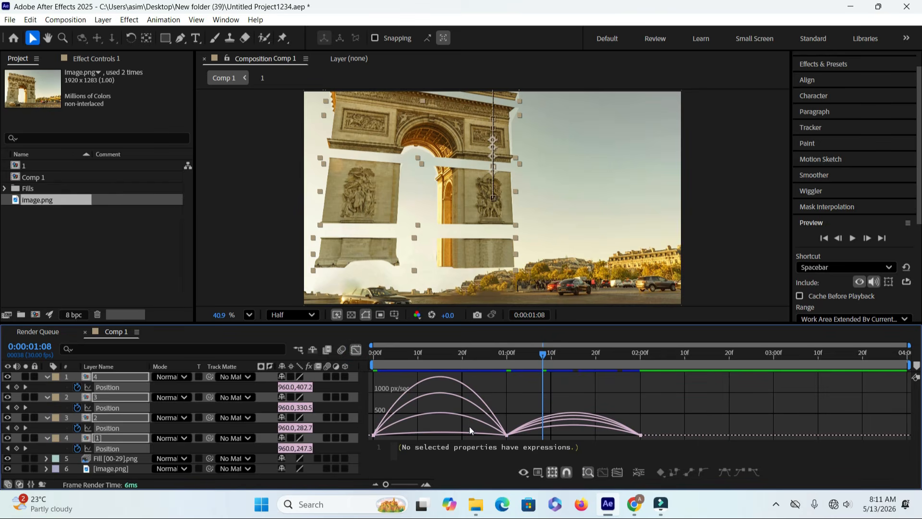
{"action": "mouse_move", "coordinate": [519, 419]}
{"action": "left_mouse_down"}
{"action": "mouse_move", "coordinate": [515, 442]}
{"action": "mouse_move", "coordinate": [495, 429]}
{"action": "mouse_move", "coordinate": [495, 437]}
{"action": "mouse_move", "coordinate": [434, 433]}
{"action": "left_mouse_up"}
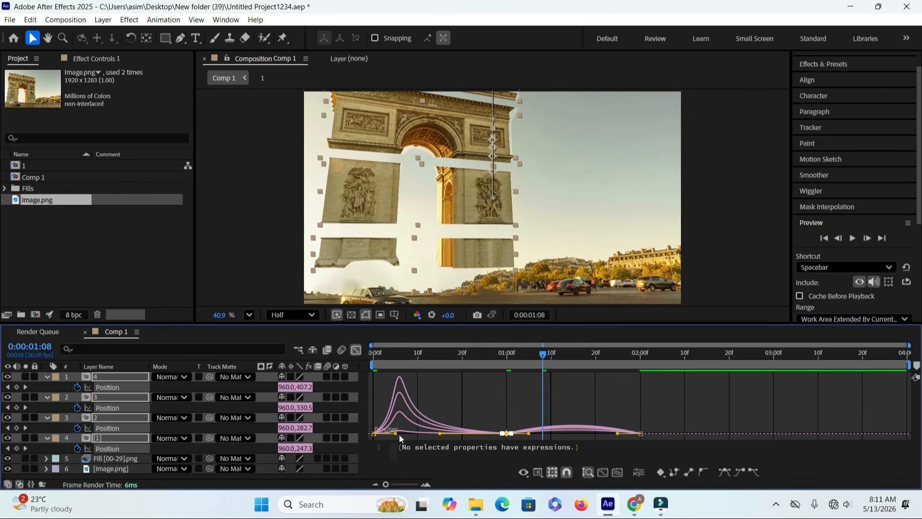
{"action": "mouse_move", "coordinate": [379, 443]}
{"action": "left_mouse_down"}
{"action": "mouse_move", "coordinate": [365, 434]}
{"action": "mouse_move", "coordinate": [385, 433]}
{"action": "mouse_move", "coordinate": [375, 434]}
{"action": "left_mouse_up"}
- Play the eased animation, and replay it from the first frame to check the drop's timing
{"action": "left_click", "coordinate": [852, 238]}
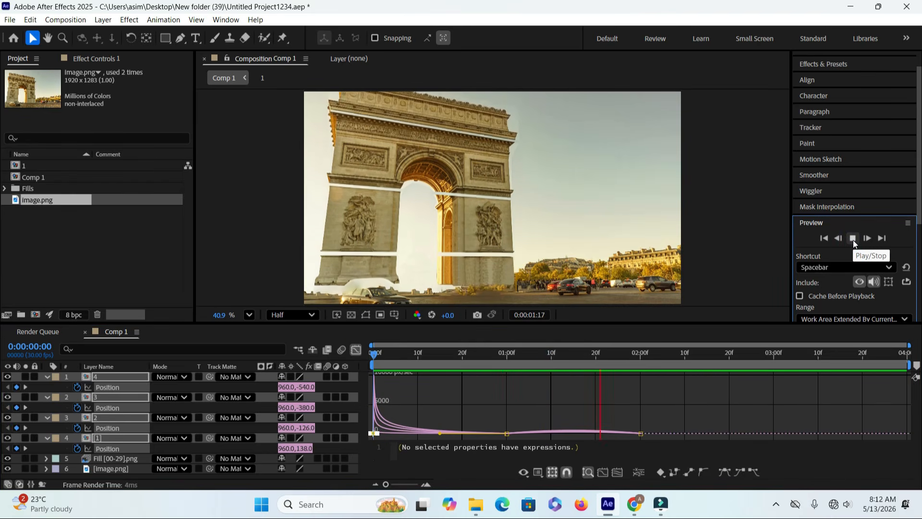
{"action": "left_click", "coordinate": [852, 239]}
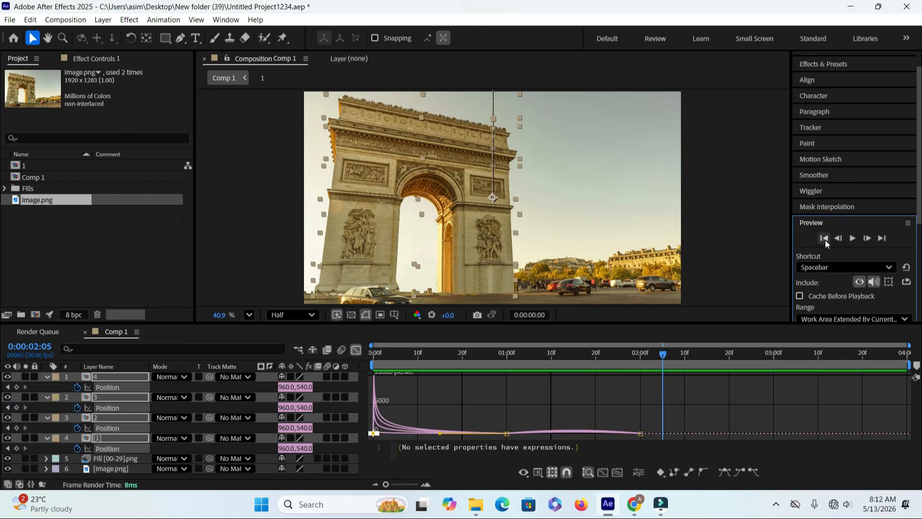
{"action": "left_click", "coordinate": [823, 239]}
{"action": "left_click", "coordinate": [853, 239]}
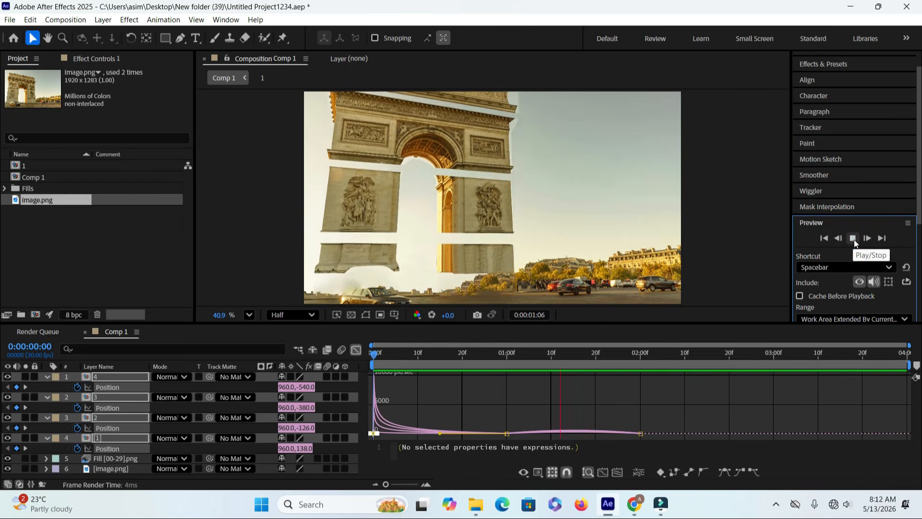
- Reshape the four layers' speed curves in the Graph Editor to peak sharply at 0:00:02:00, and play the result from the first frame
{"action": "left_click", "coordinate": [853, 239]}
{"action": "left_click_drag", "start_coordinate": [639, 359], "coordinate": [550, 382]}
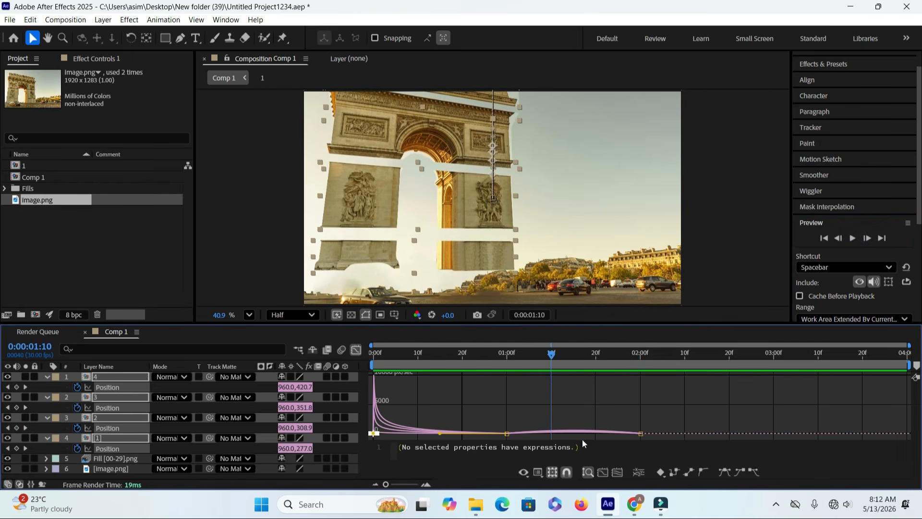
{"action": "left_click_drag", "start_coordinate": [524, 422], "coordinate": [641, 436]}
{"action": "left_click", "coordinate": [641, 430]}
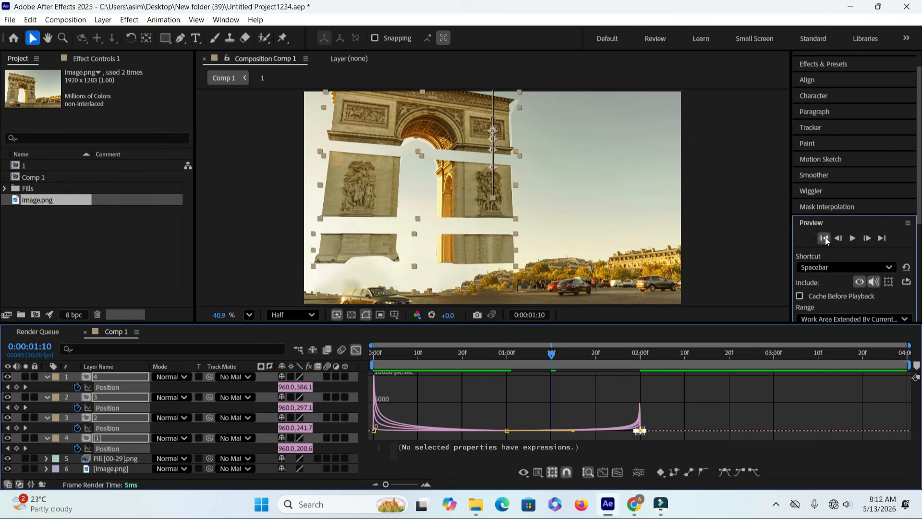
{"action": "left_click", "coordinate": [852, 238]}
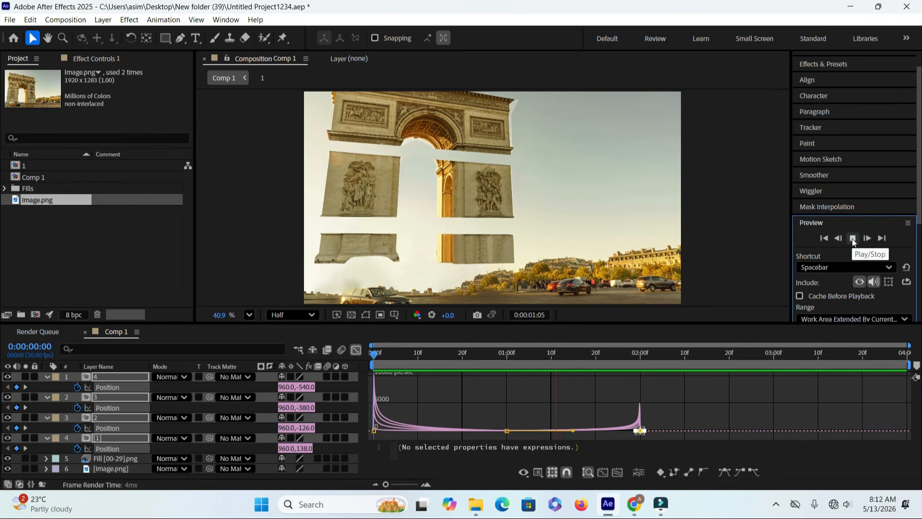
{"action": "left_click", "coordinate": [852, 238]}
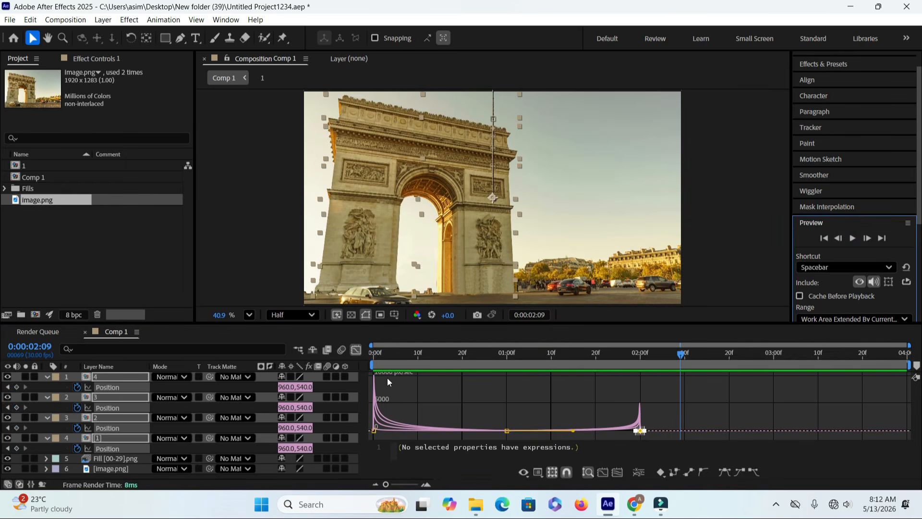
- Shift the middle Position keyframes of layers 1 to 4 to about 0:00:00:17 and the end keyframes to about 0:00:00:24
{"action": "left_click", "coordinate": [356, 350]}
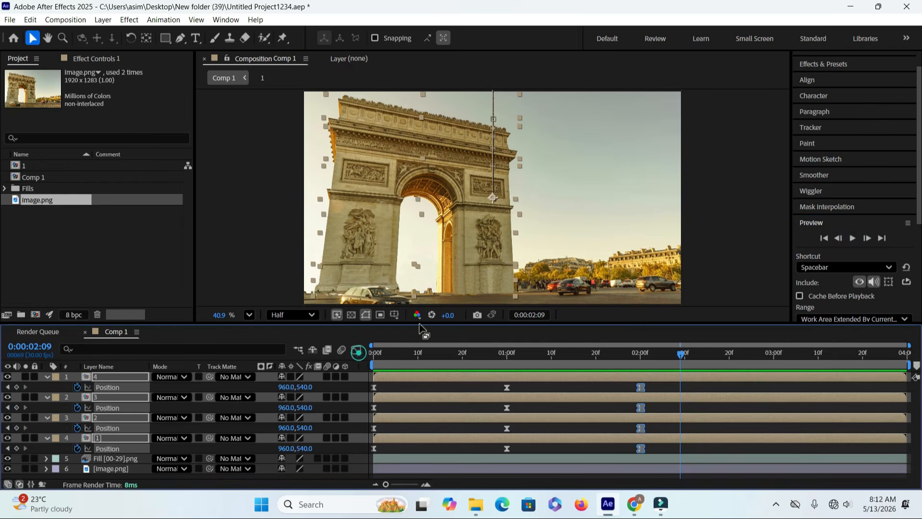
{"action": "left_click", "coordinate": [673, 386]}
{"action": "left_click_drag", "start_coordinate": [524, 384], "coordinate": [447, 450]}
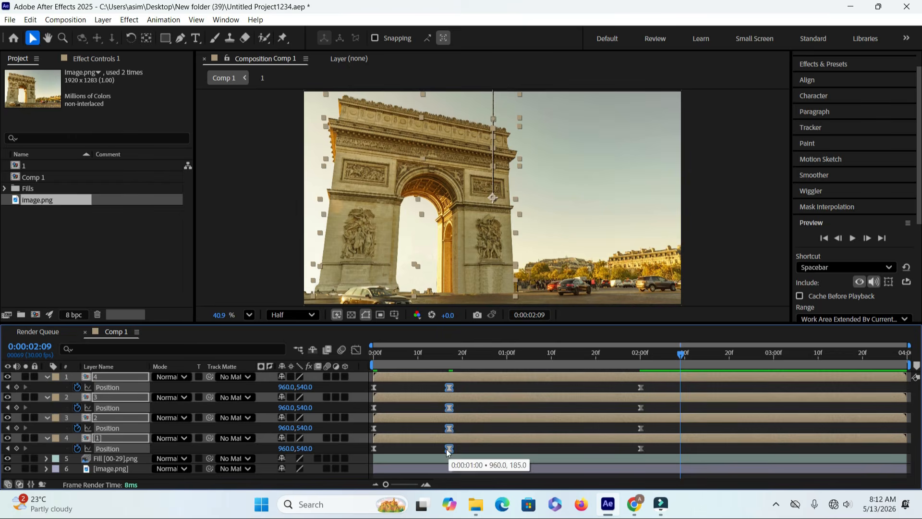
{"action": "left_click_drag", "start_coordinate": [658, 382], "coordinate": [635, 448]}
{"action": "left_click_drag", "start_coordinate": [562, 454], "coordinate": [482, 441]}
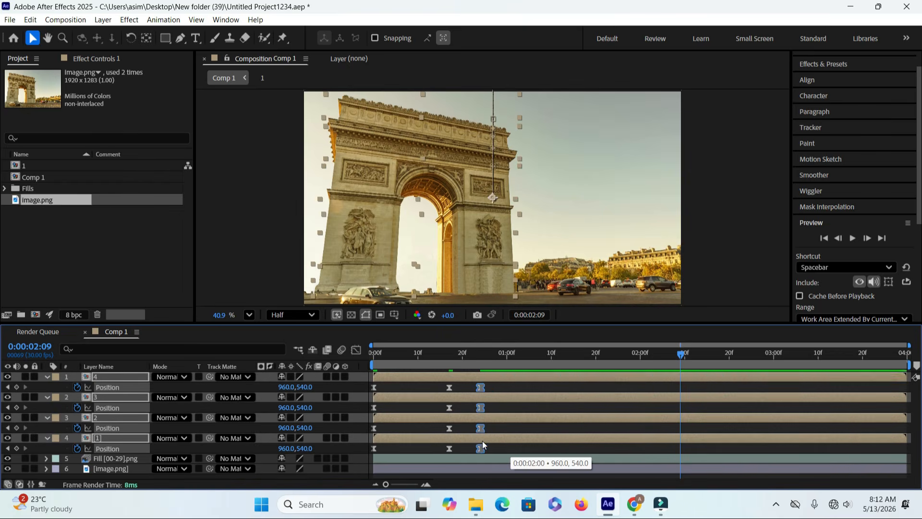
- Play the retimed animation from the first frame, and replay it to check the faster drop
{"action": "left_click", "coordinate": [823, 238]}
{"action": "left_click", "coordinate": [852, 239]}
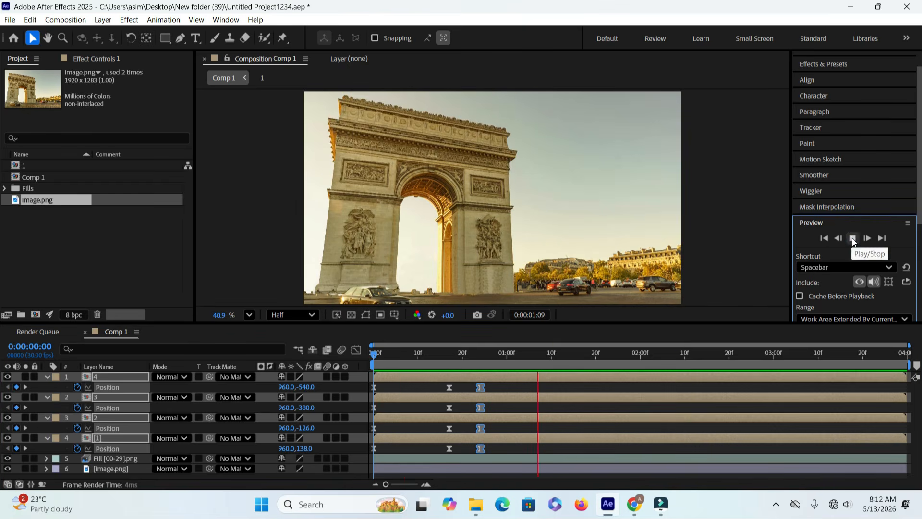
{"action": "left_click", "coordinate": [852, 238]}
{"action": "left_click", "coordinate": [853, 238]}
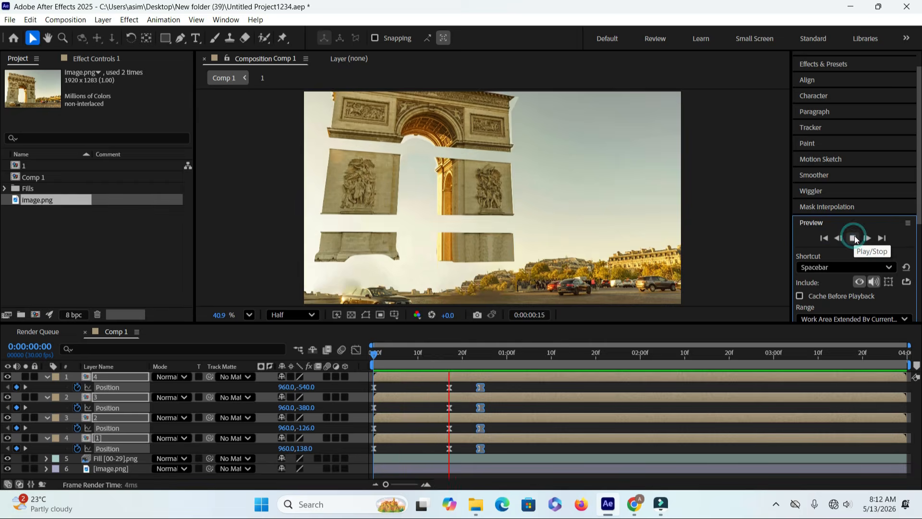
{"action": "left_click", "coordinate": [853, 238]}
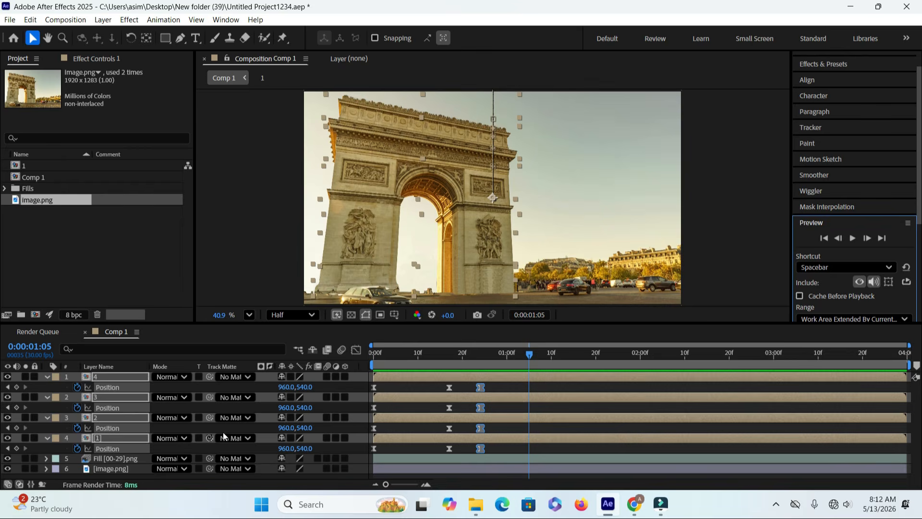
- Stagger the layers in time, starting layer 3 about 3 frames, layer 2 about 5 frames and layer 1 about 8 frames in
{"action": "left_click", "coordinate": [137, 419]}
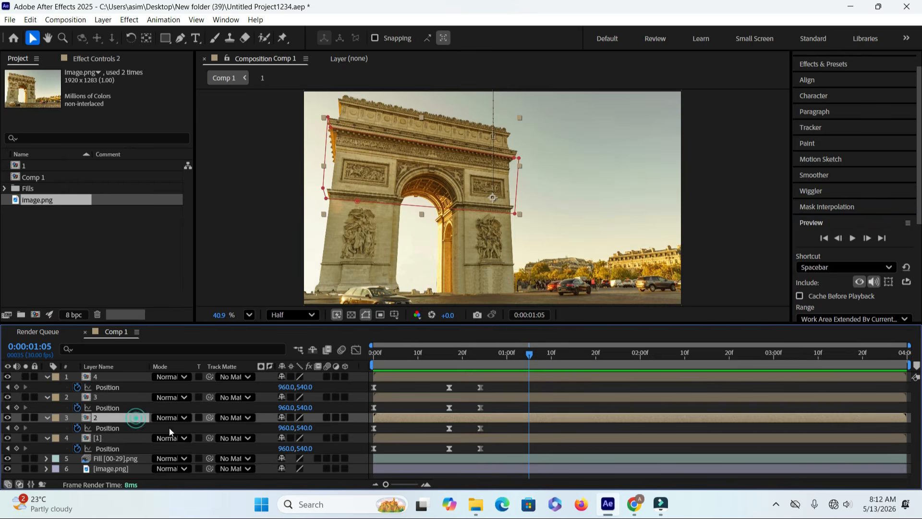
{"action": "left_click", "coordinate": [139, 380]}
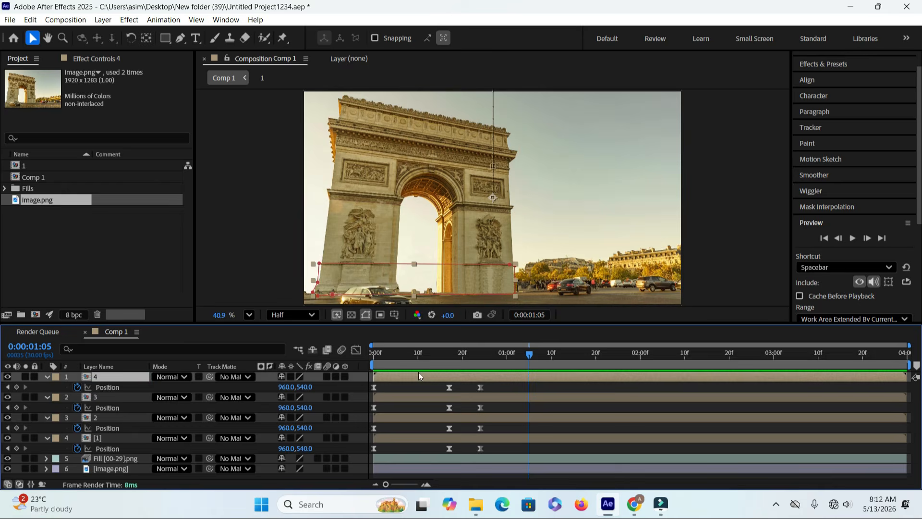
{"action": "left_click_drag", "start_coordinate": [405, 397], "coordinate": [432, 440]}
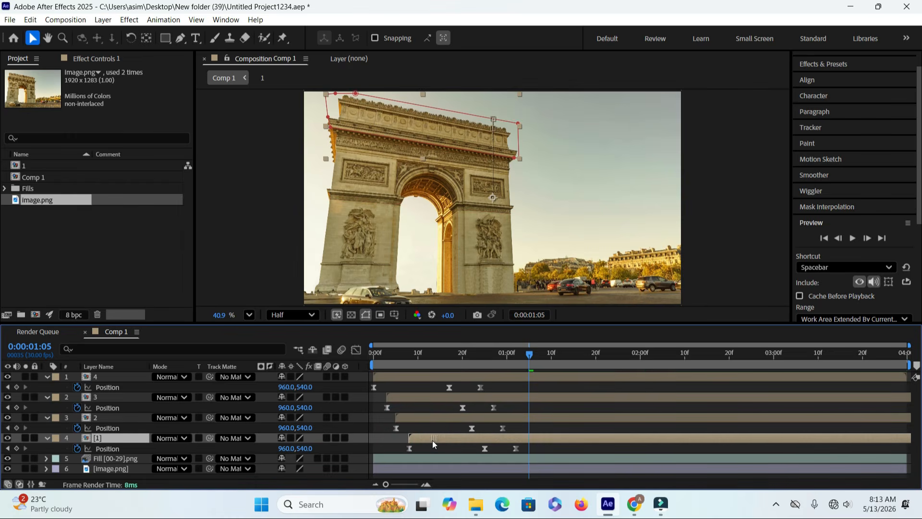
- Play the staggered animation from the first frame several times to check how the arch sections land one after another
{"action": "left_click", "coordinate": [853, 239]}
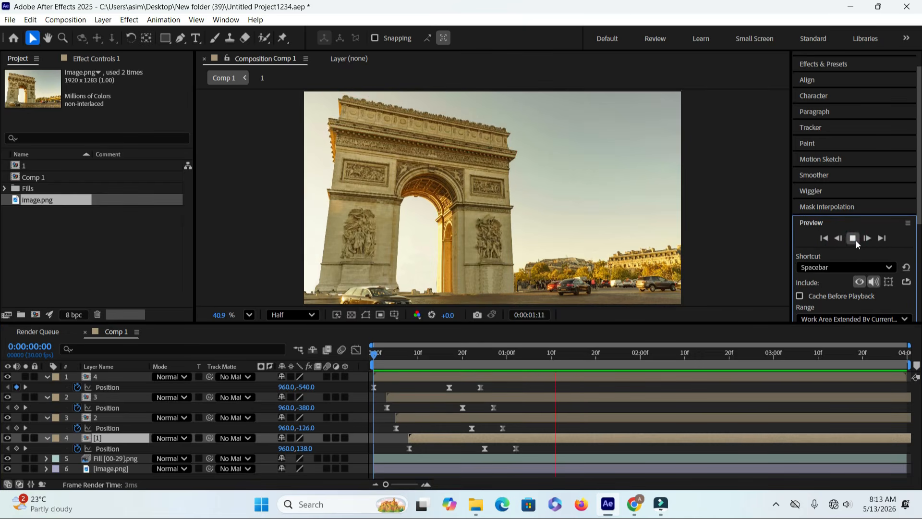
{"action": "left_click", "coordinate": [853, 239]}
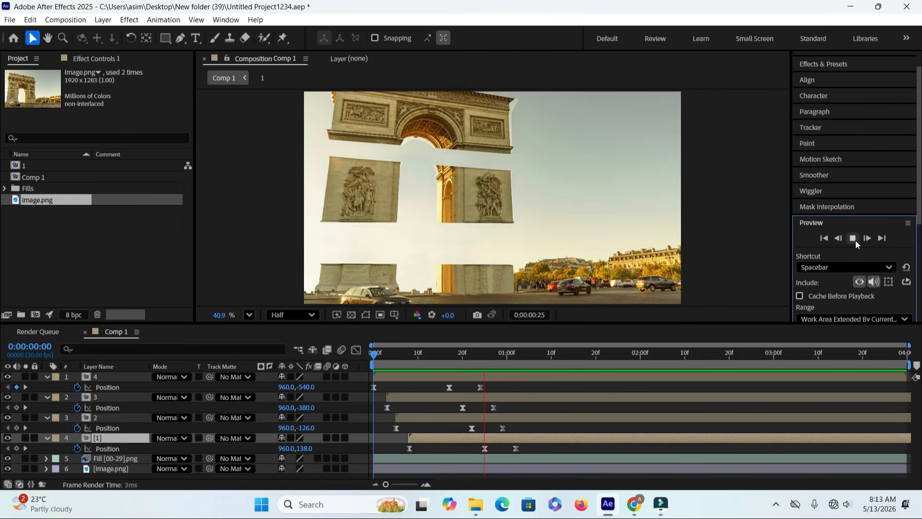
{"action": "left_click", "coordinate": [854, 239]}
{"action": "left_click", "coordinate": [853, 238]}
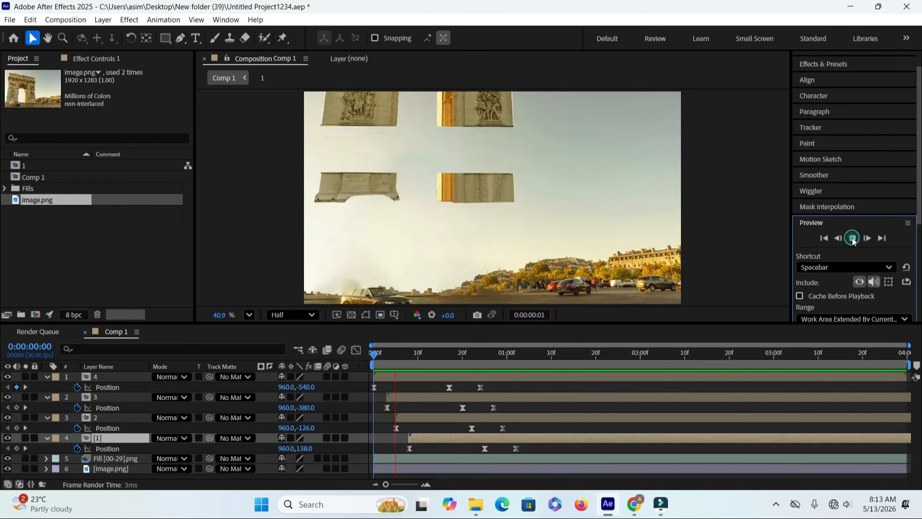
{"action": "left_click", "coordinate": [852, 238]}
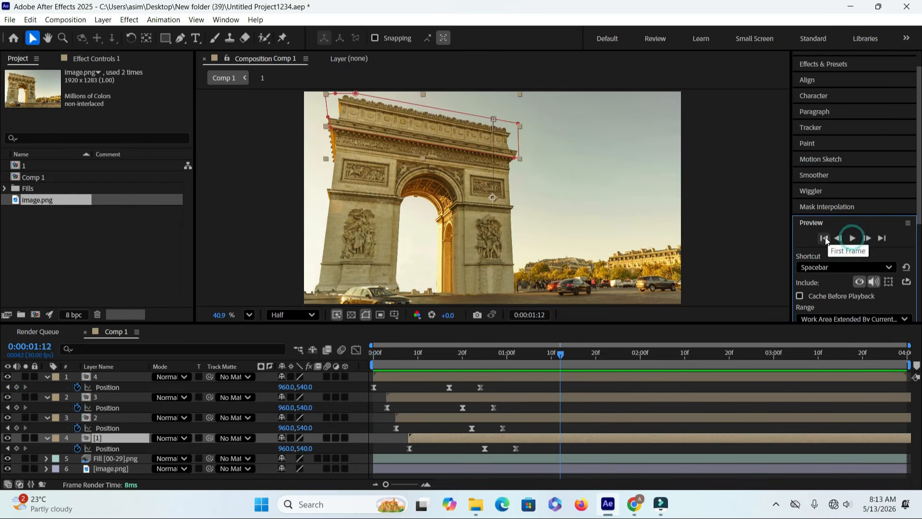
{"action": "left_click", "coordinate": [852, 239]}
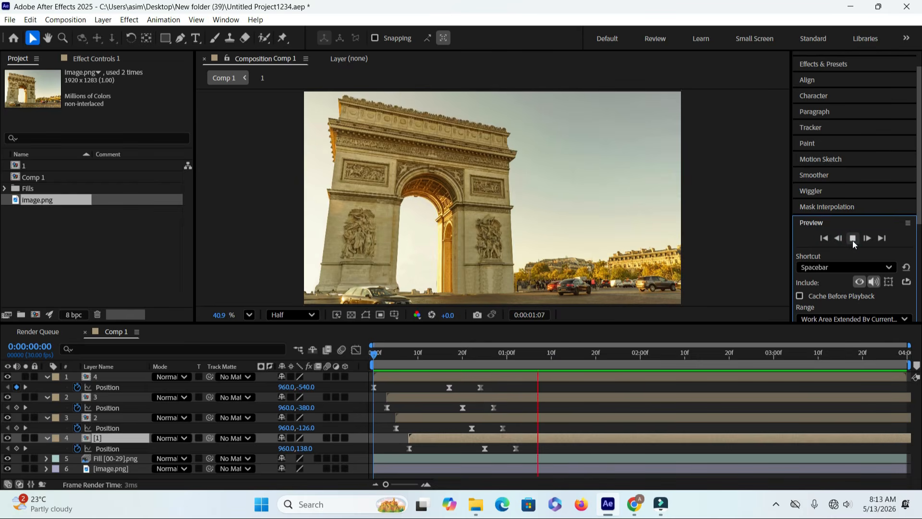
{"action": "left_click", "coordinate": [852, 239]}
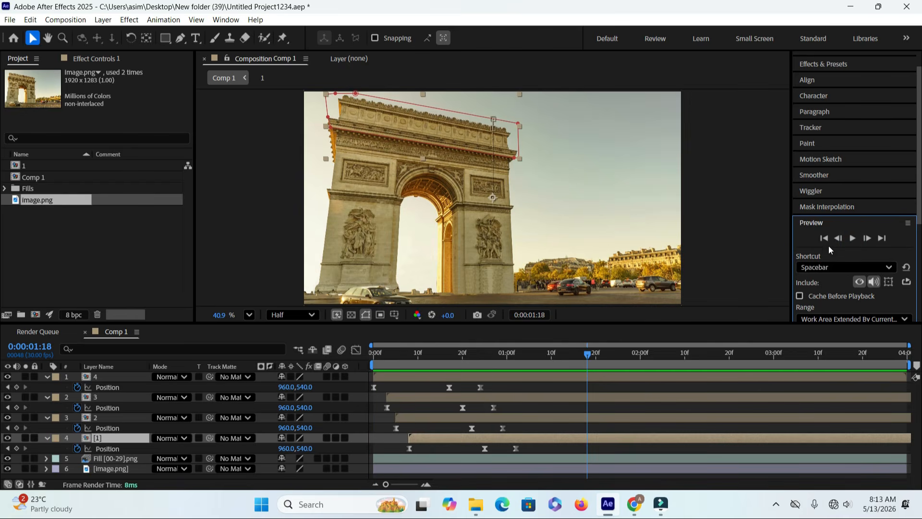
- Try a work area ending at 0:00:03:00 and play the animation within it from the first frame
{"action": "left_click_drag", "start_coordinate": [905, 366], "coordinate": [763, 382]}
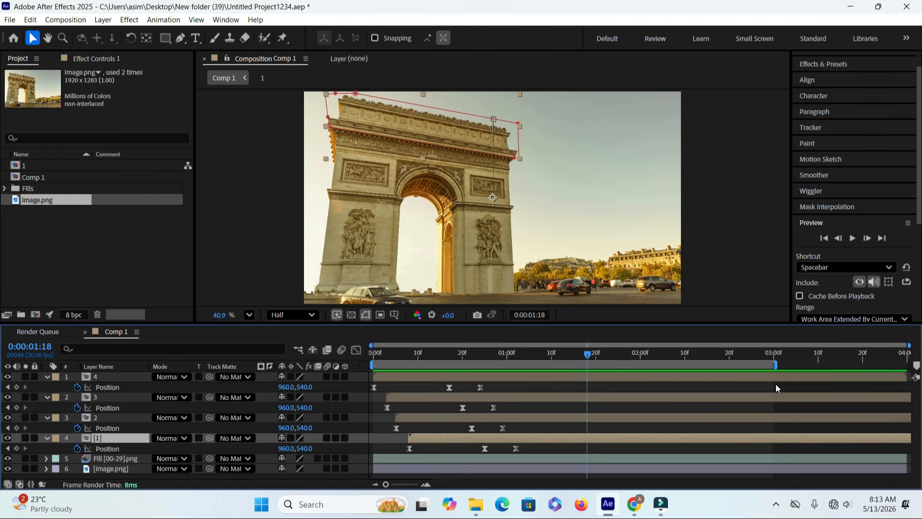
{"action": "left_click", "coordinate": [824, 237]}
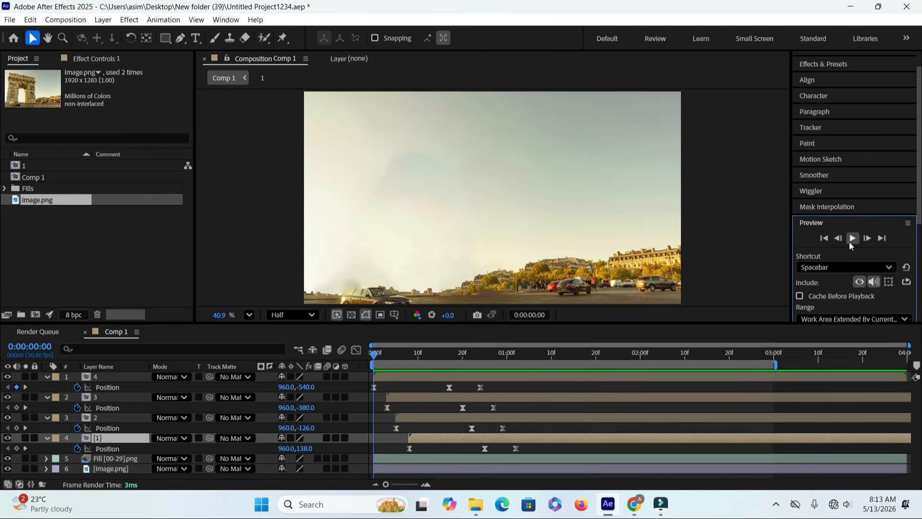
{"action": "left_click", "coordinate": [851, 240]}
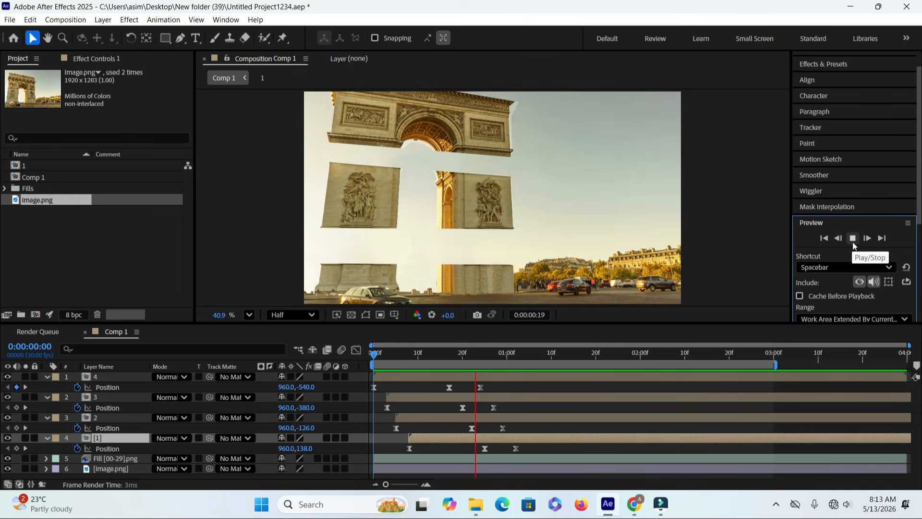
{"action": "left_click", "coordinate": [854, 239]}
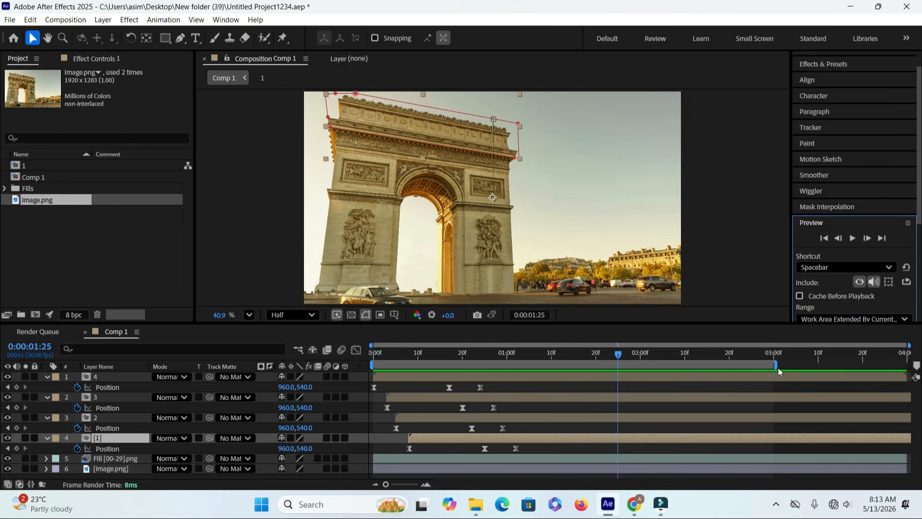
{"action": "left_click_drag", "start_coordinate": [771, 366], "coordinate": [909, 368]}
- Collapse the properties of layers 1 to 4 in the timeline and deselect all layers
{"action": "left_click", "coordinate": [47, 377]}
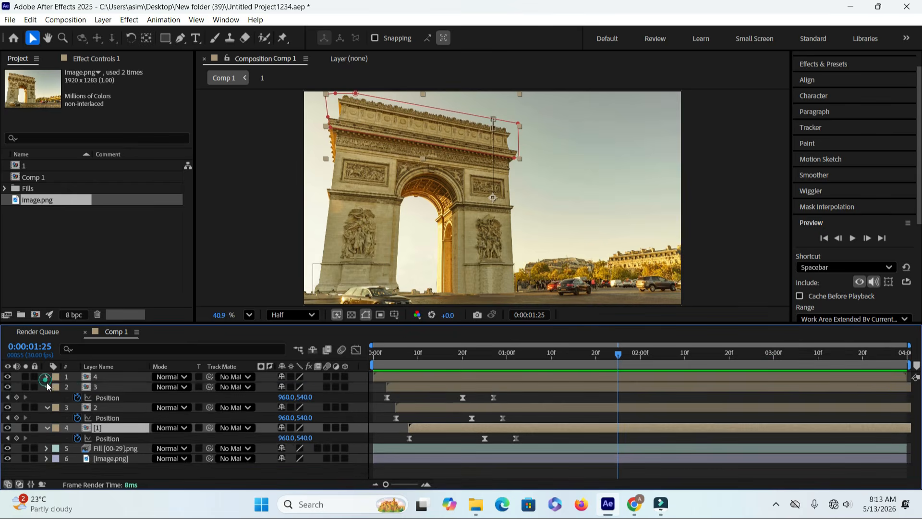
{"action": "left_click", "coordinate": [46, 386]}
{"action": "left_click", "coordinate": [47, 396]}
{"action": "left_click", "coordinate": [46, 407]}
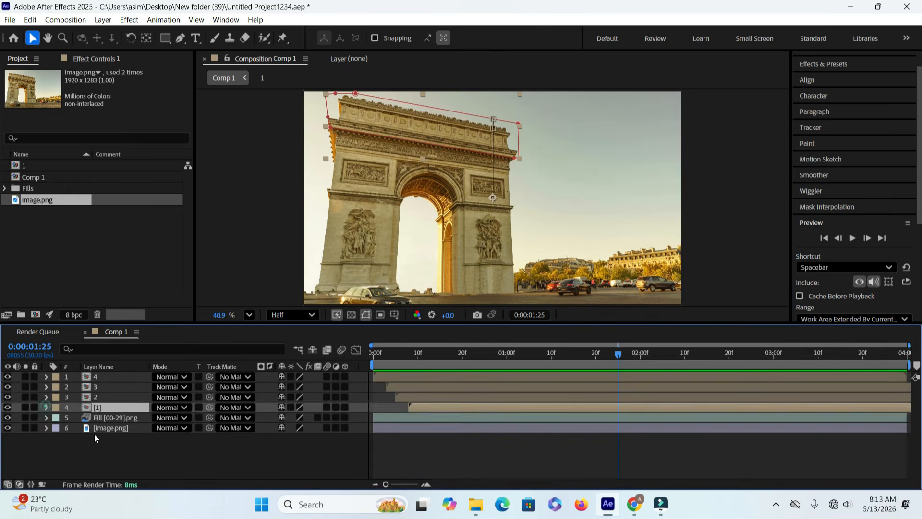
{"action": "left_click", "coordinate": [98, 440]}
- Import the Dust Wave 03 green screen video and add it to Comp 1 above layer 4
{"action": "left_click", "coordinate": [10, 19]}
{"action": "mouse_move", "coordinate": [120, 171]}
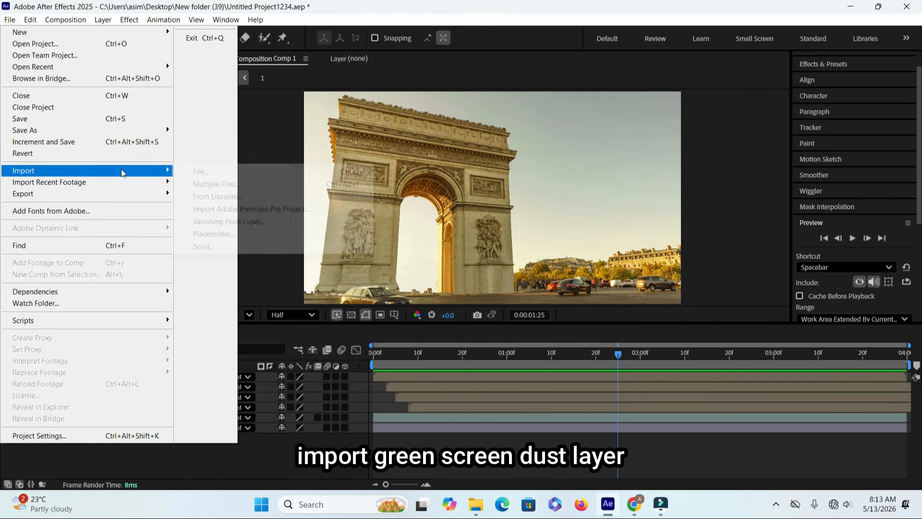
{"action": "left_click", "coordinate": [241, 173]}
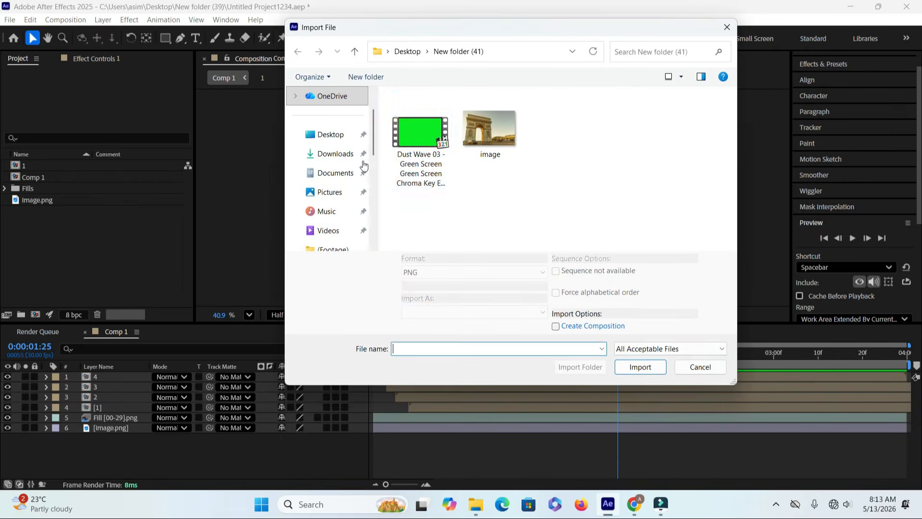
{"action": "left_click", "coordinate": [432, 150]}
{"action": "double_click", "coordinate": [432, 151]}
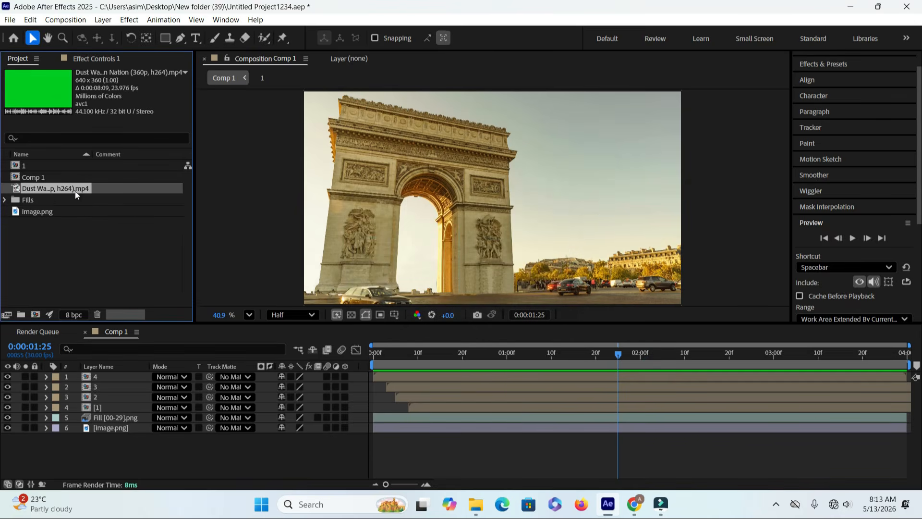
{"action": "left_click_drag", "start_coordinate": [76, 190], "coordinate": [125, 371]}
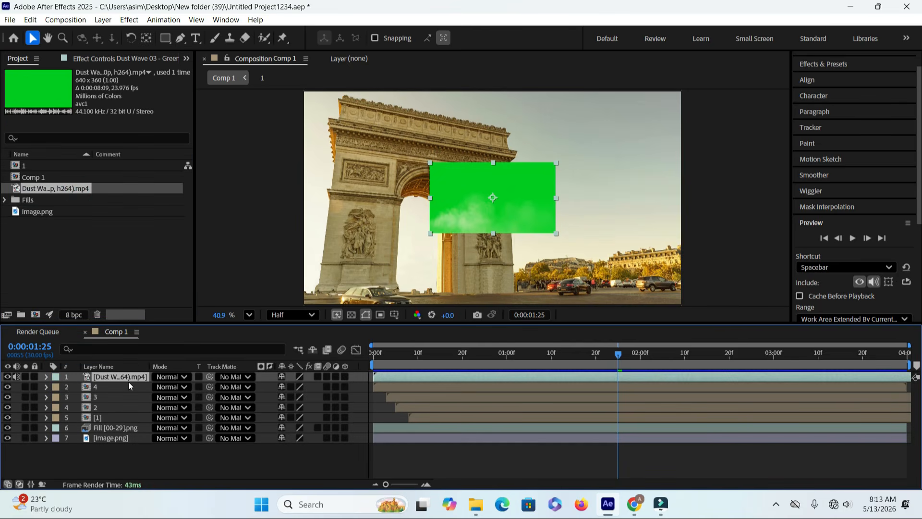
- Scale the dust video to 177% and place it over the base of the arch
{"action": "key", "text": "s"}
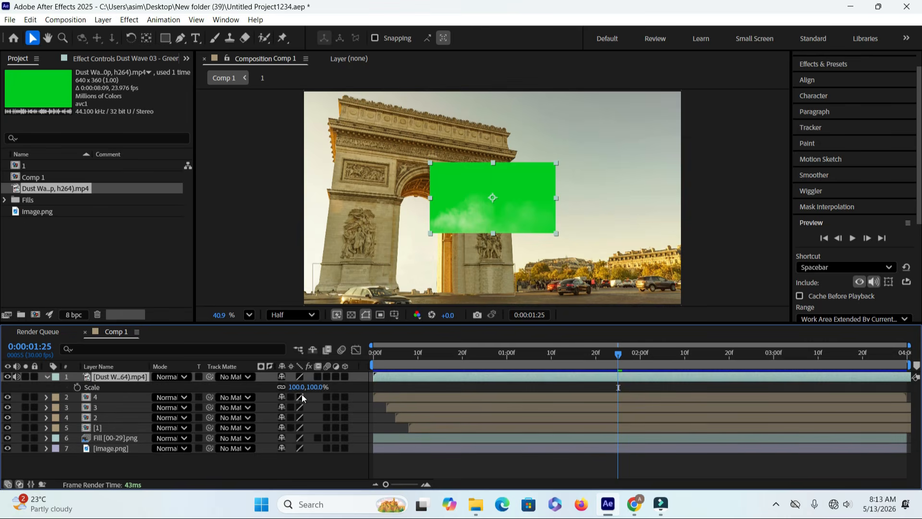
{"action": "left_click_drag", "start_coordinate": [297, 386], "coordinate": [338, 387]}
{"action": "left_click_drag", "start_coordinate": [566, 223], "coordinate": [502, 263]}
- Apply Keylight (1.2) to the dust layer with its green background sampled as Screen Colour, and go to the first frame
{"action": "left_click", "coordinate": [107, 378]}
{"action": "left_click", "coordinate": [102, 22]}
{"action": "mouse_move", "coordinate": [126, 21]}
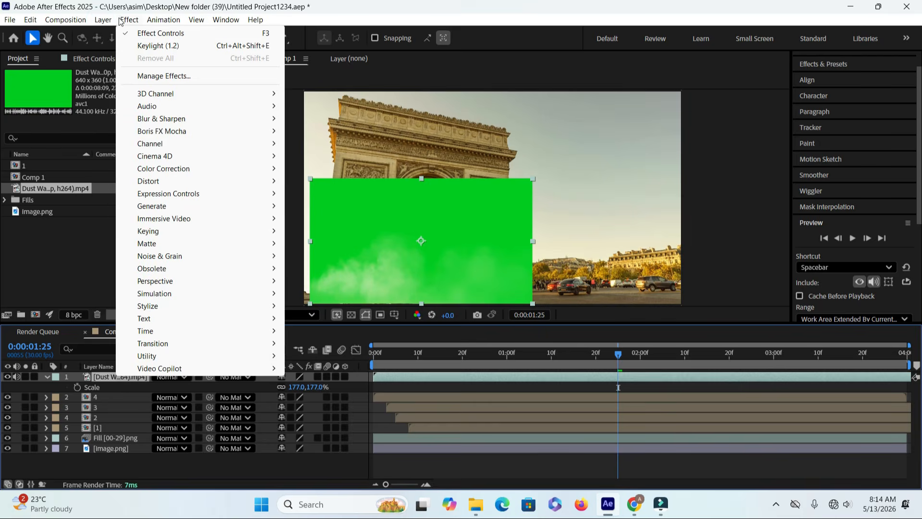
{"action": "mouse_move", "coordinate": [234, 237]}
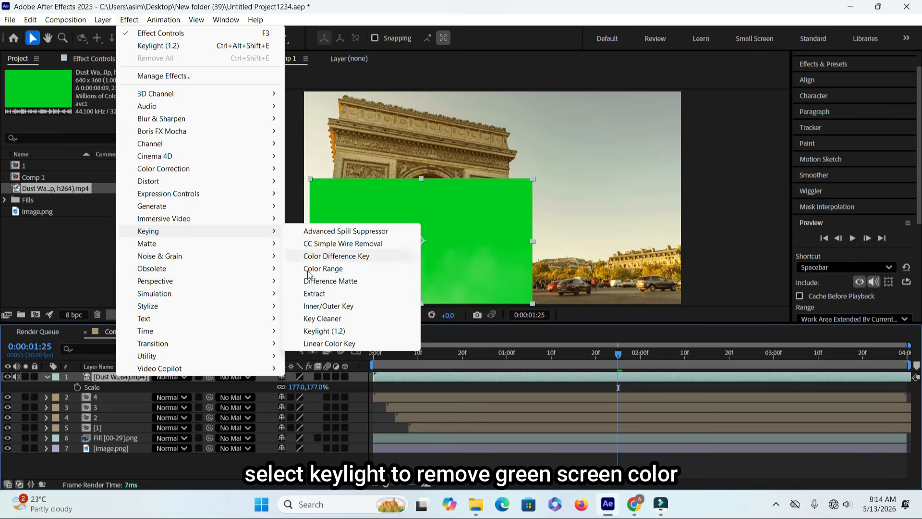
{"action": "left_click", "coordinate": [340, 332]}
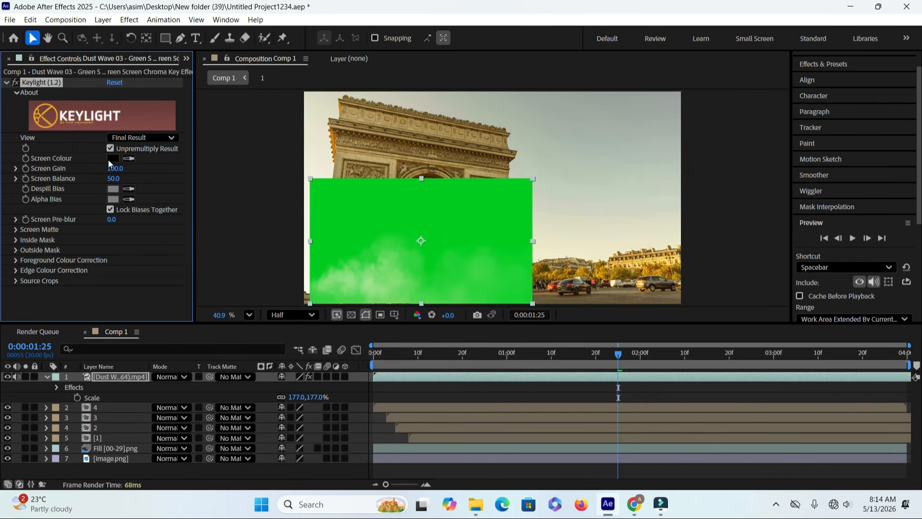
{"action": "left_click", "coordinate": [129, 160]}
{"action": "left_click", "coordinate": [453, 224]}
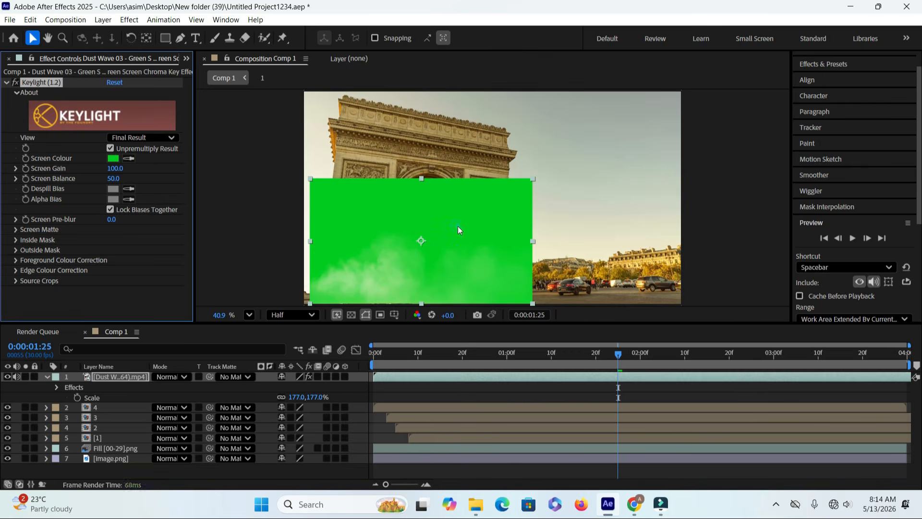
{"action": "left_click", "coordinate": [246, 471]}
{"action": "left_click", "coordinate": [827, 238]}
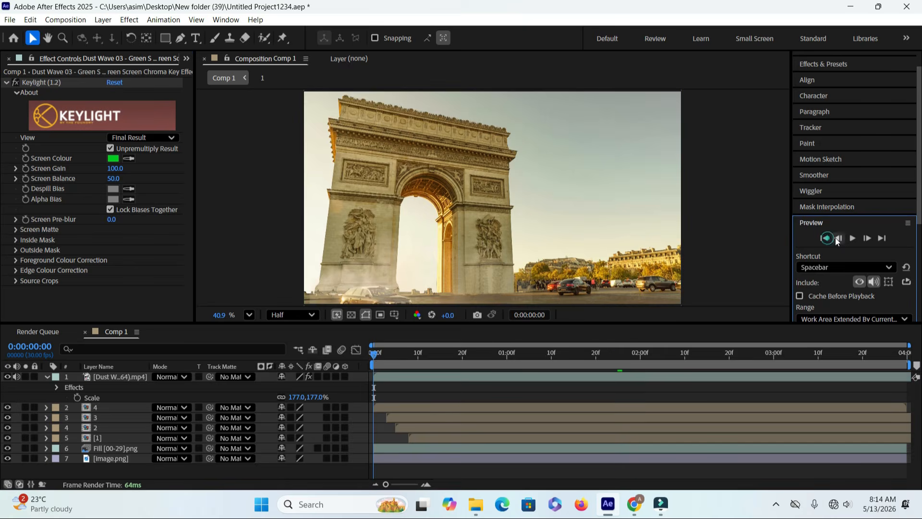
- Shift the dust layer in time so it starts at about frame 20, just before layer 4's last Position keyframe
{"action": "left_click_drag", "start_coordinate": [378, 356], "coordinate": [488, 365]}
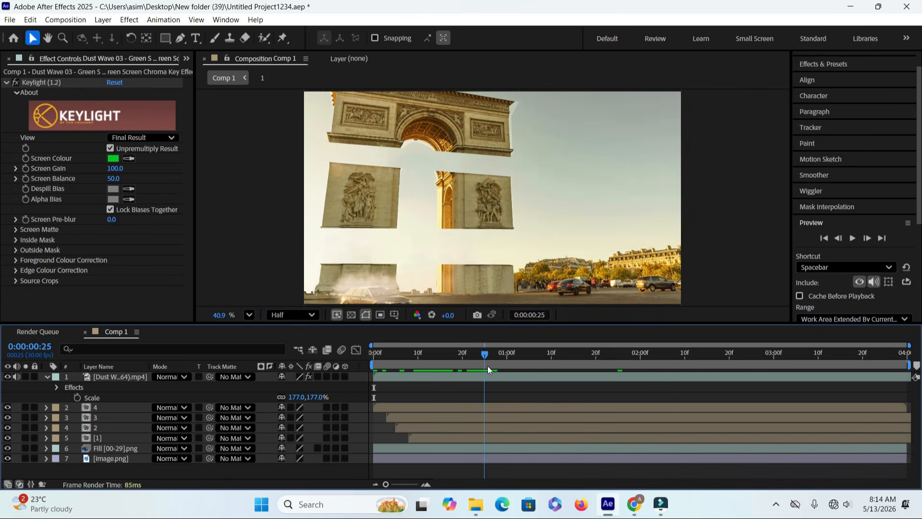
{"action": "left_click", "coordinate": [113, 414]}
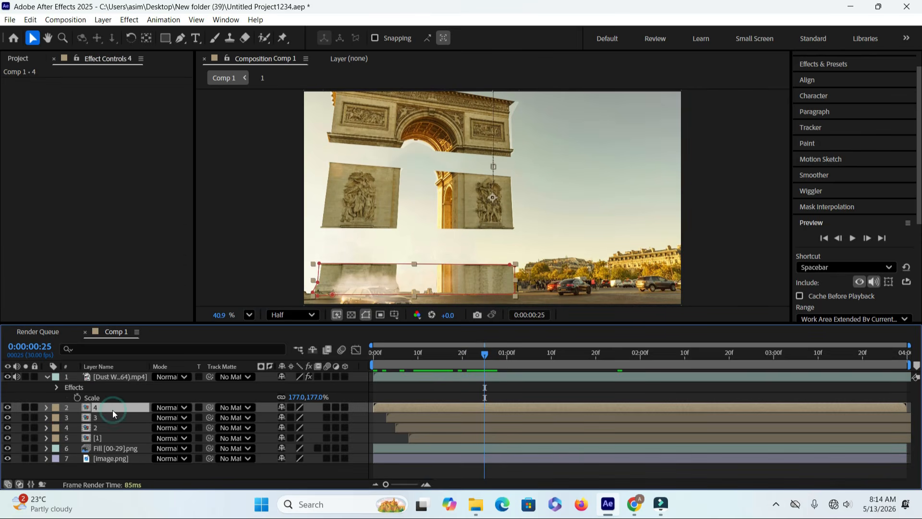
{"action": "key", "text": "p"}
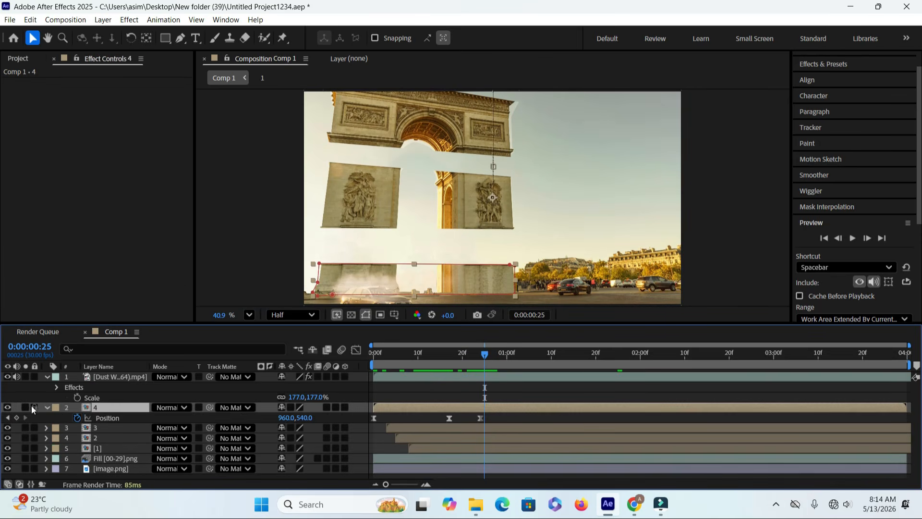
{"action": "left_click", "coordinate": [8, 417]}
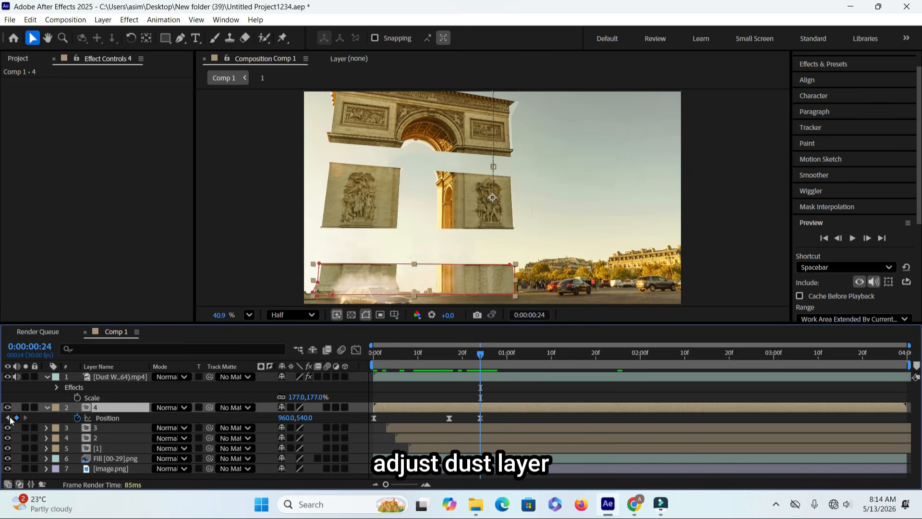
{"action": "left_click", "coordinate": [439, 376]}
{"action": "left_click_drag", "start_coordinate": [453, 380], "coordinate": [525, 374]}
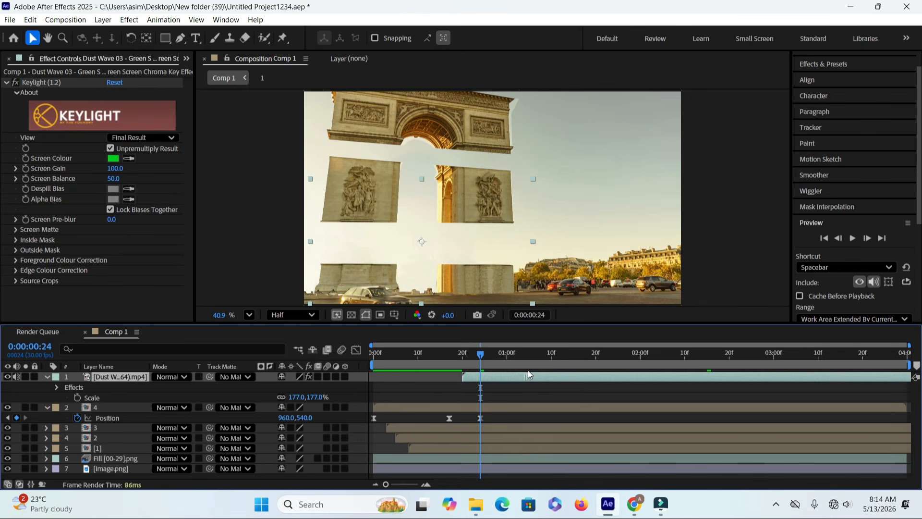
- Preview the animation twice from the first frame to check the timing of the dust against the falling pieces
{"action": "left_click", "coordinate": [825, 238]}
{"action": "left_click", "coordinate": [852, 238]}
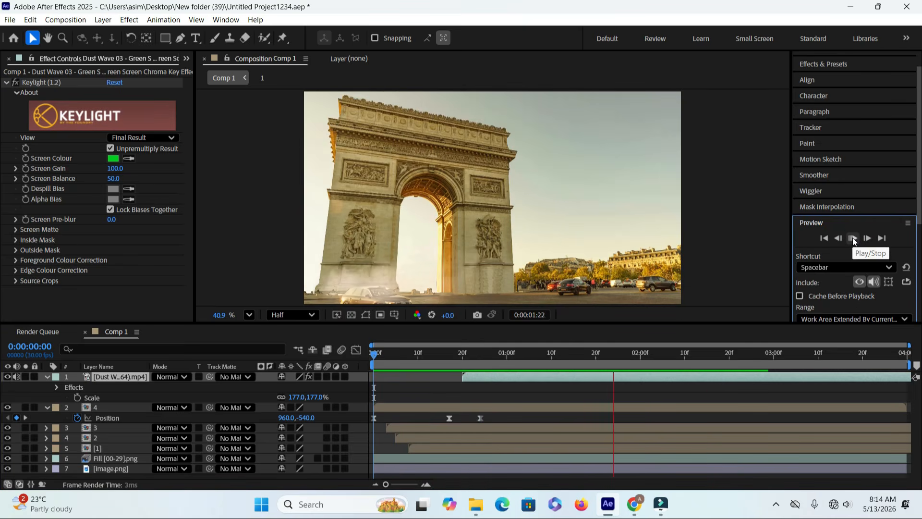
{"action": "left_click", "coordinate": [853, 238]}
{"action": "left_click", "coordinate": [825, 238]}
{"action": "left_click", "coordinate": [852, 238]}
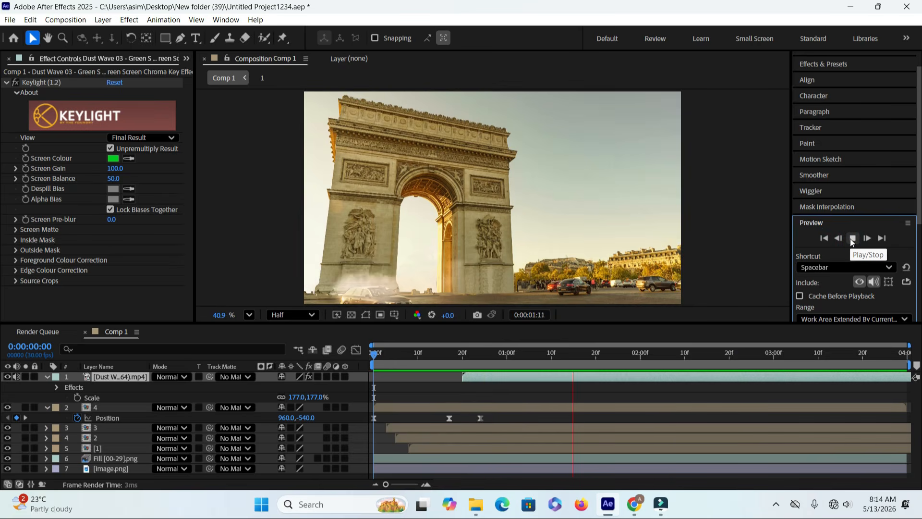
{"action": "left_click", "coordinate": [852, 238]}
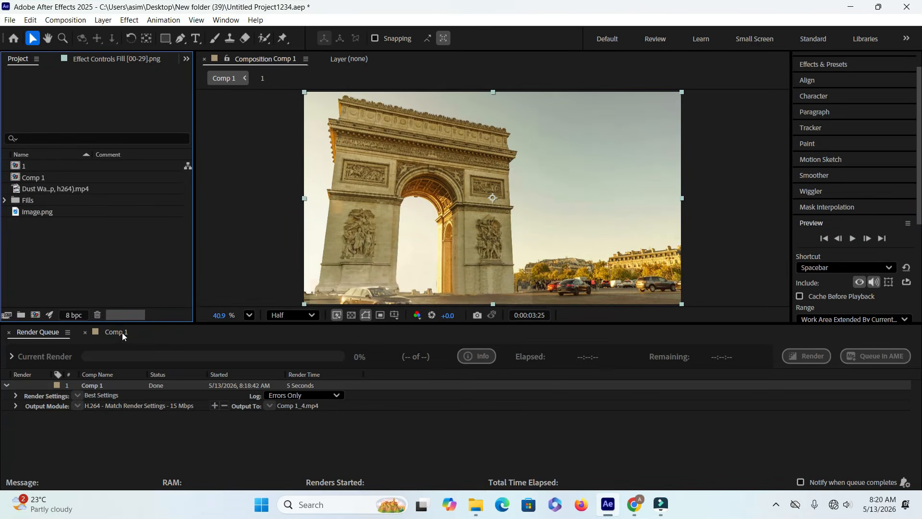
- Return to the Comp 1 timeline, collapse the dust layer's and layer 4's properties, and deselect all layers
{"action": "left_click", "coordinate": [117, 331]}
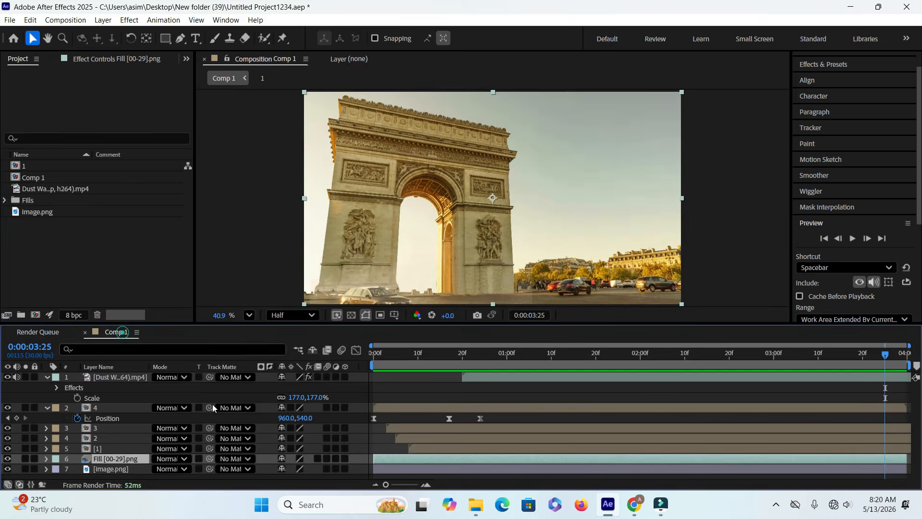
{"action": "left_click", "coordinate": [46, 378]}
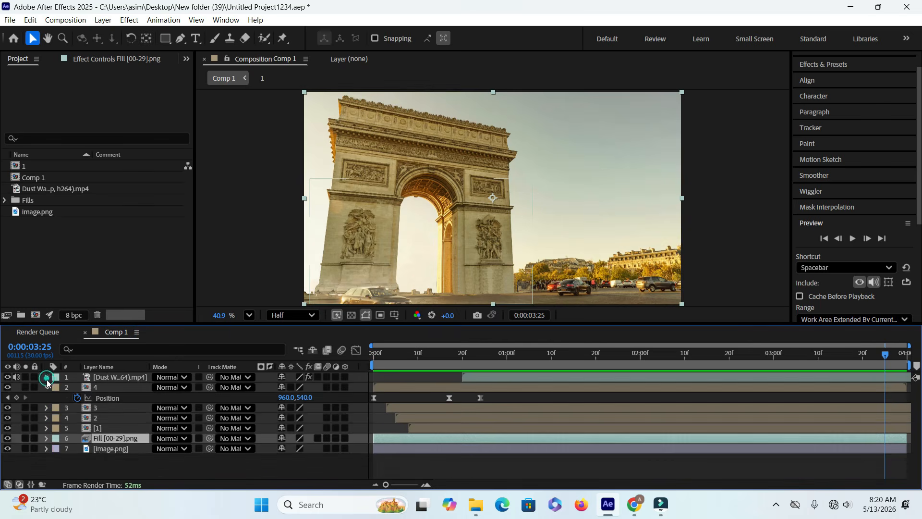
{"action": "left_click", "coordinate": [46, 387]}
{"action": "left_click", "coordinate": [110, 461]}
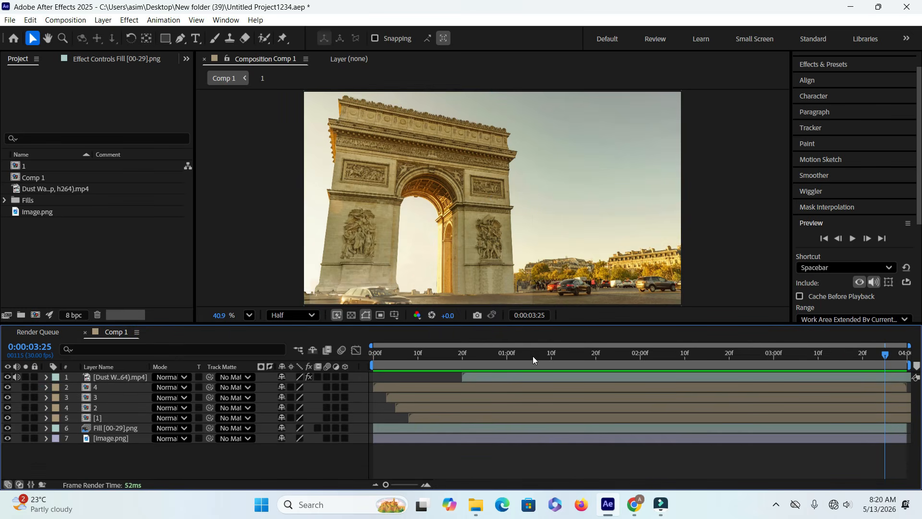
- Play Comp 1 from the first frame to review the arch pieces' falling motion
{"action": "left_click", "coordinate": [825, 238]}
{"action": "left_click", "coordinate": [855, 239]}
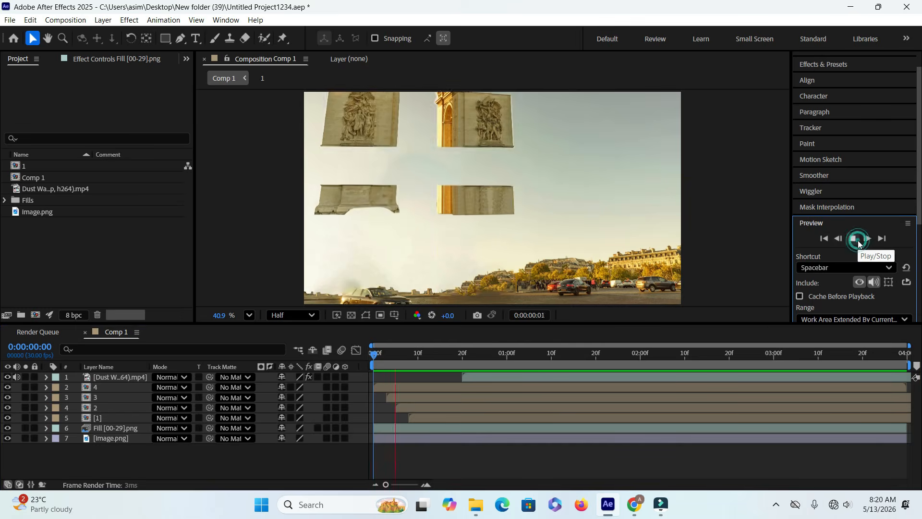
{"action": "left_click", "coordinate": [854, 239]}
- Enable motion blur on layers 1 to 4 with the current time at frame 26, and deselect the layers
{"action": "left_click_drag", "start_coordinate": [565, 358], "coordinate": [491, 355]}
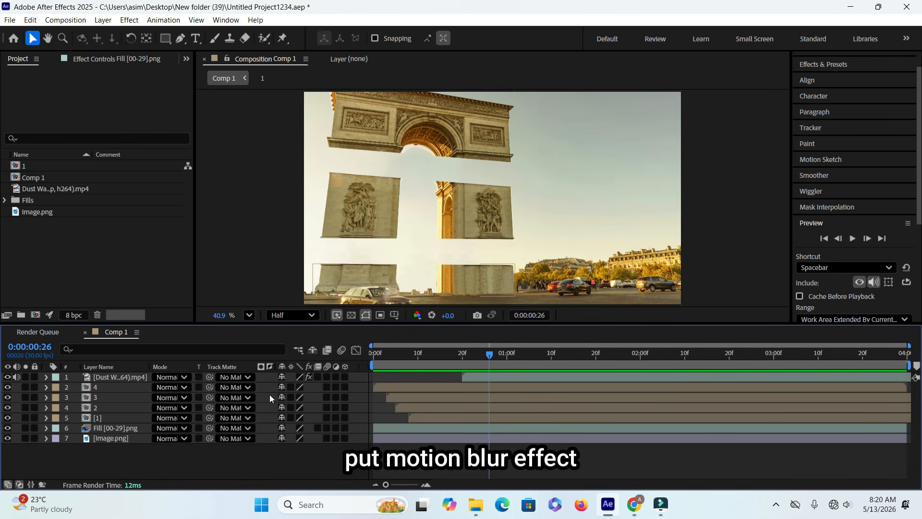
{"action": "left_click", "coordinate": [144, 387]}
{"action": "left_click", "coordinate": [133, 398], "text": "ctrl"}
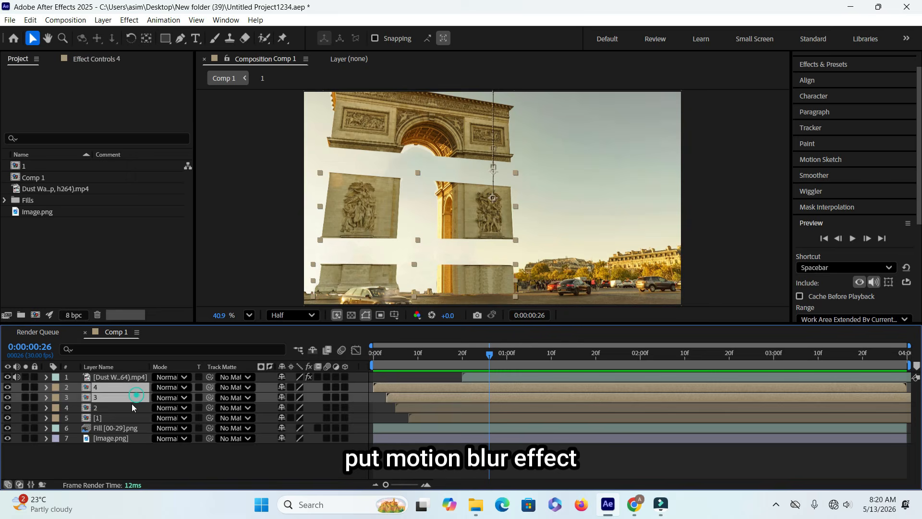
{"action": "left_click", "coordinate": [133, 408], "text": "ctrl"}
{"action": "left_click", "coordinate": [135, 417], "text": "ctrl"}
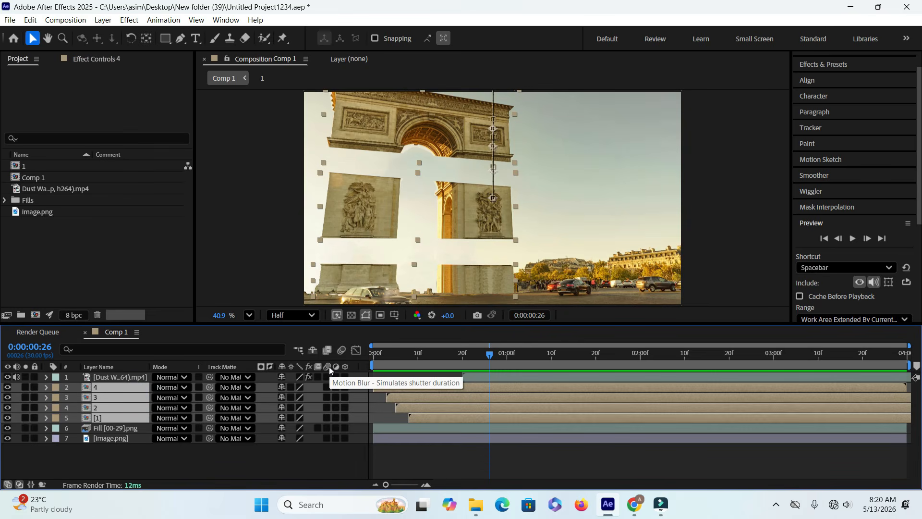
{"action": "left_click", "coordinate": [328, 387]}
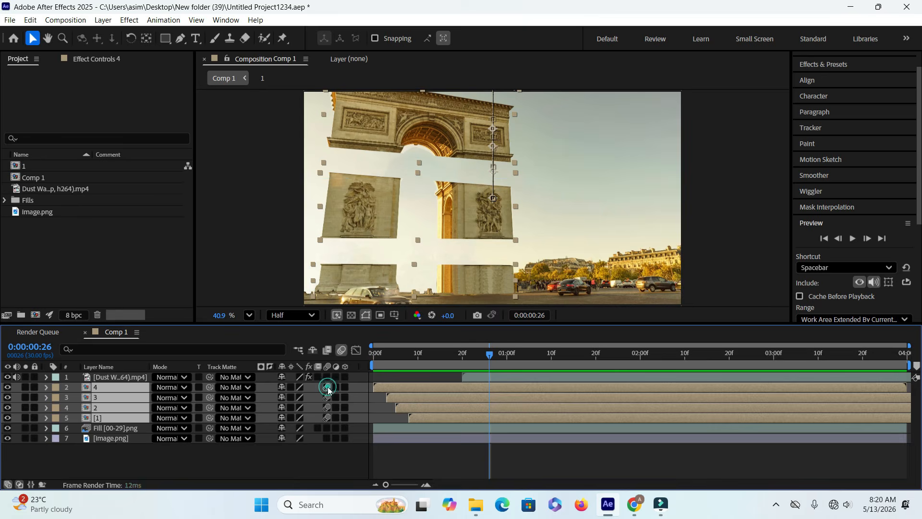
{"action": "left_click", "coordinate": [306, 458]}
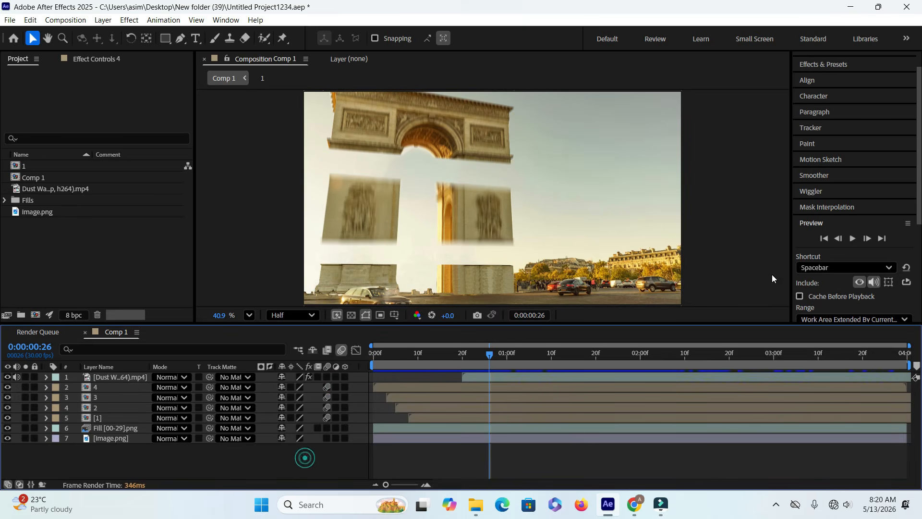
- Preview the motion-blurred drop of the arch pieces from the first frame
{"action": "left_click", "coordinate": [823, 239]}
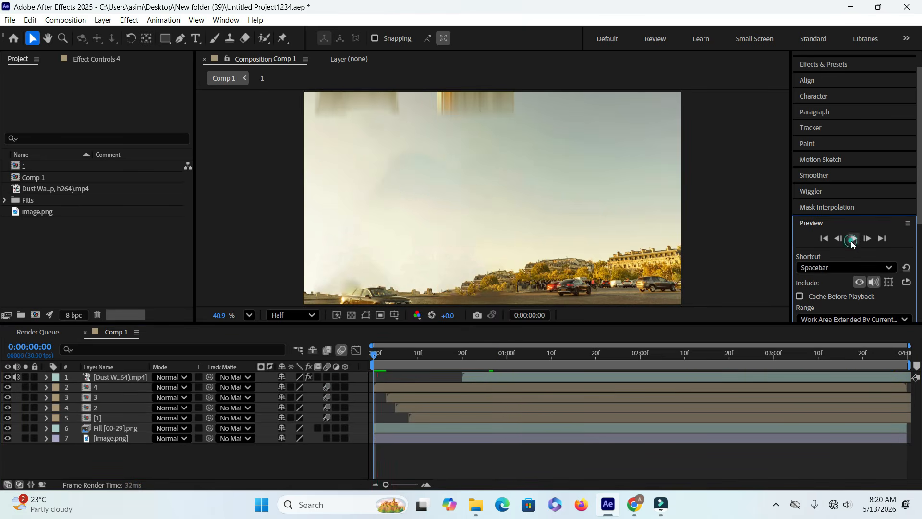
{"action": "left_click", "coordinate": [852, 238]}
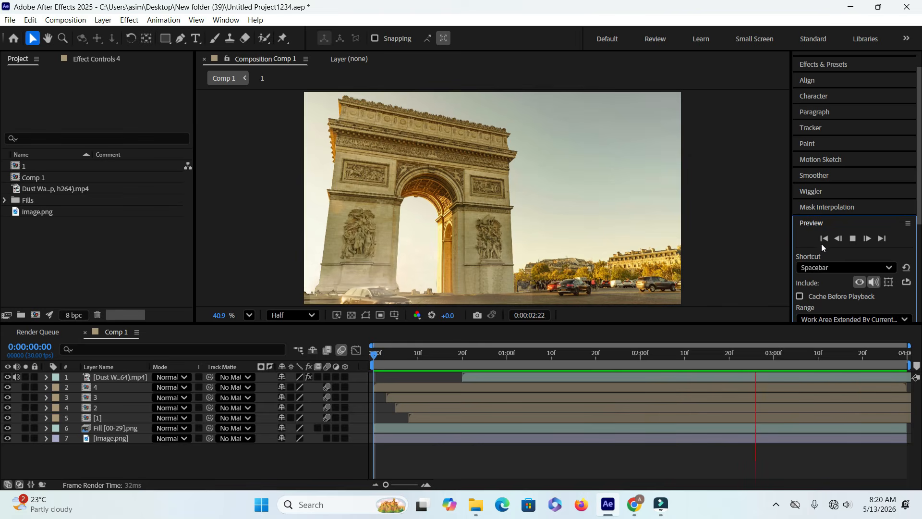
{"action": "left_click", "coordinate": [855, 240]}
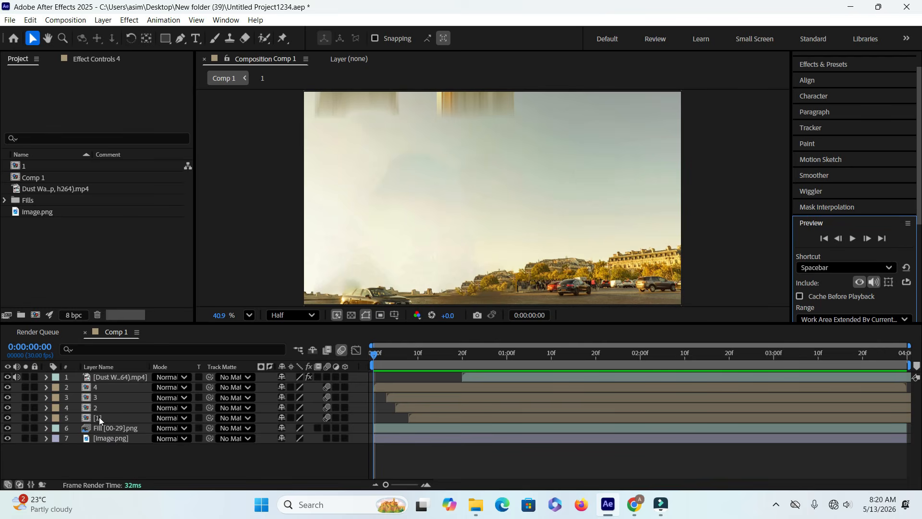
- At the first frame, set the Position Y value of layer 4 to -708, layer 3 to -420, layer 2 to -150 and layer 1 to 114
{"action": "left_click", "coordinate": [114, 387]}
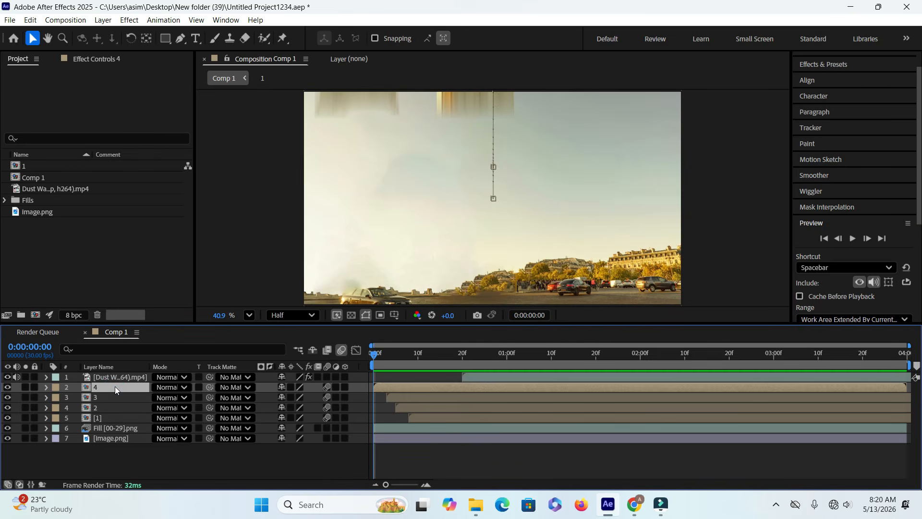
{"action": "left_click", "coordinate": [113, 397], "text": "ctrl"}
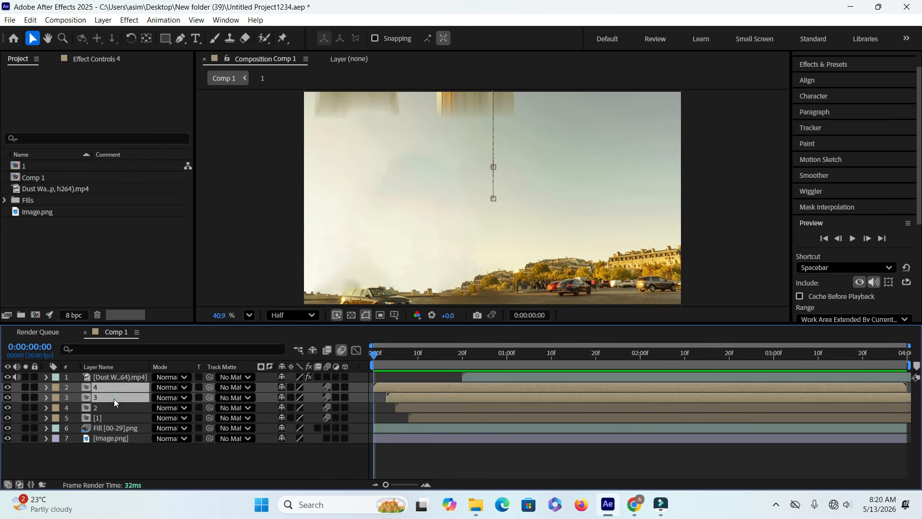
{"action": "left_click", "coordinate": [118, 407], "text": "ctrl"}
{"action": "left_click", "coordinate": [124, 417], "text": "ctrl"}
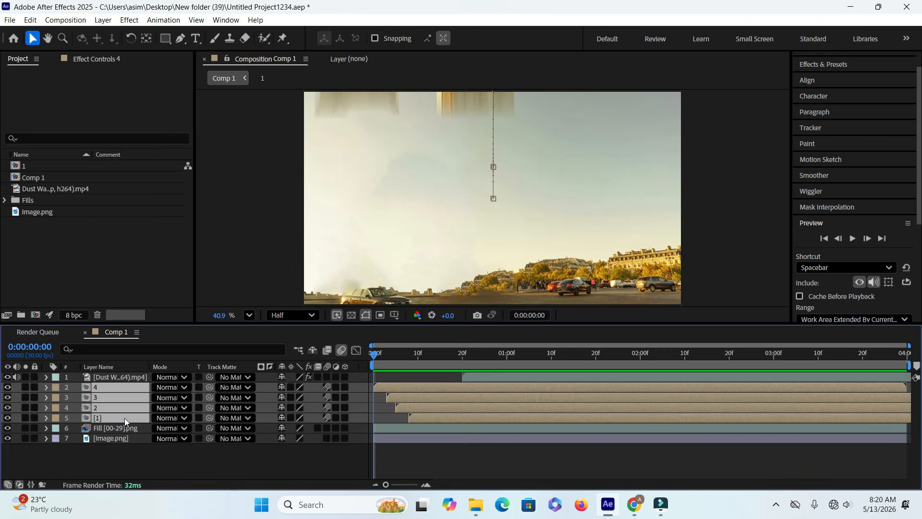
{"action": "key", "text": "p"}
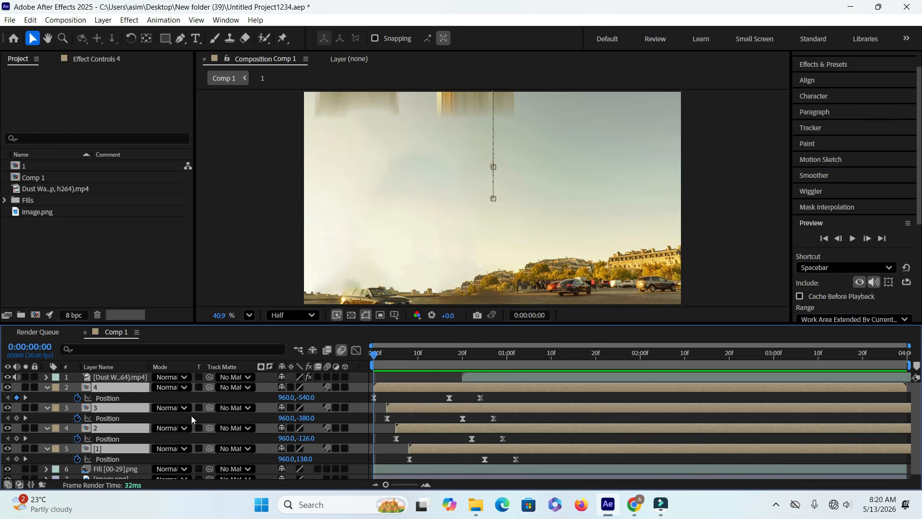
{"action": "left_click", "coordinate": [142, 389]}
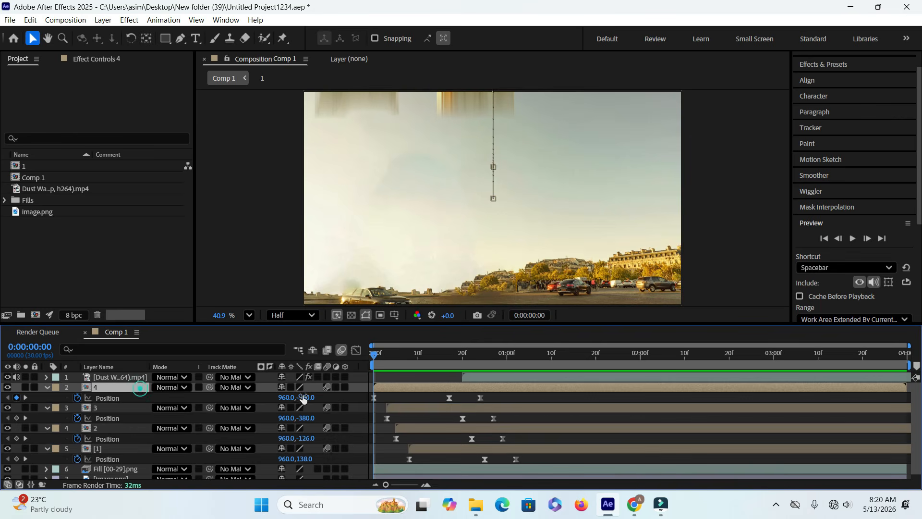
{"action": "left_click_drag", "start_coordinate": [307, 400], "coordinate": [235, 387]}
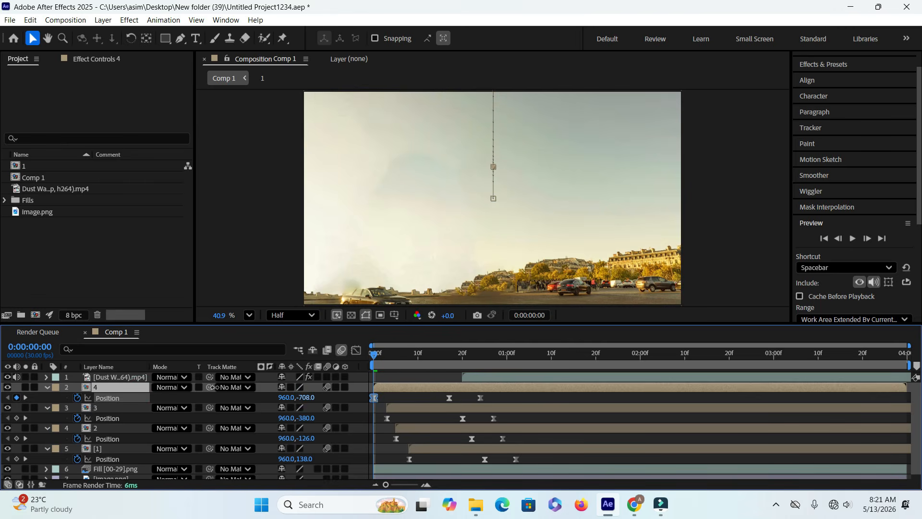
{"action": "left_click", "coordinate": [310, 418], "text": "shift"}
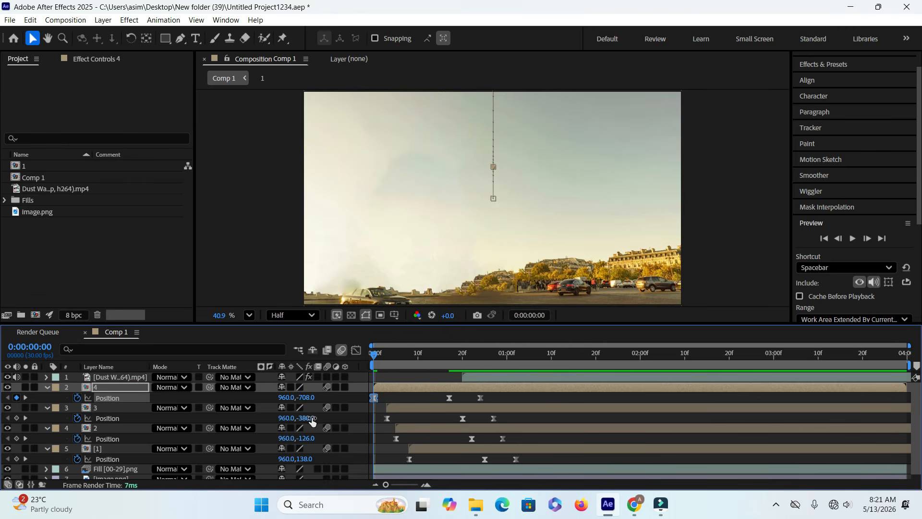
{"action": "left_click_drag", "start_coordinate": [309, 437], "coordinate": [295, 458]}
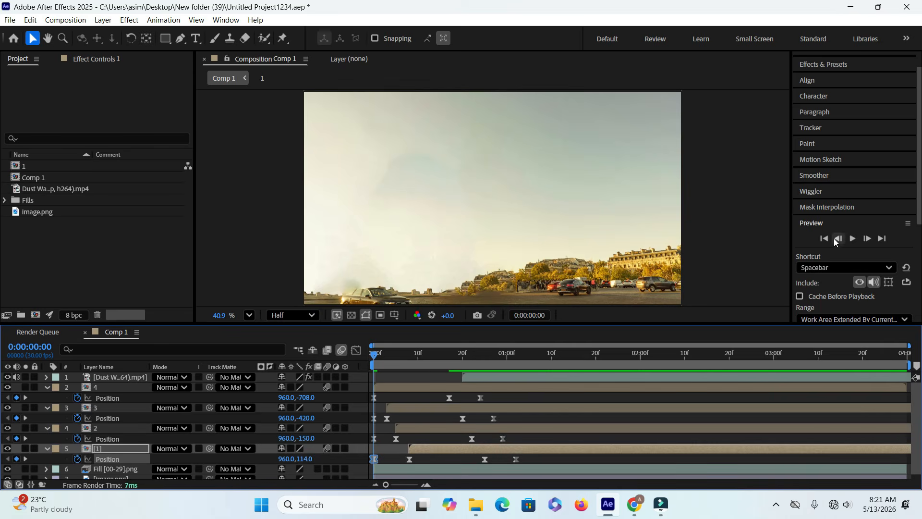
- Play the animation several times from the first frame to check the raised starting positions of the arch pieces
{"action": "left_click", "coordinate": [851, 240]}
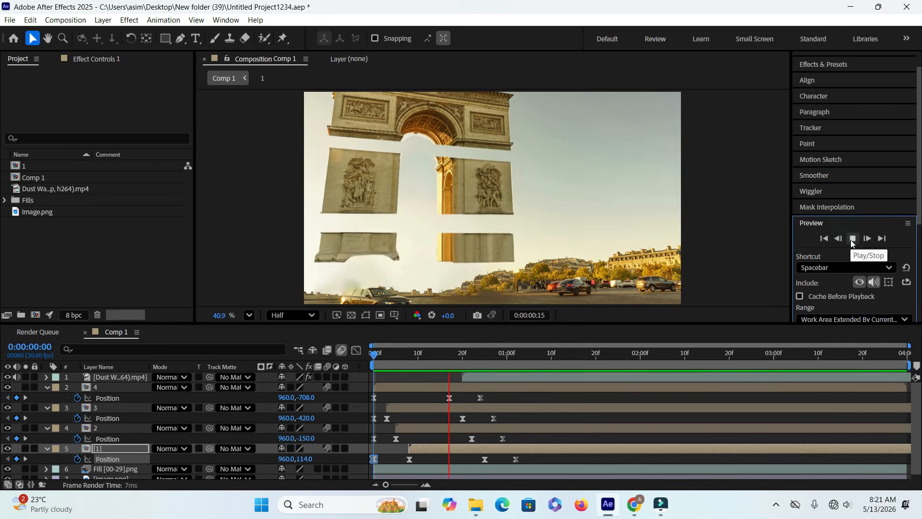
{"action": "left_click", "coordinate": [852, 240]}
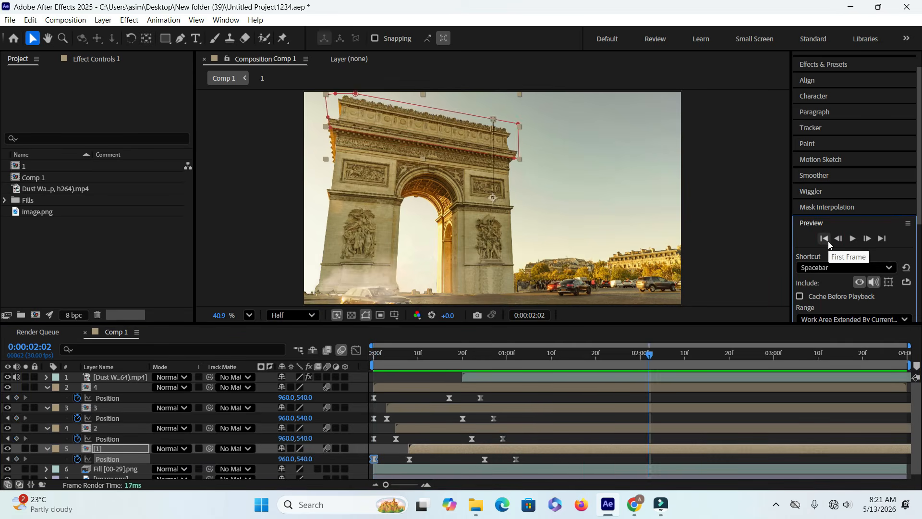
{"action": "left_click", "coordinate": [824, 239]}
{"action": "left_click", "coordinate": [852, 239]}
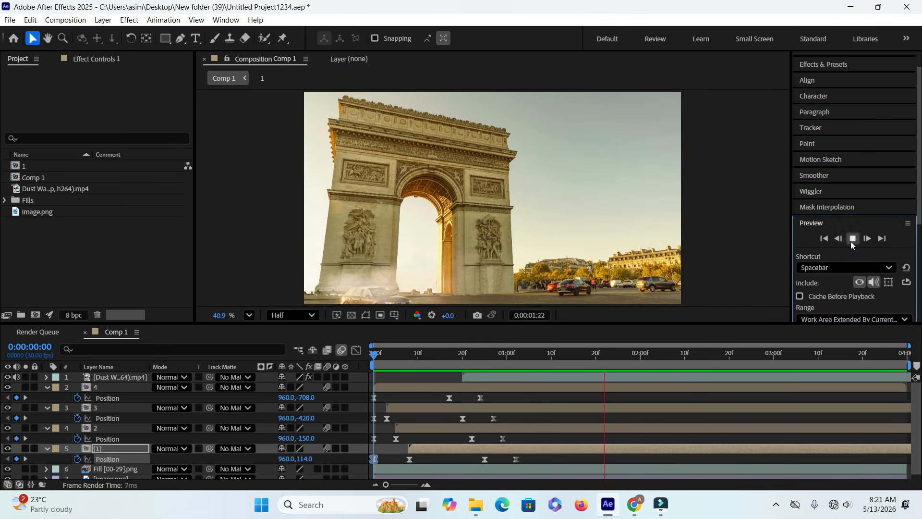
{"action": "left_click", "coordinate": [852, 238]}
{"action": "left_click", "coordinate": [824, 239]}
{"action": "left_click", "coordinate": [859, 239]}
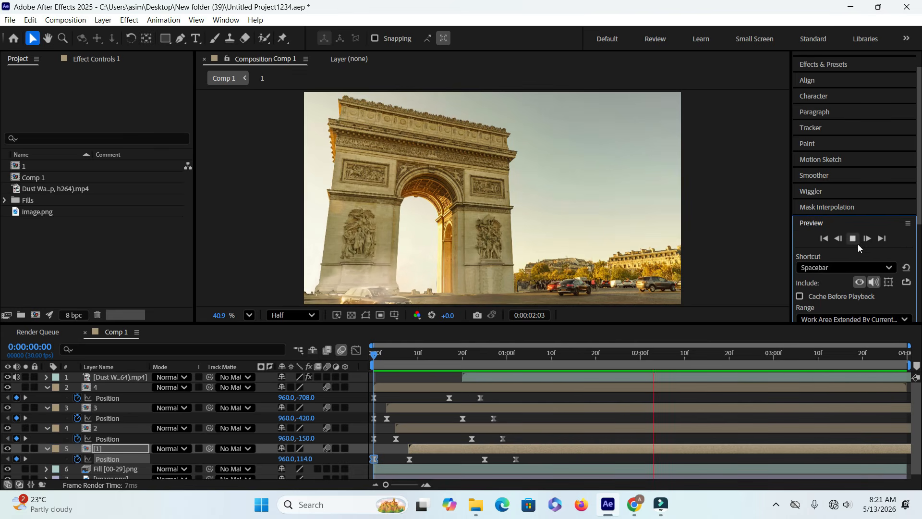
{"action": "left_click", "coordinate": [853, 239]}
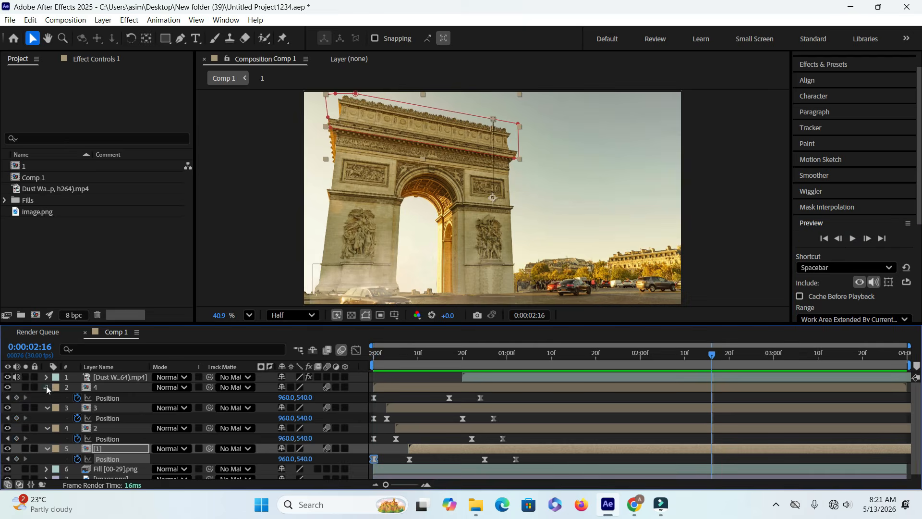
- Collapse the Position properties of layers 1 to 4, deselect all layers, and preview the finished animation from the first frame
{"action": "left_click", "coordinate": [47, 387]}
{"action": "left_click", "coordinate": [47, 397]}
{"action": "left_click", "coordinate": [46, 408]}
{"action": "left_click", "coordinate": [47, 417]}
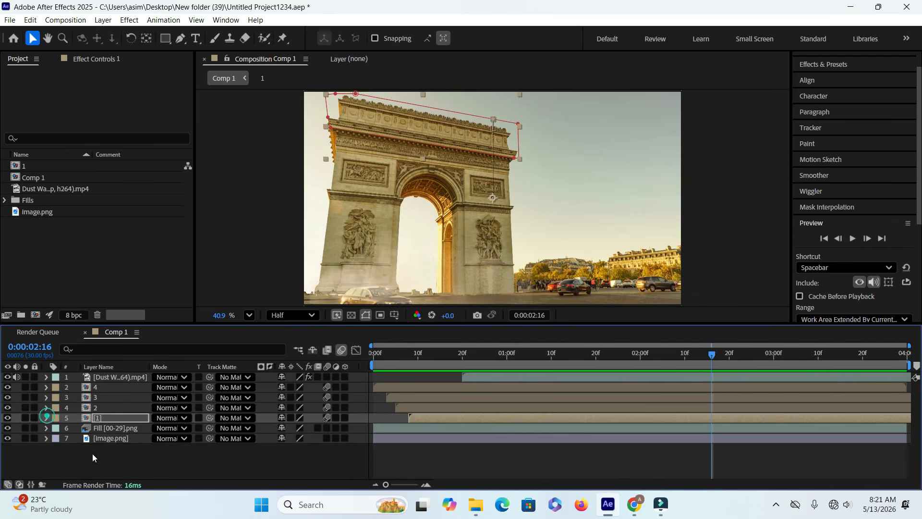
{"action": "left_click", "coordinate": [93, 453]}
{"action": "left_click", "coordinate": [824, 238]}
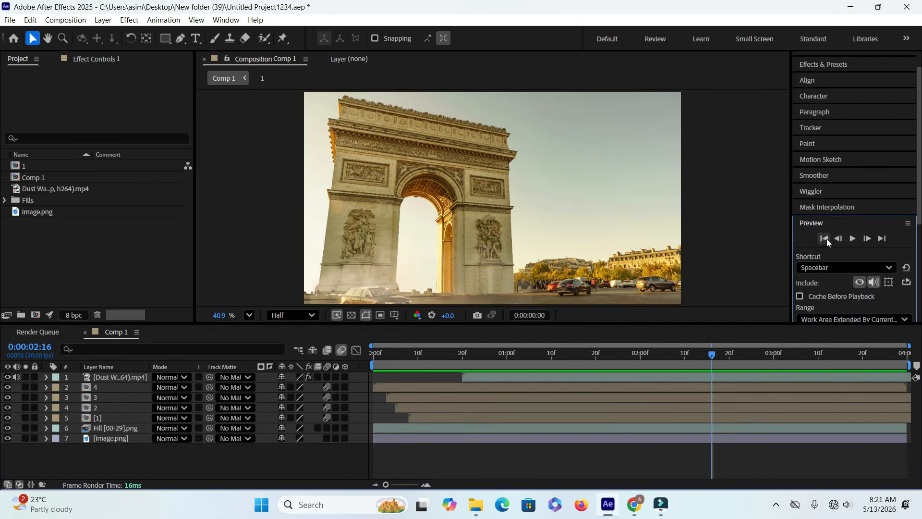
{"action": "left_click", "coordinate": [853, 238]}
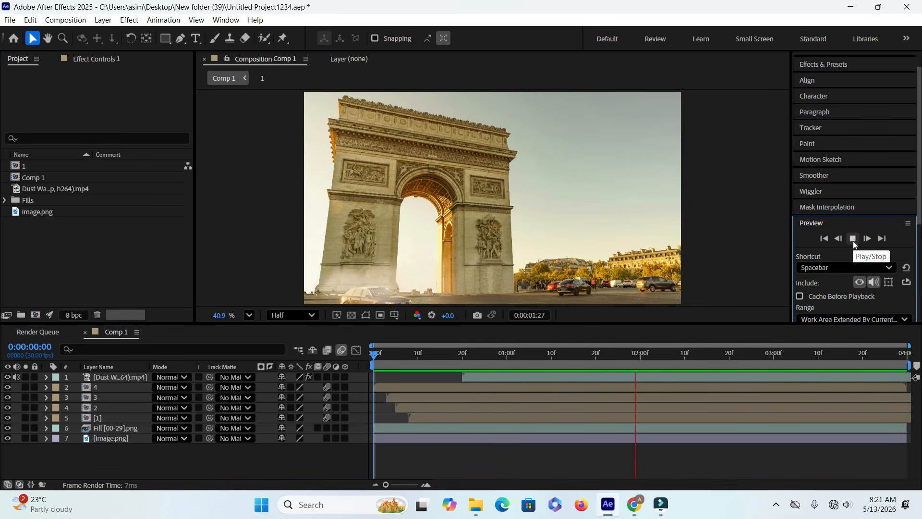